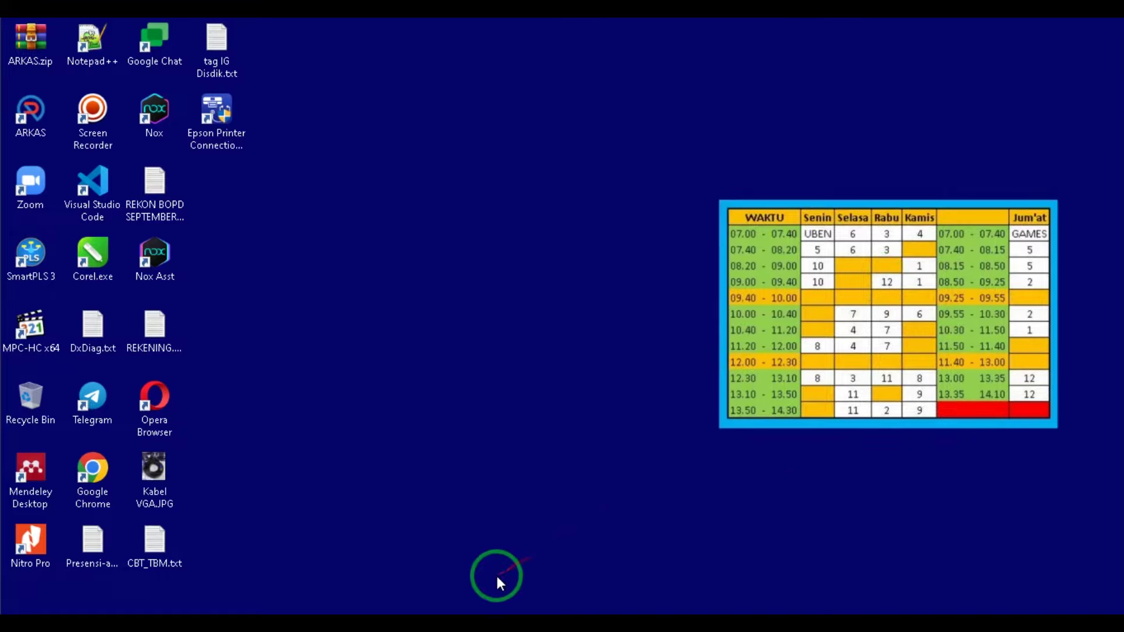
- Switch to the spreadsheet in Google Chrome and start a LEFT formula in cell E7 with C7 as the string
left_click(448, 624)
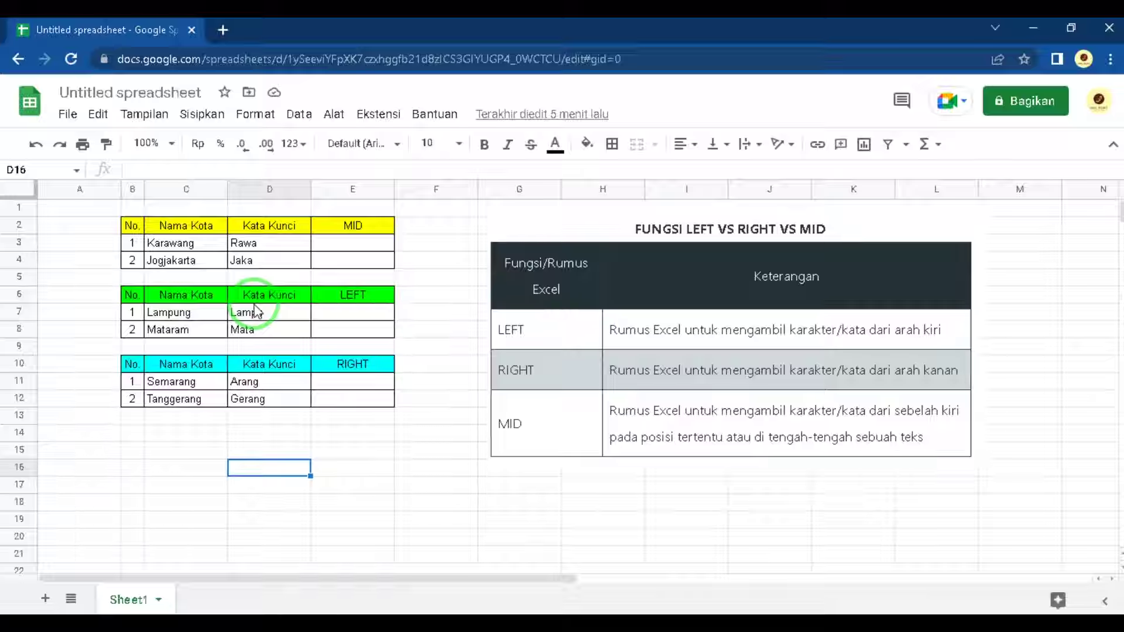
left_click(362, 312)
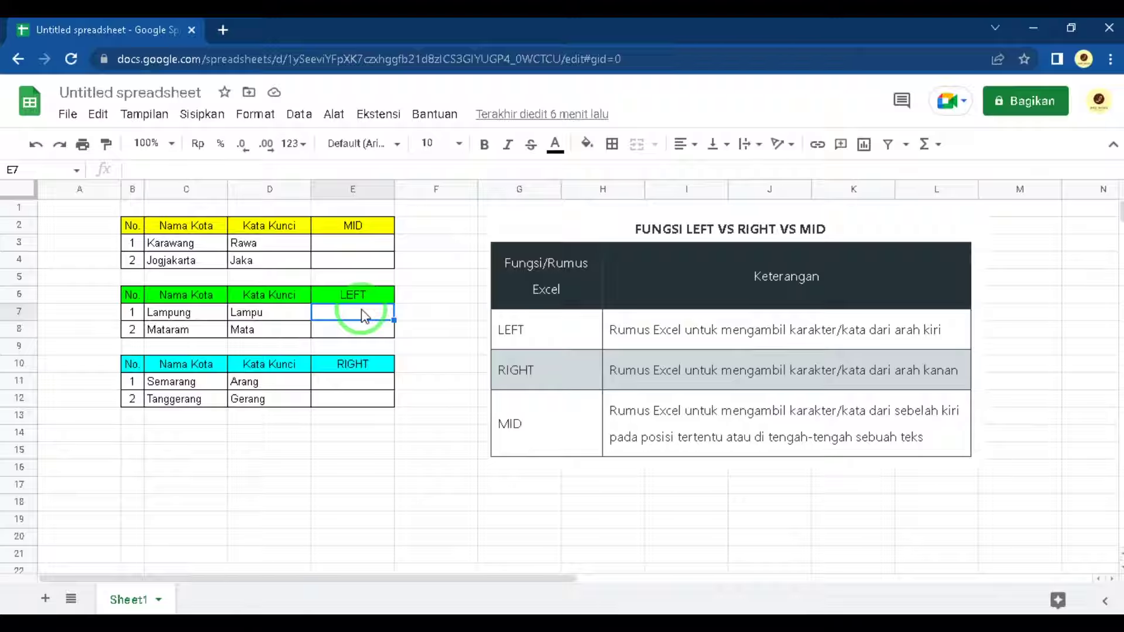
double_click(363, 314)
type("=")
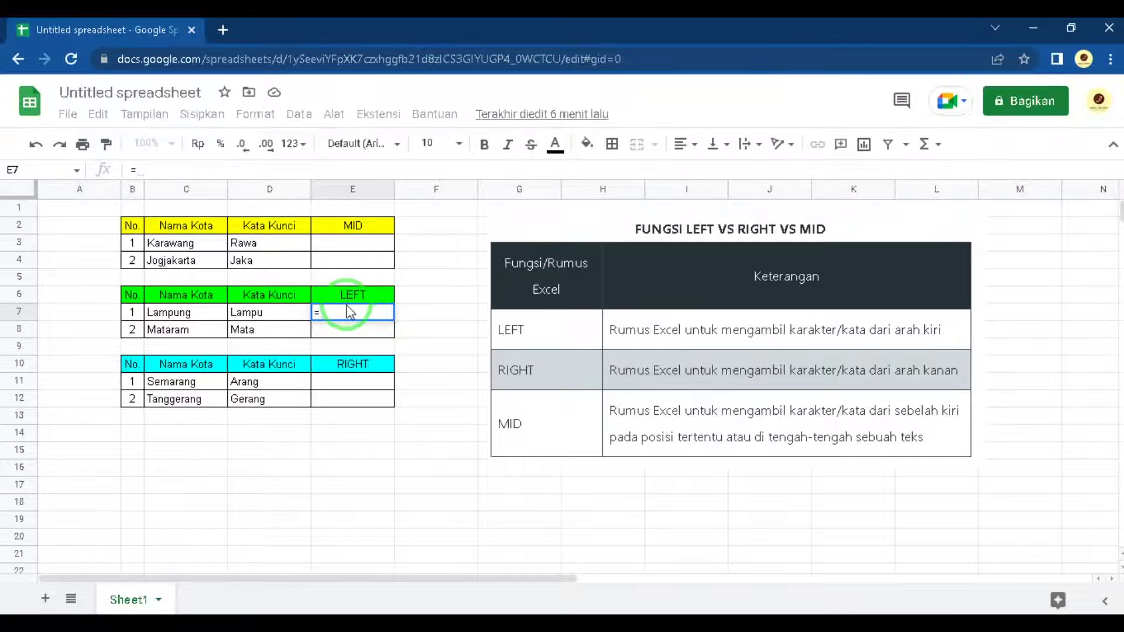
type("LEFT")
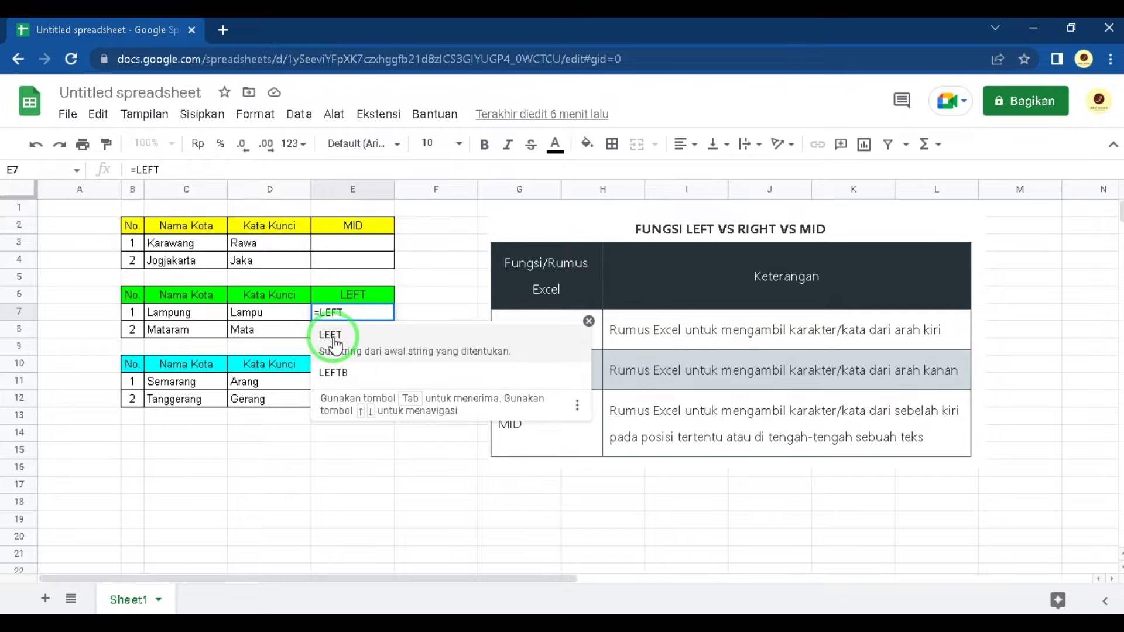
left_click(331, 332)
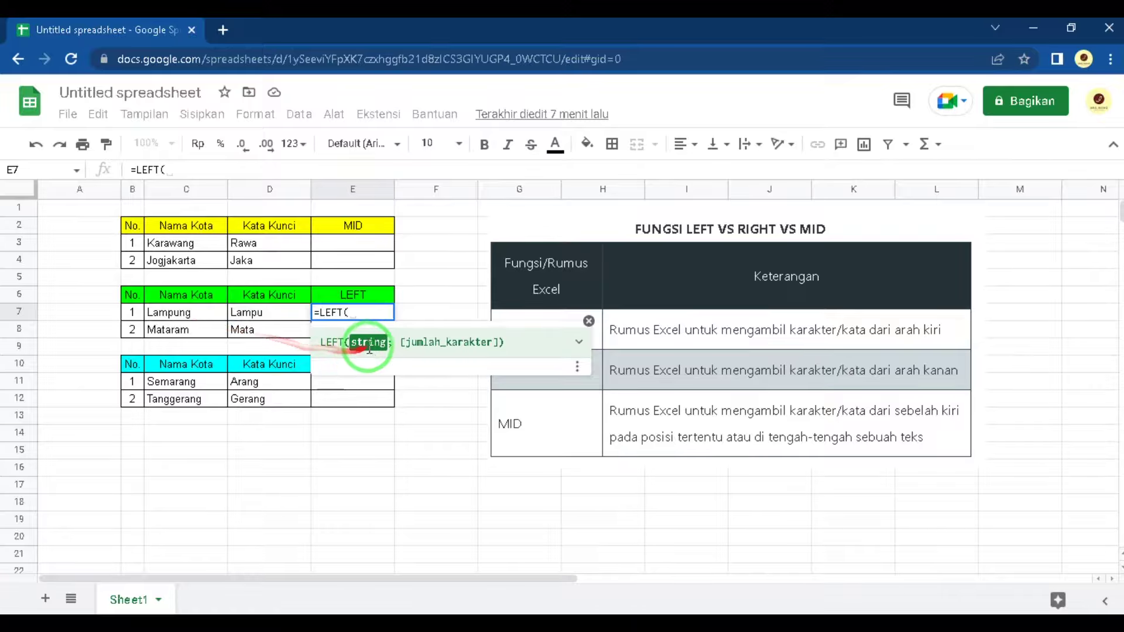
left_click(201, 319)
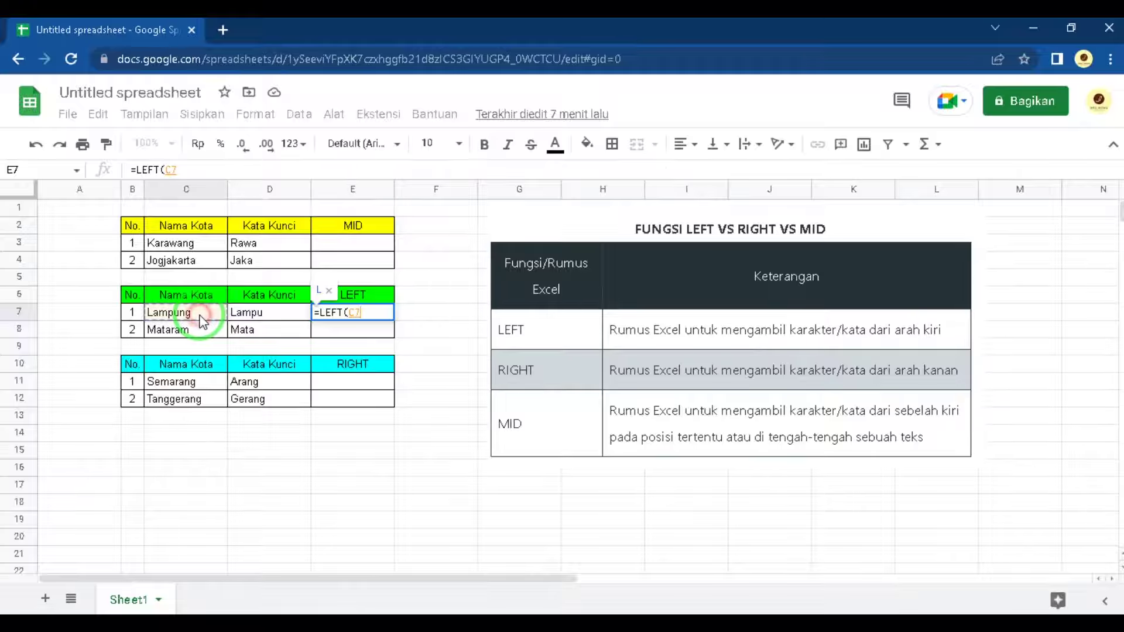
left_click(360, 313)
left_click(350, 313)
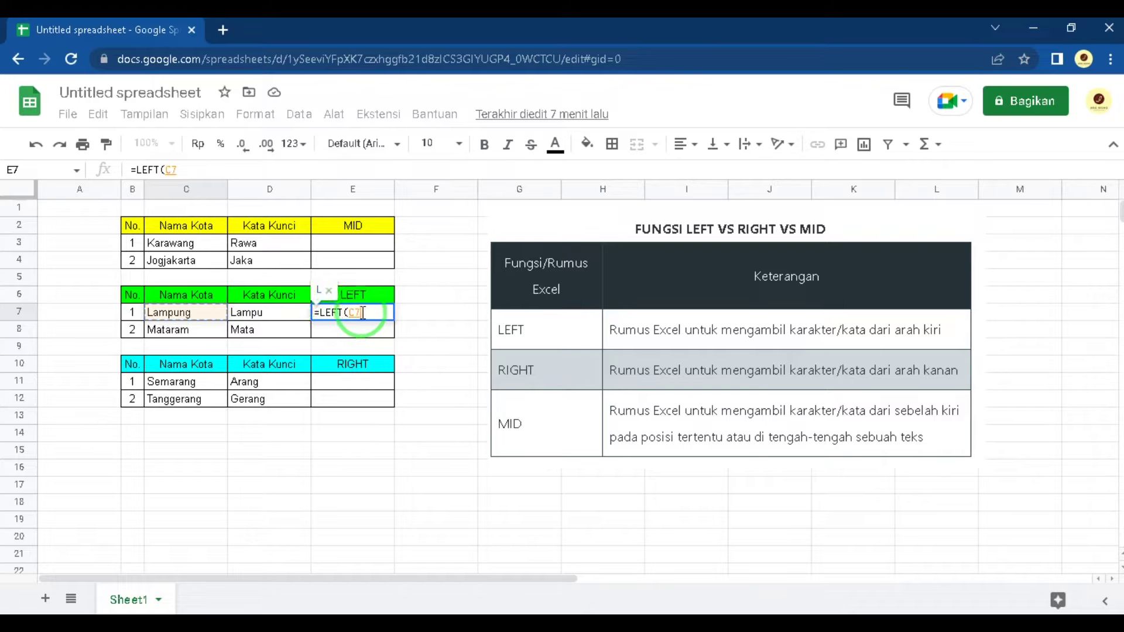
left_click(362, 313)
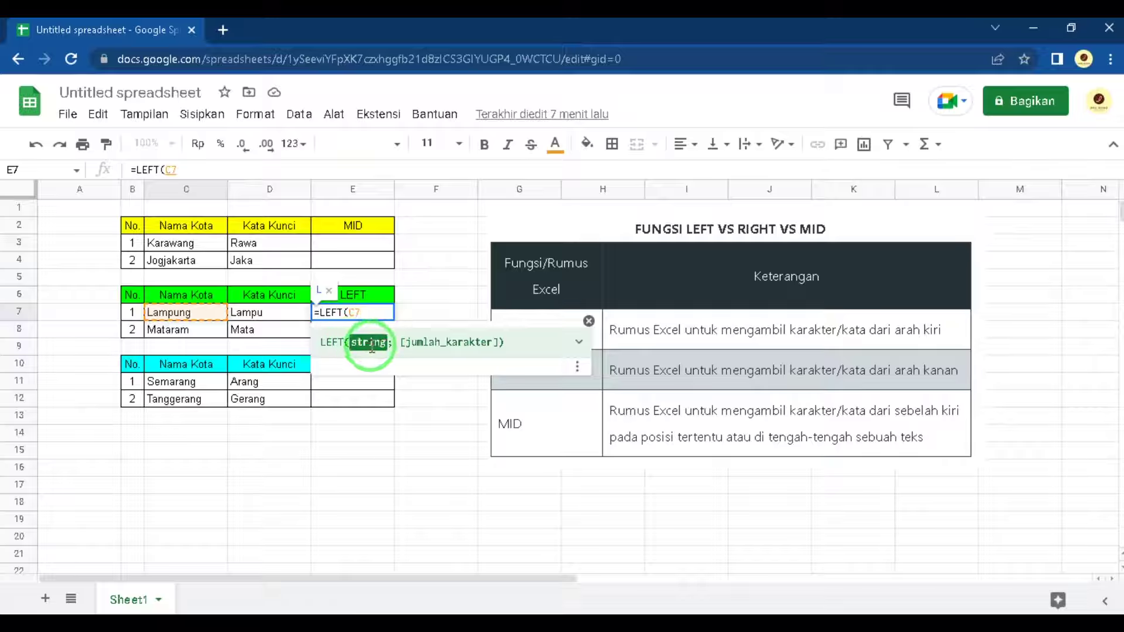
left_click(357, 314)
left_click(356, 310)
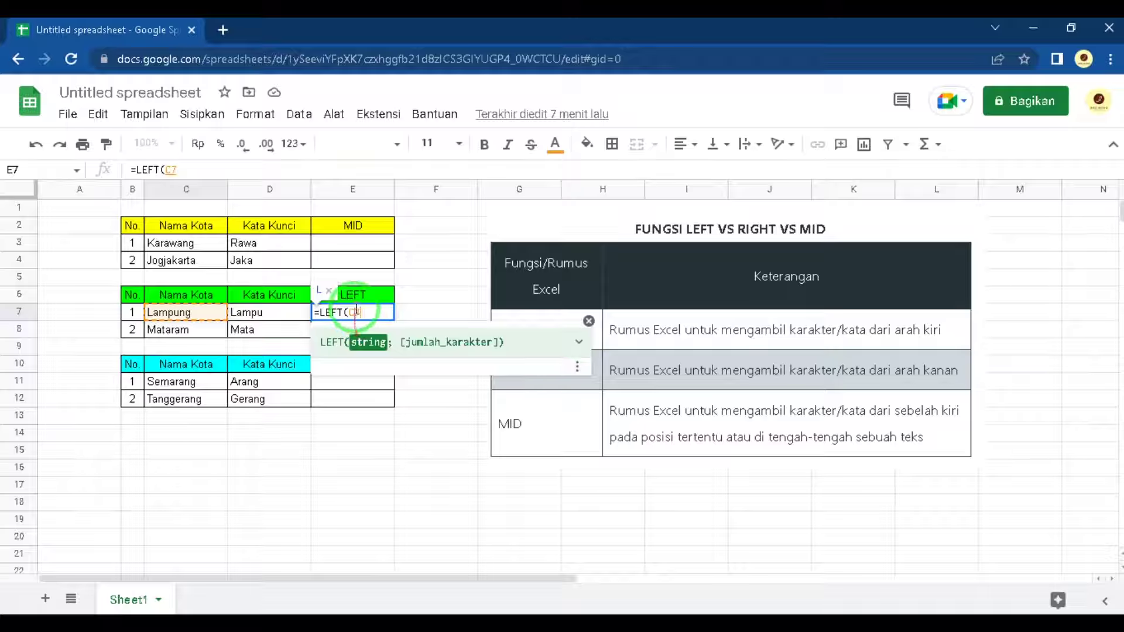
left_click(187, 317)
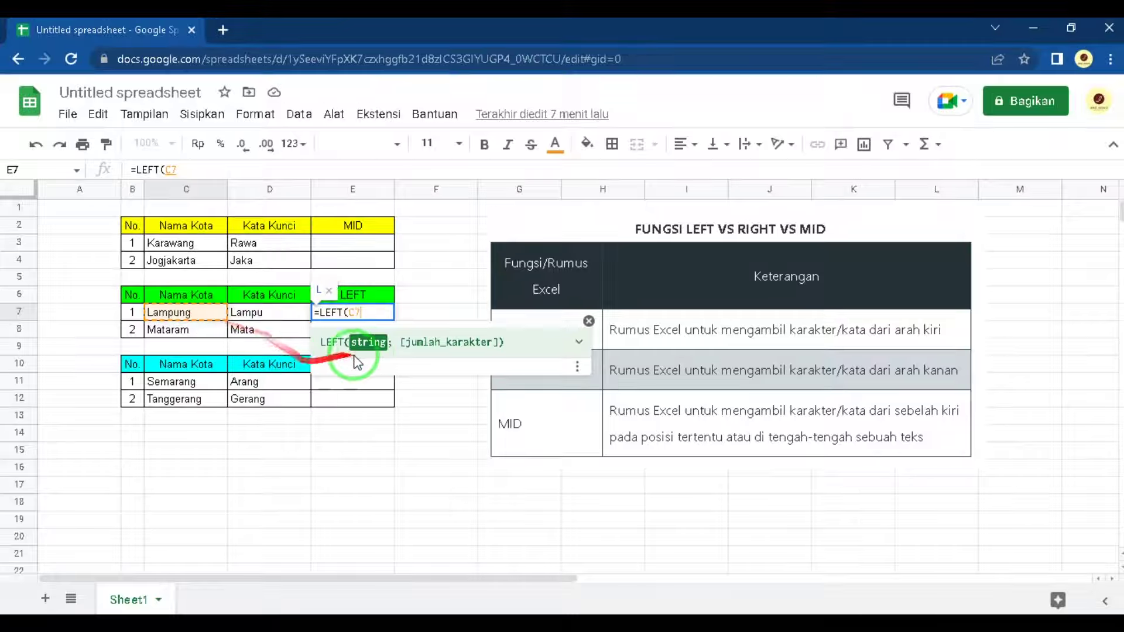
left_click(375, 334)
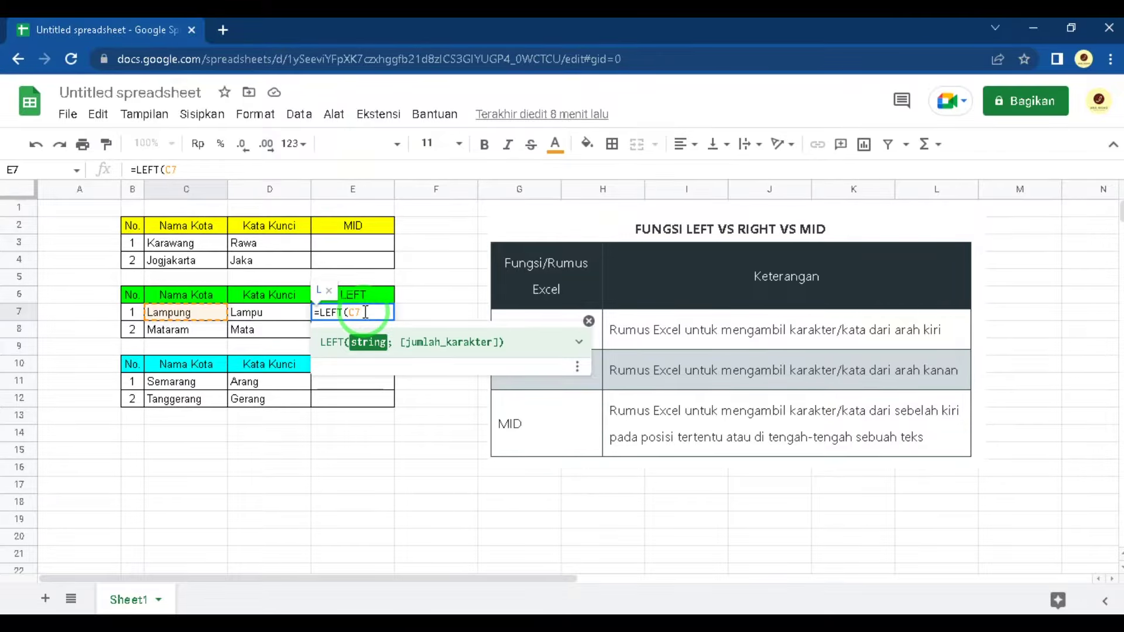
- Complete the formula in E7 with a character count of 5, giving =LEFT(C7;5), and select the cell again
type(";")
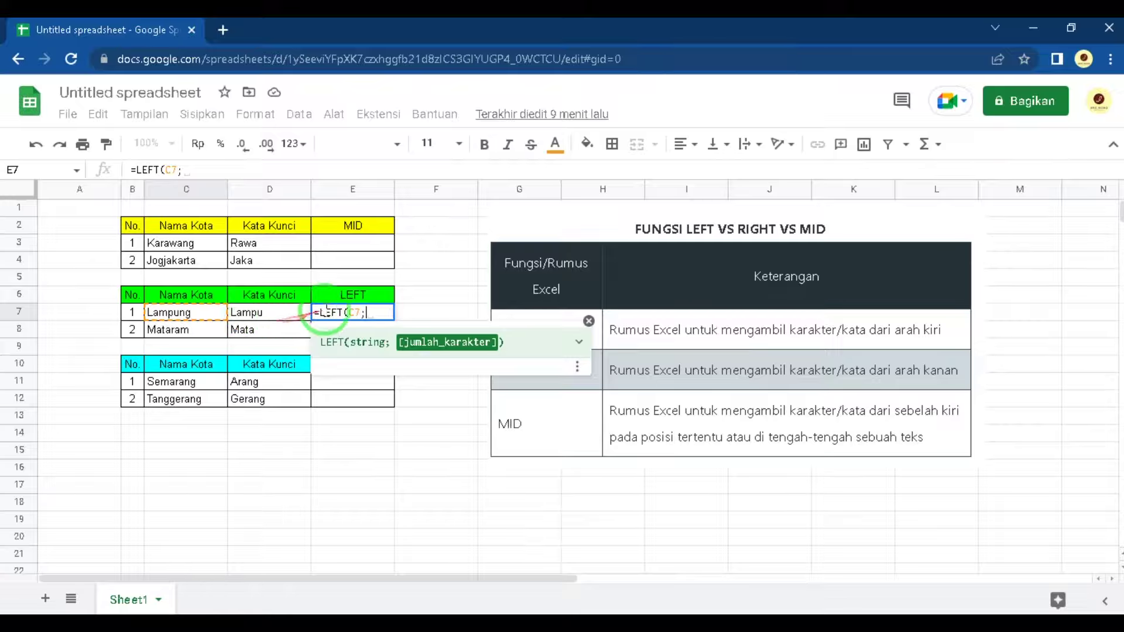
left_click(369, 313)
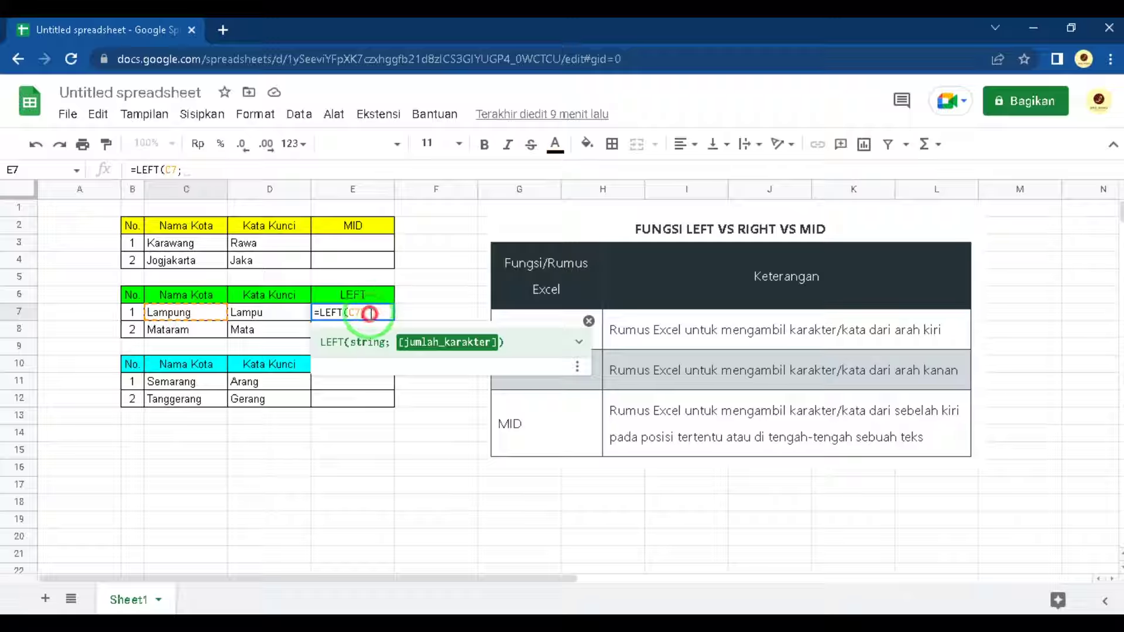
type("5")
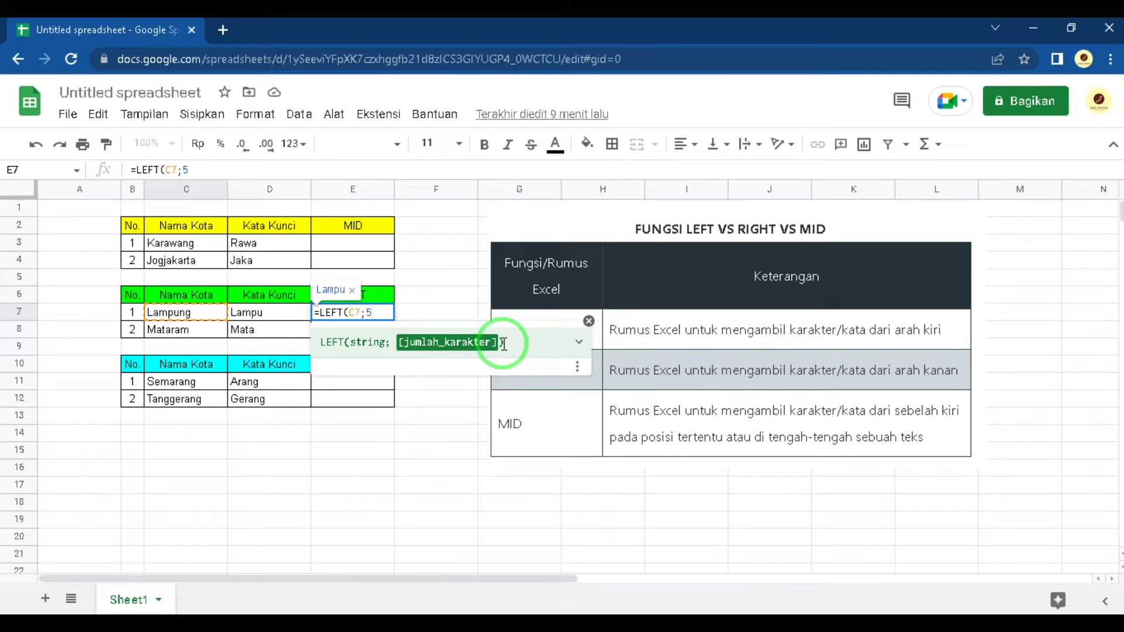
type(")")
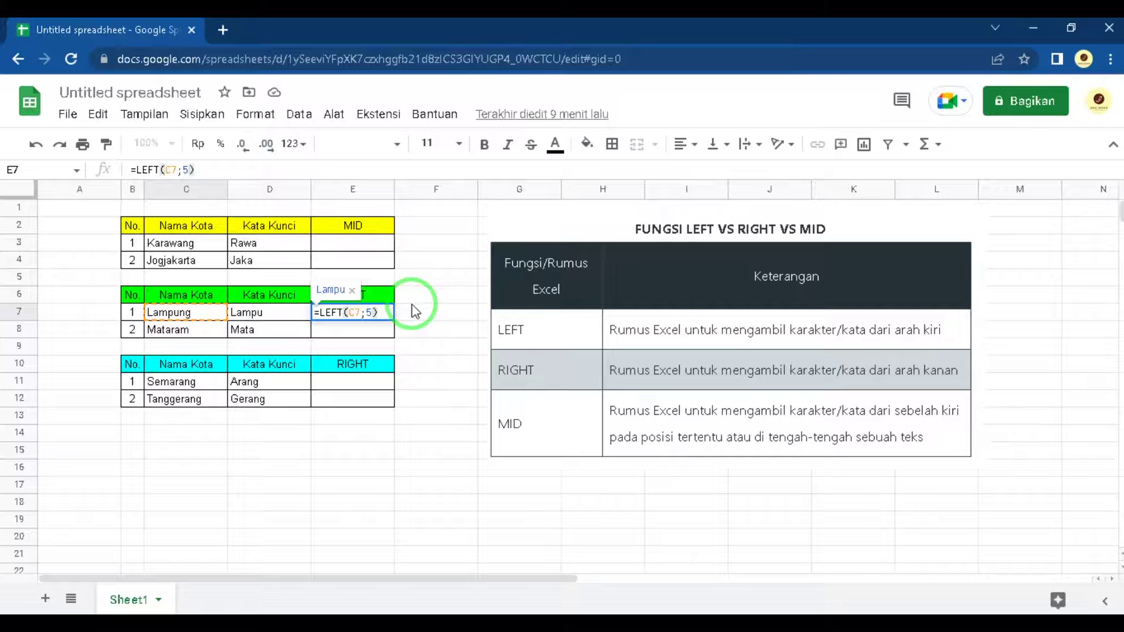
key("Return")
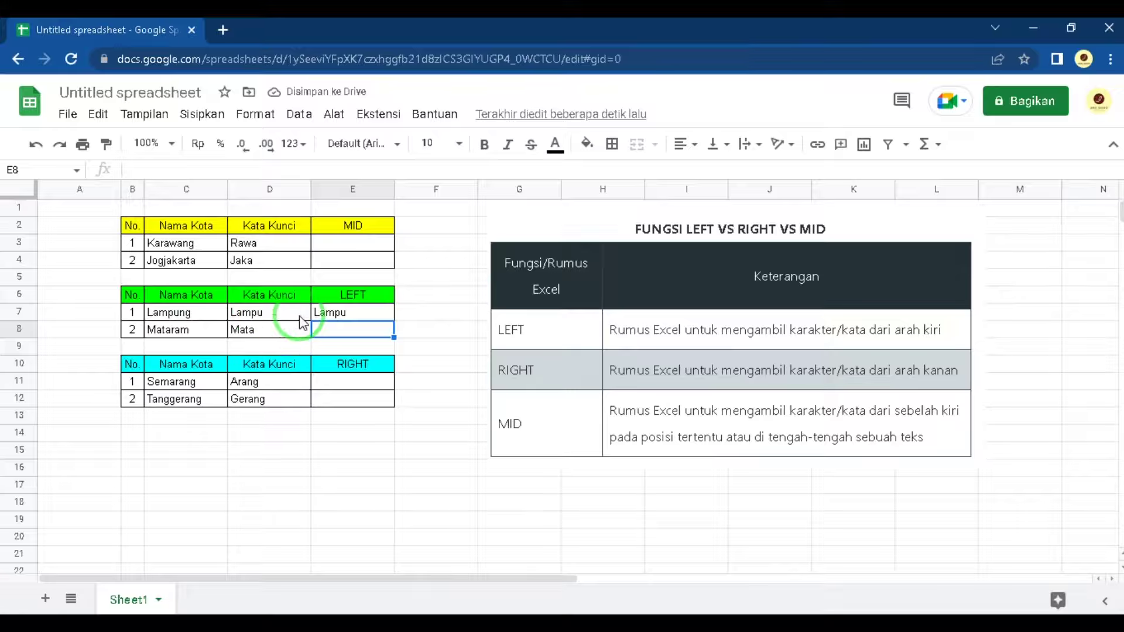
left_click(345, 314)
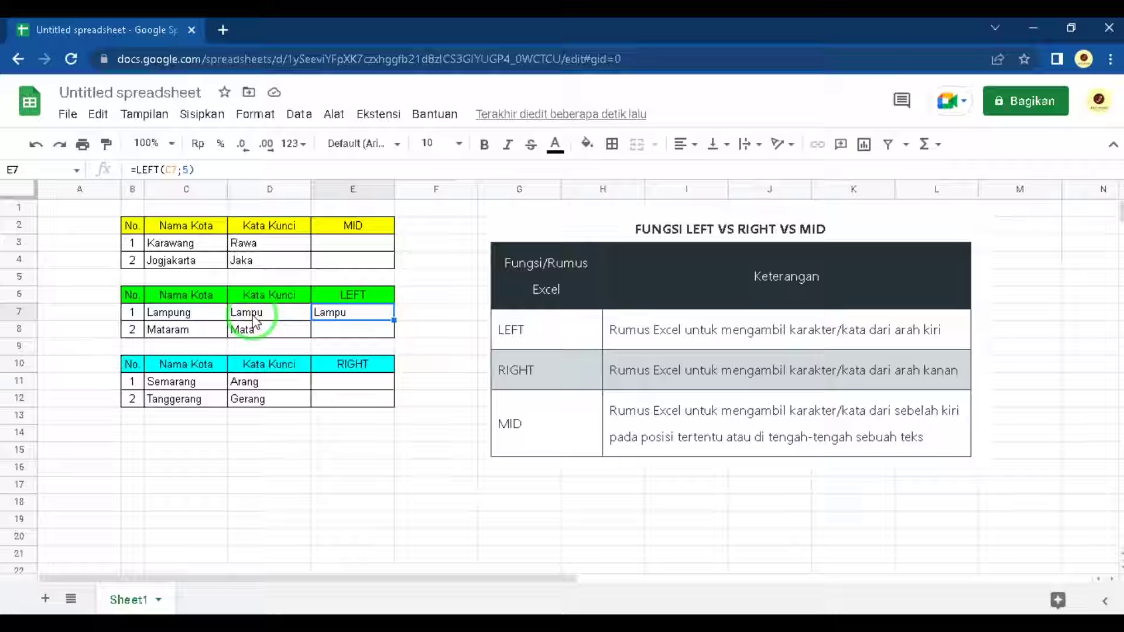
left_click(349, 319)
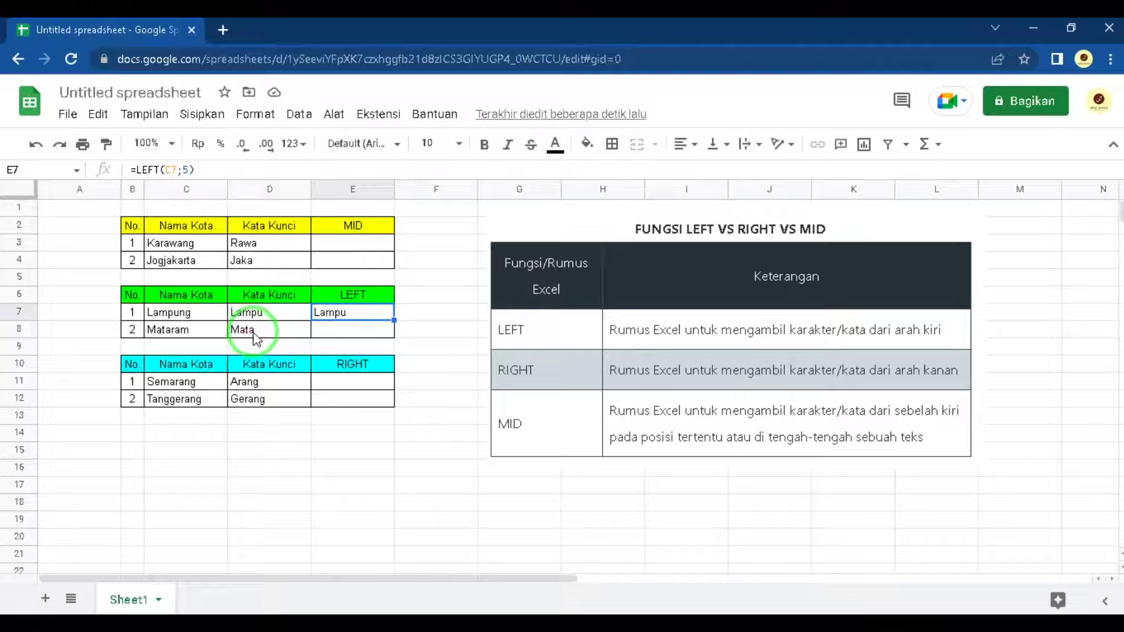
- Start a LEFT formula in cell E8 for Mataram, using C8 as the string
left_click(335, 330)
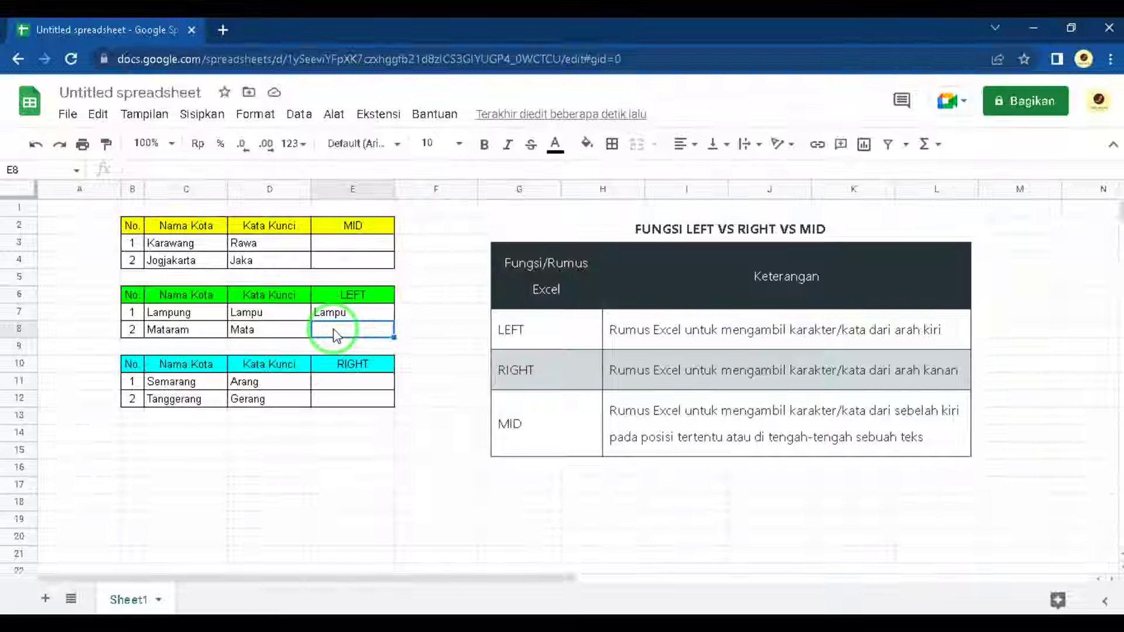
type("=")
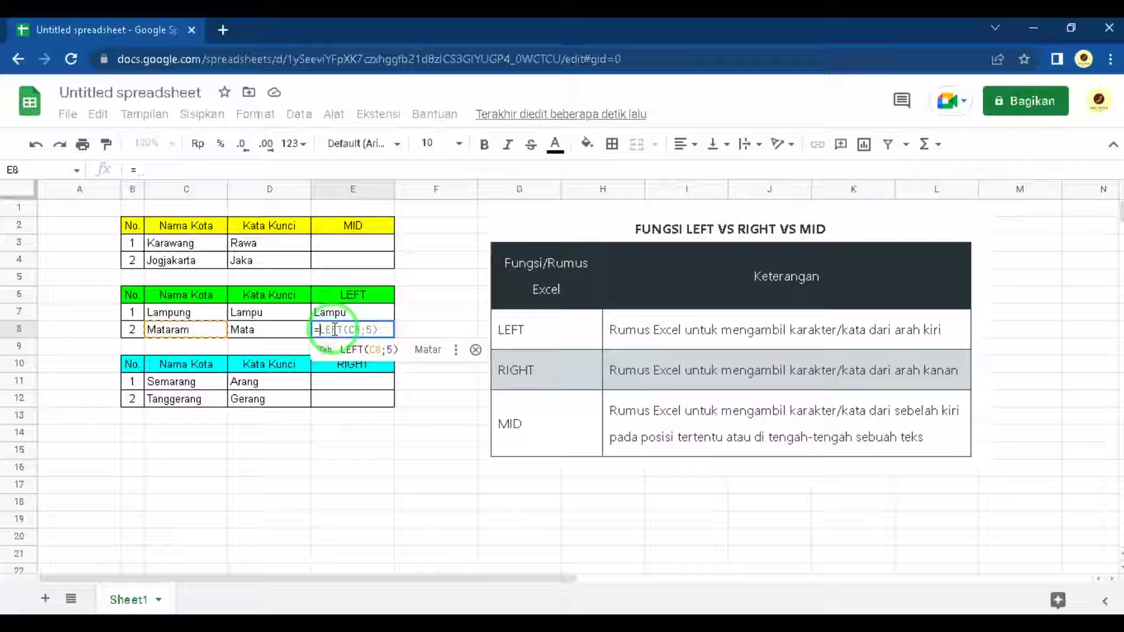
type("LE")
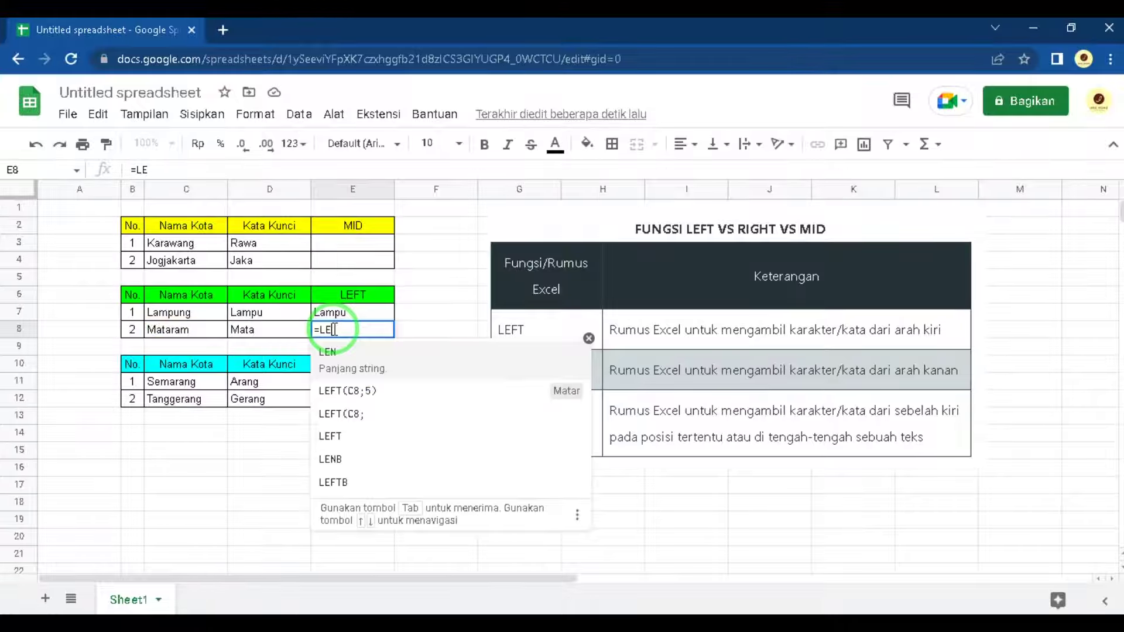
type("FT")
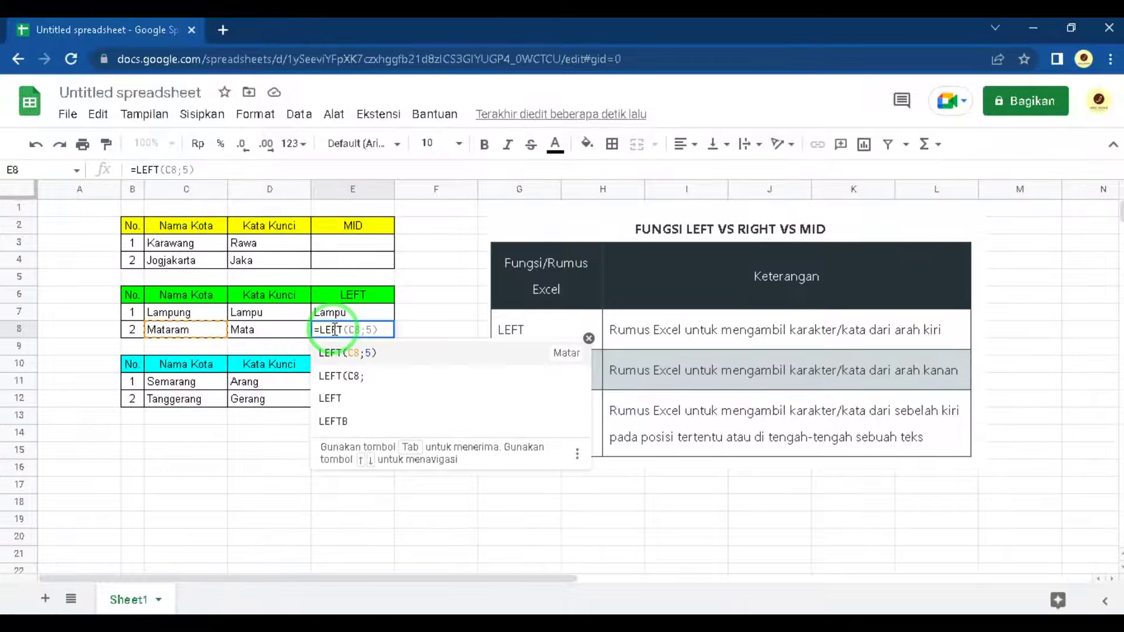
left_click(337, 400)
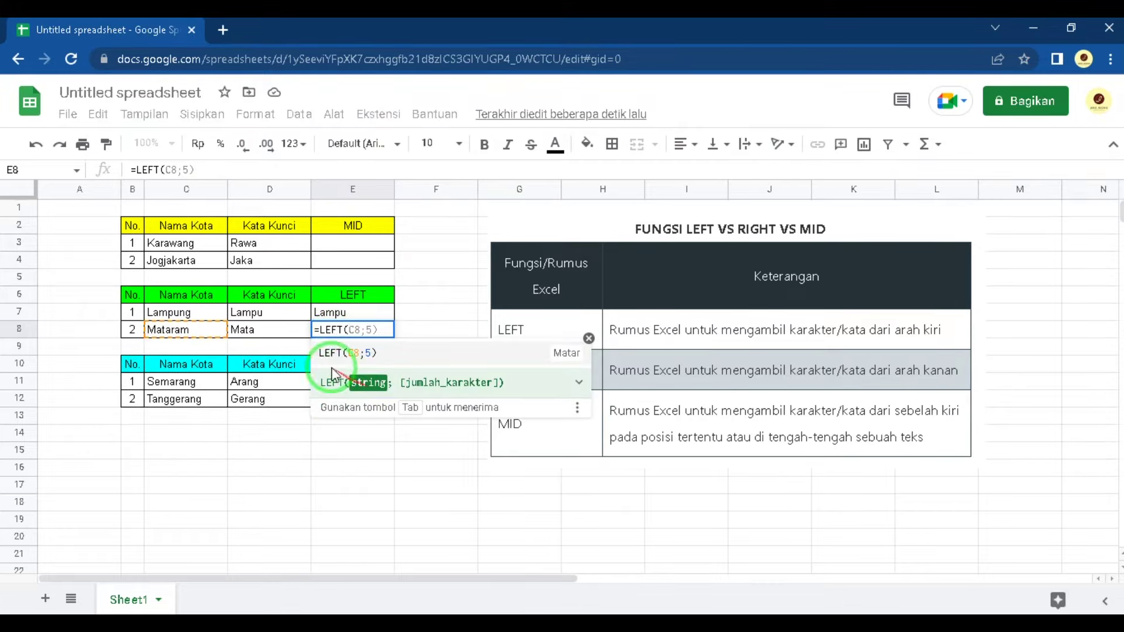
left_click(198, 331)
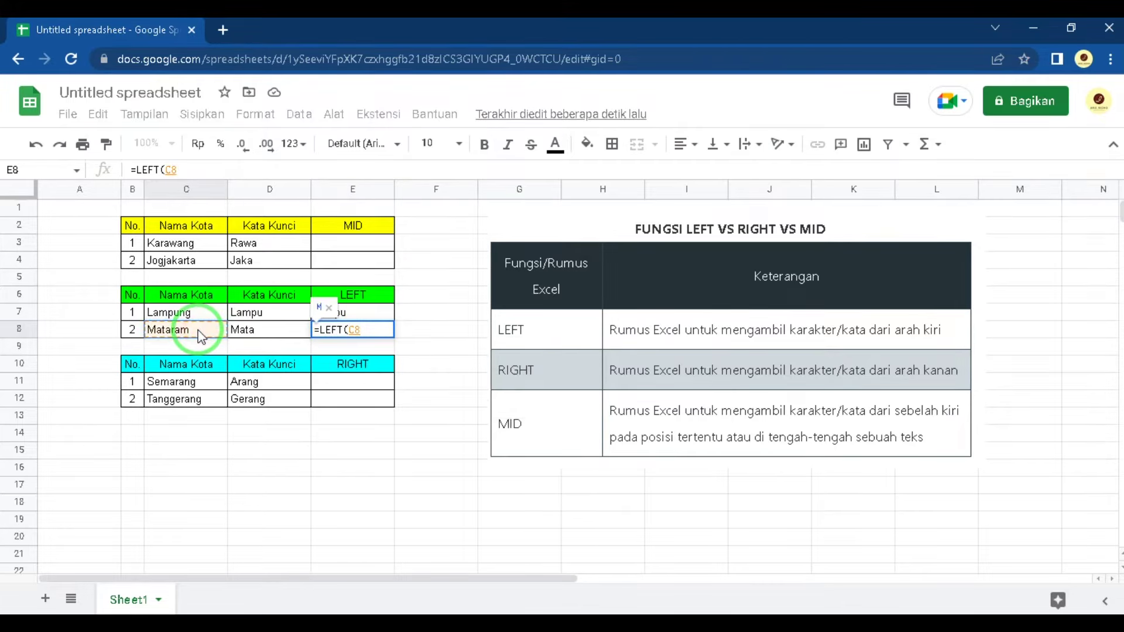
- Finish the formula in E8 with a character count of 4 instead of the suggested 5, as =LEFT(C8;4)
left_click(456, 404)
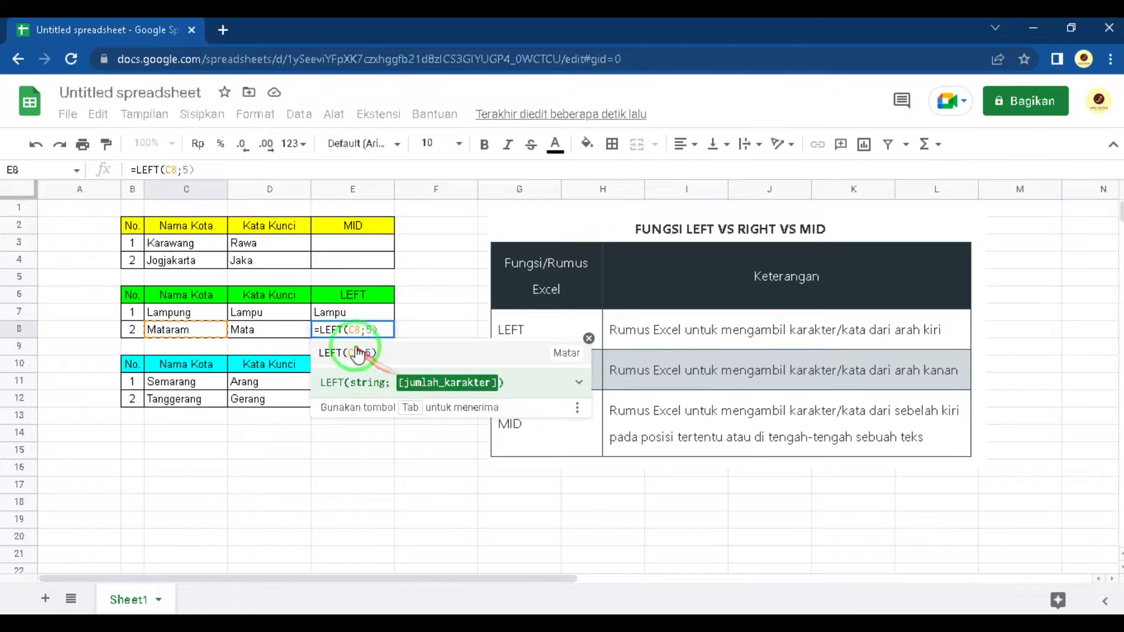
left_click(421, 386)
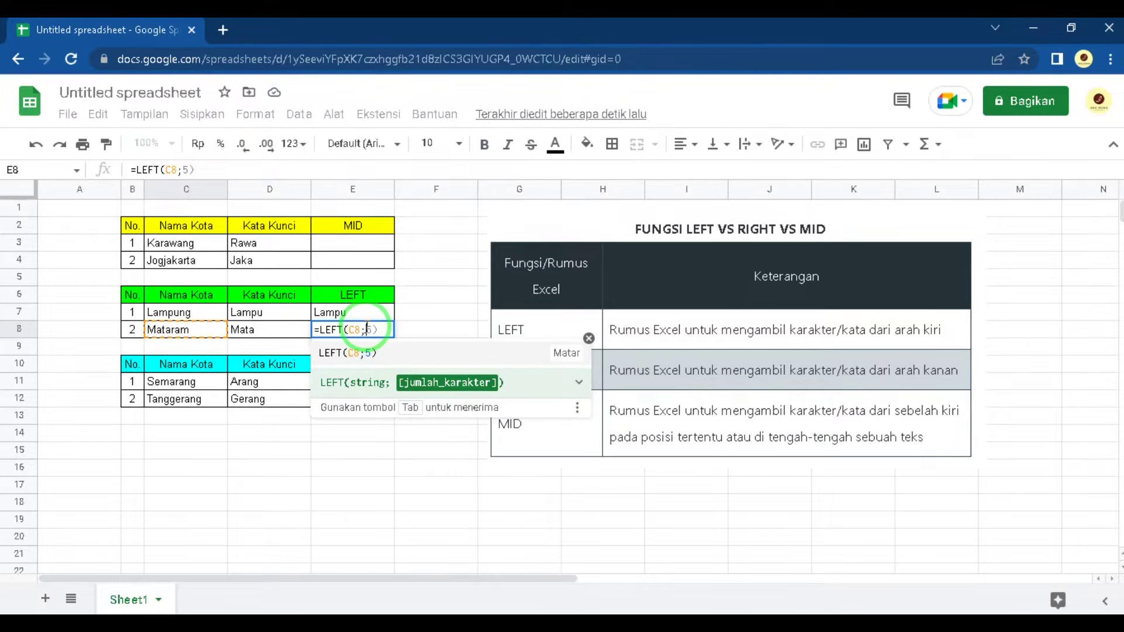
left_click(386, 330)
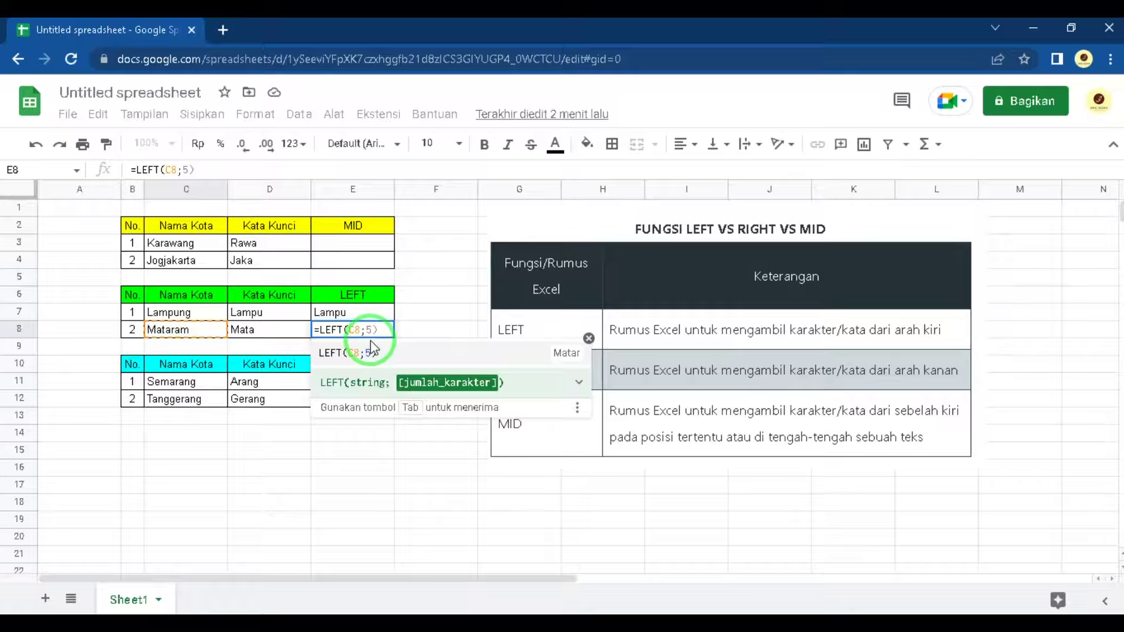
left_click(347, 353)
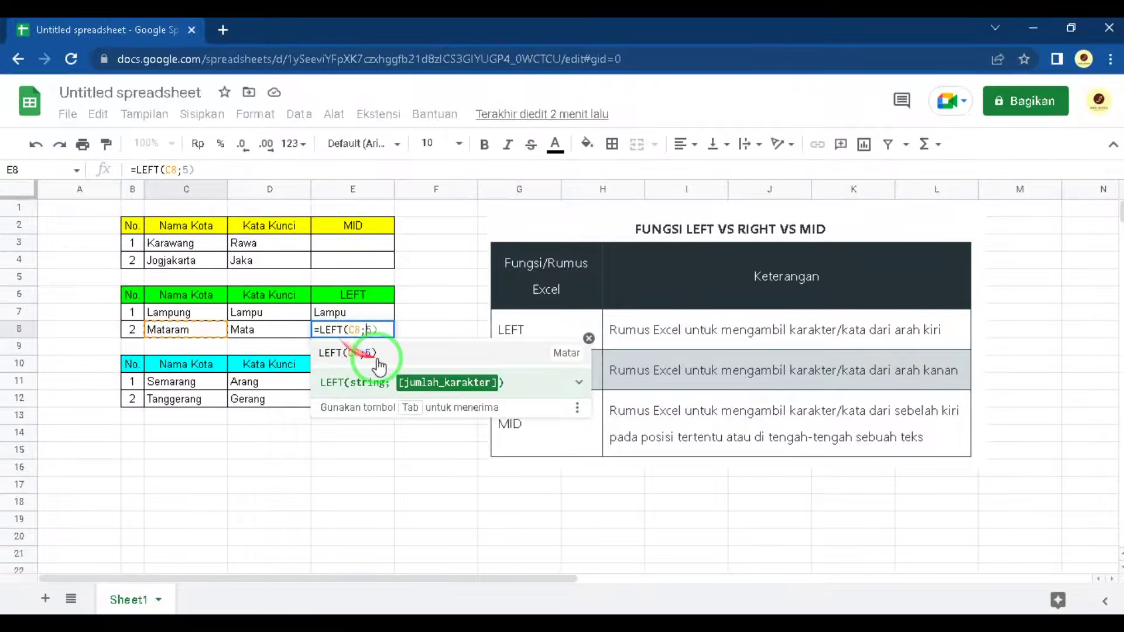
left_click(372, 332)
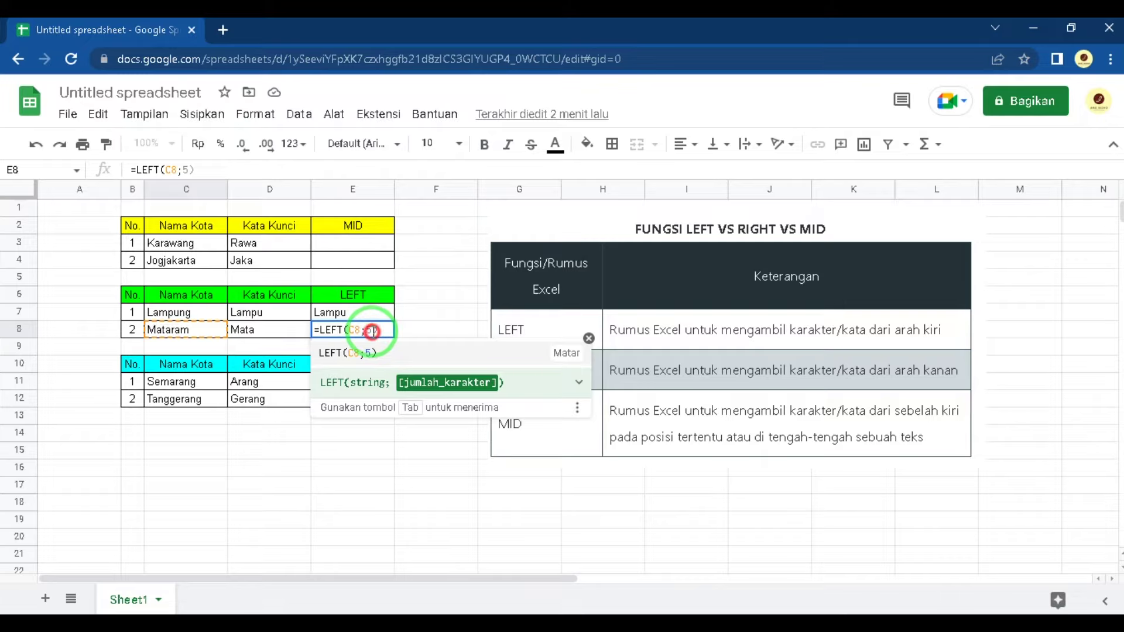
left_click(364, 331)
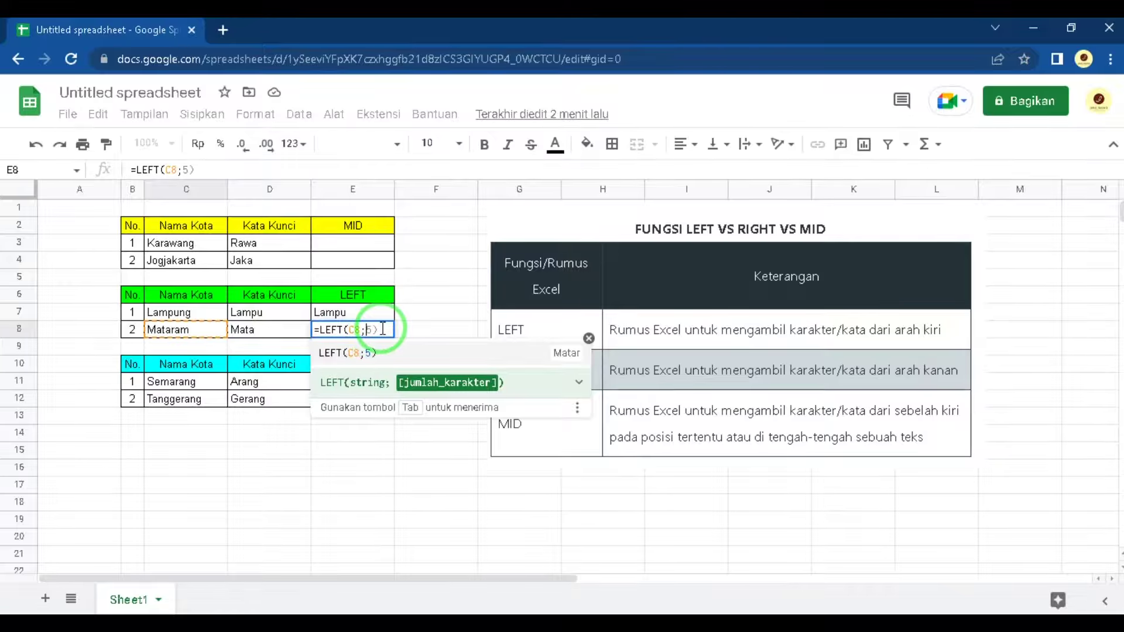
type("4")
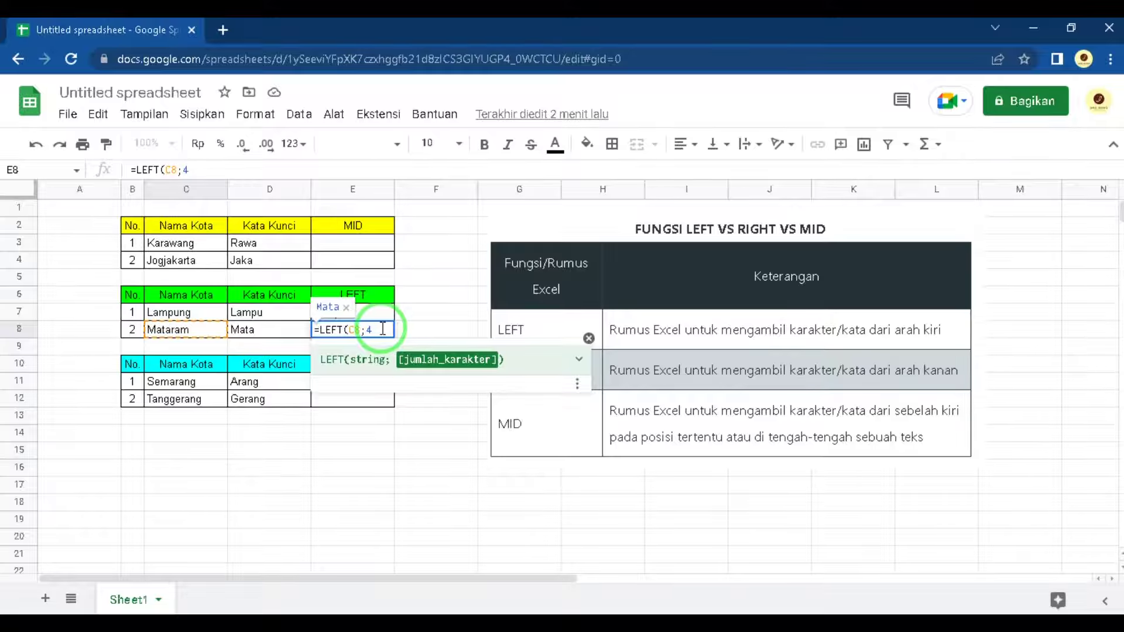
type(")")
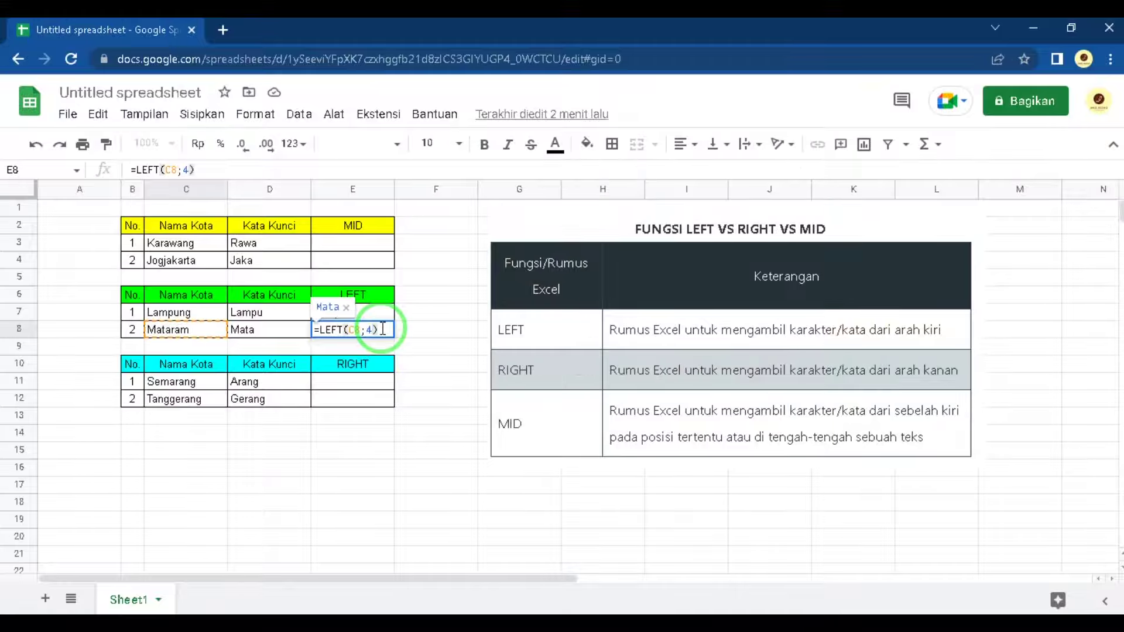
key("Return")
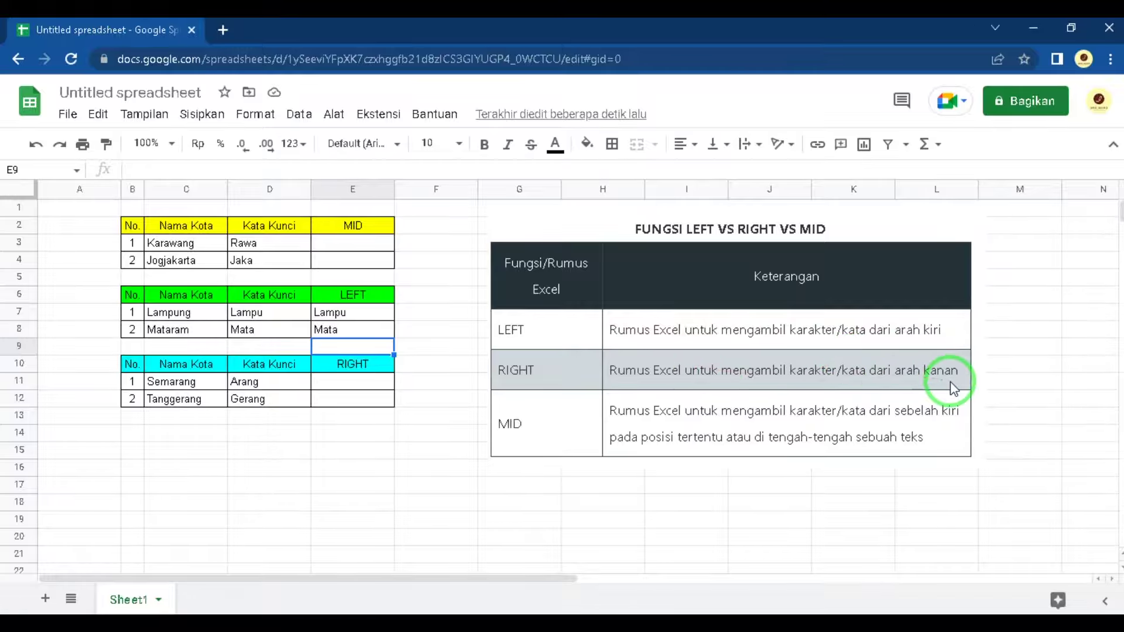
- Start a RIGHT formula in cell E11 for Semarang, using C11 as the string
left_click(343, 390)
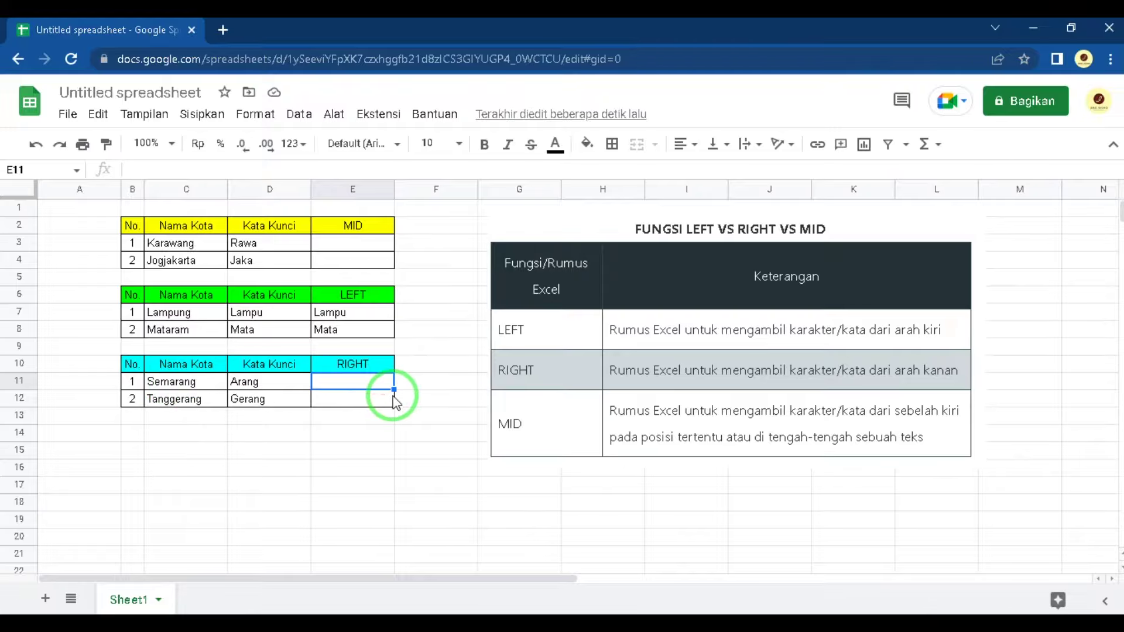
type("=")
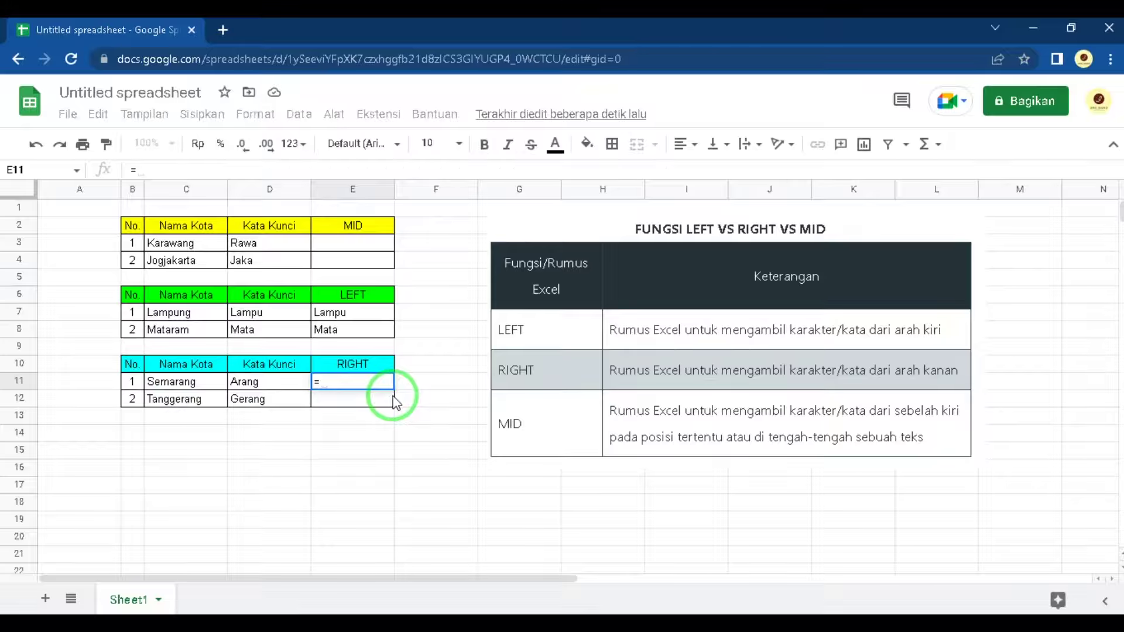
type("r")
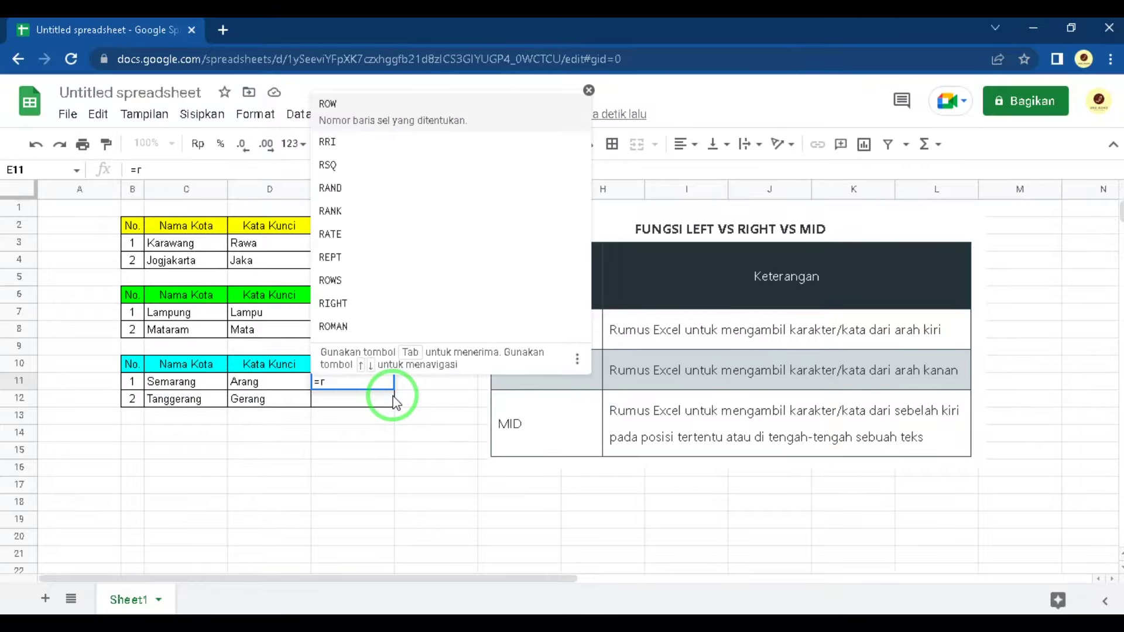
type("IGH")
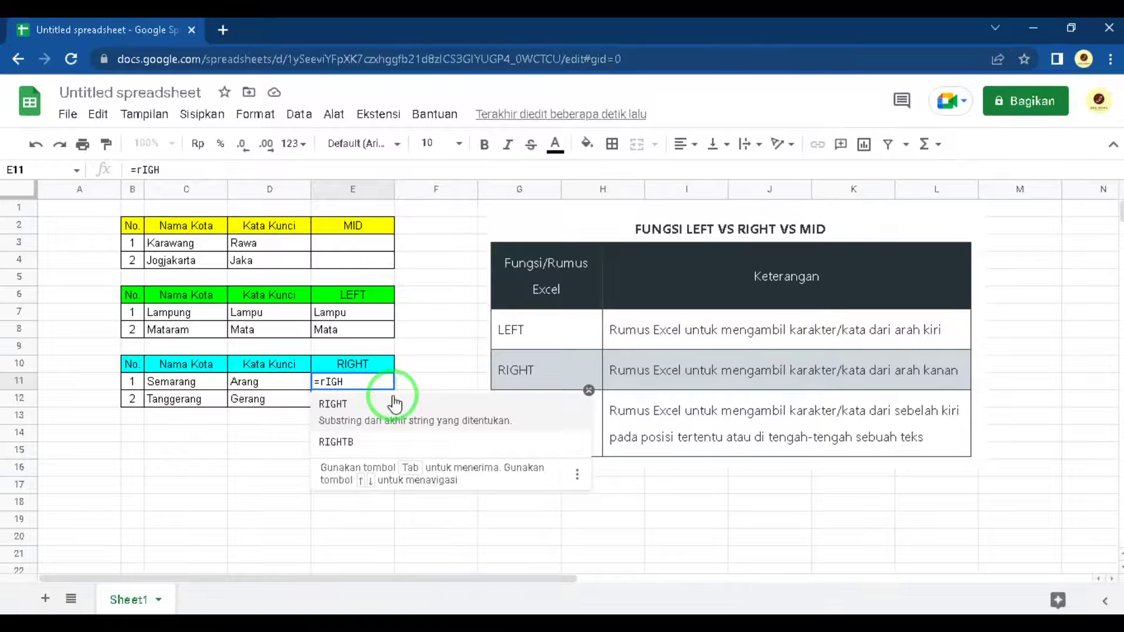
left_click(373, 409)
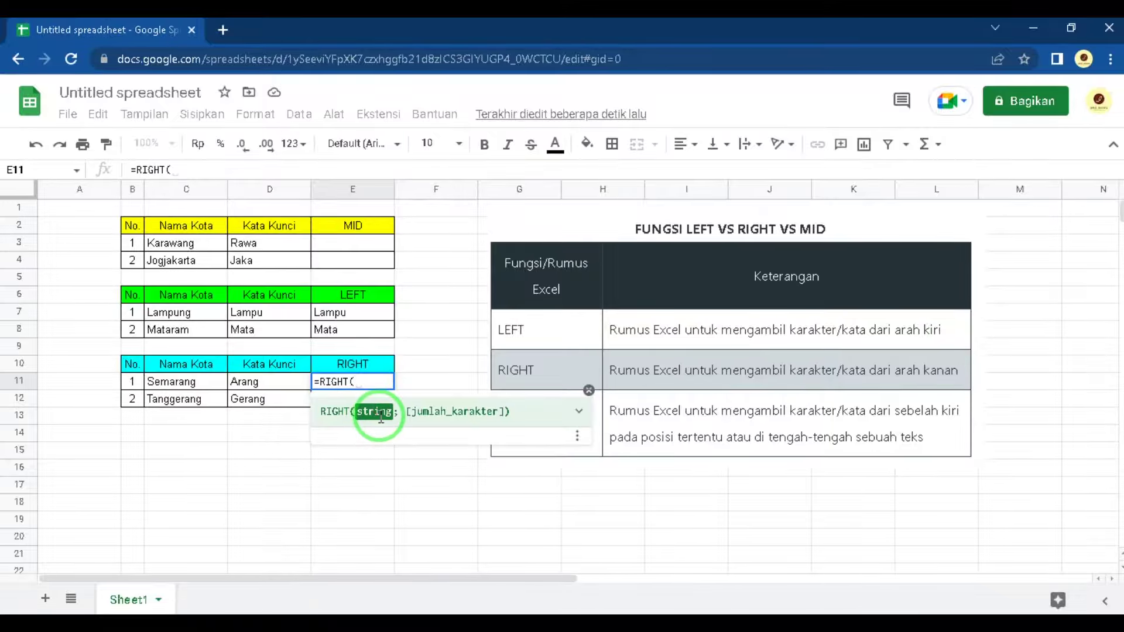
left_click(185, 384)
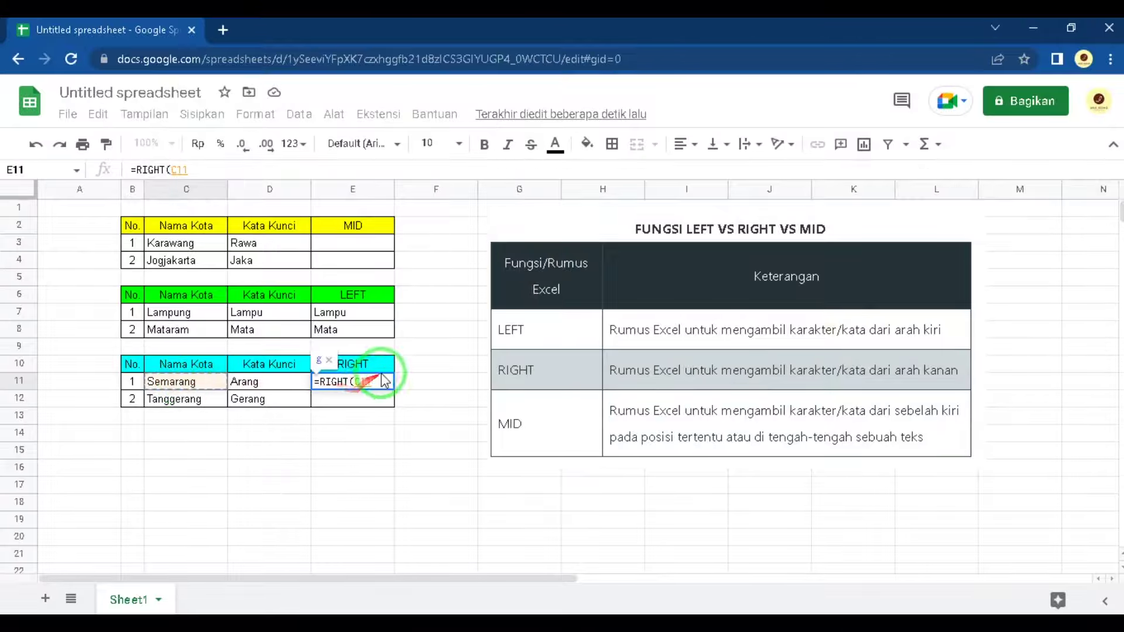
- Complete the E11 formula with a character count of 5, as =RIGHT(C11;5), and compare it with the LEFT formula in E7
type(";")
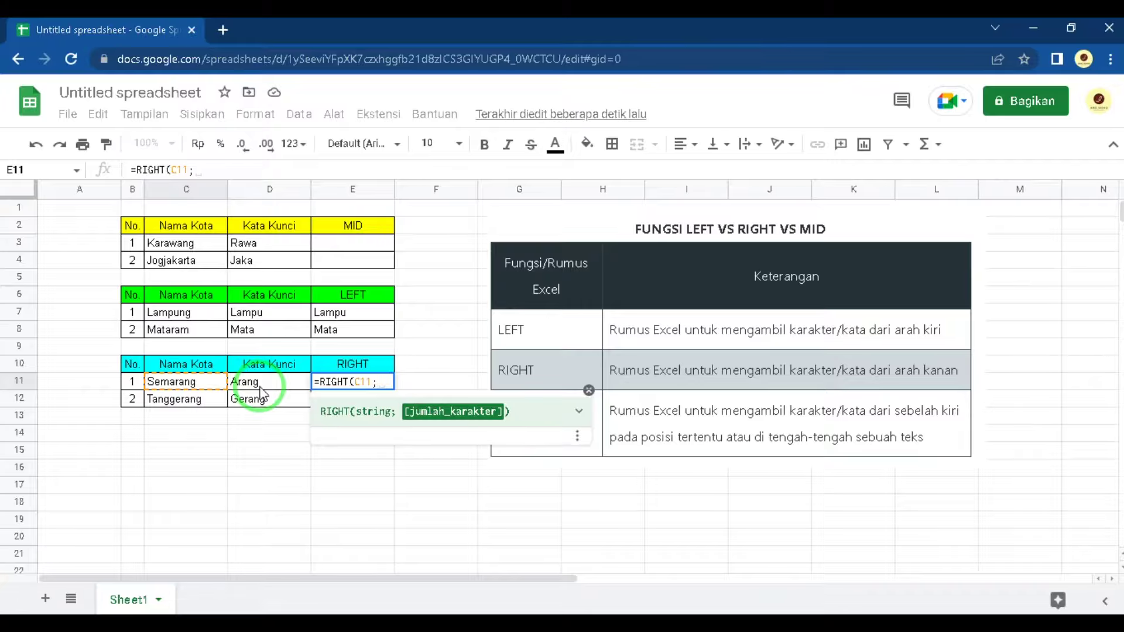
type("5")
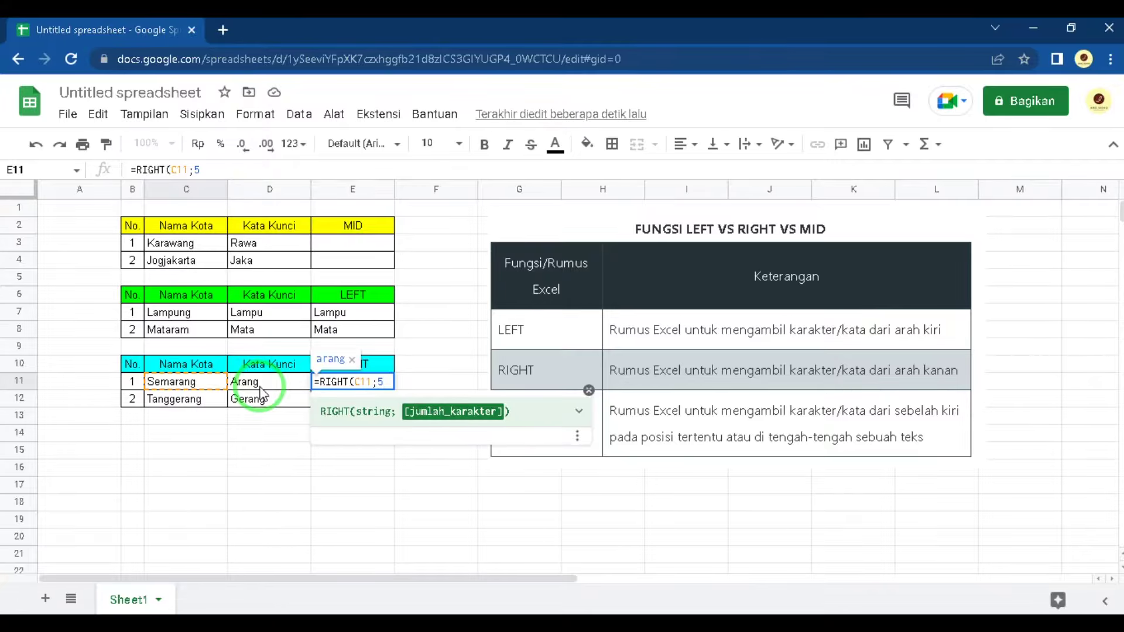
type(")")
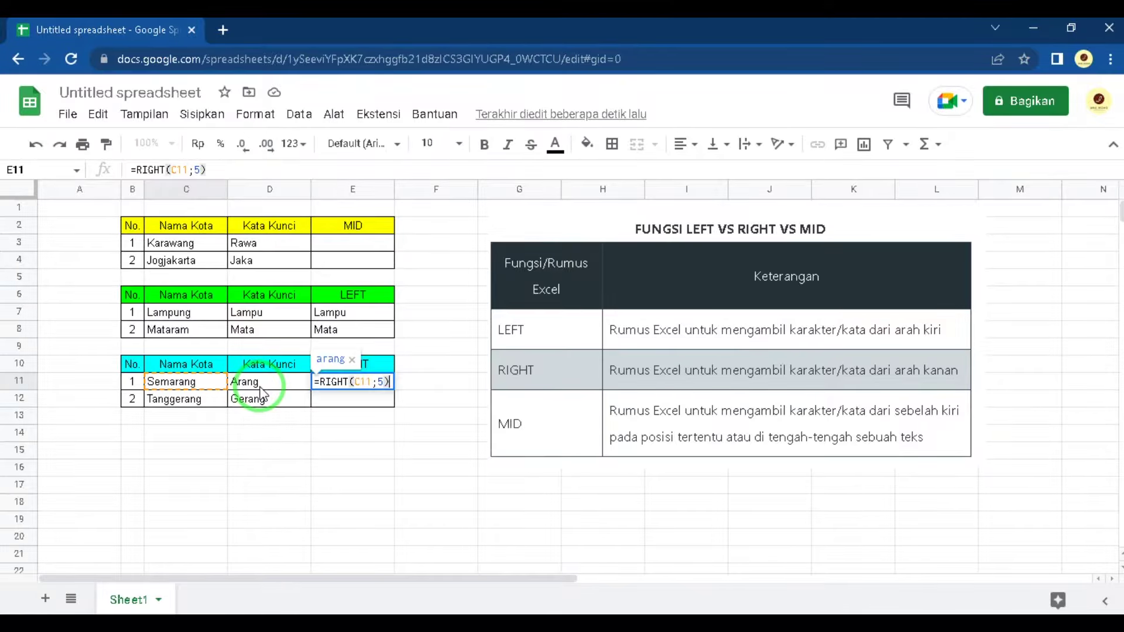
key("Return")
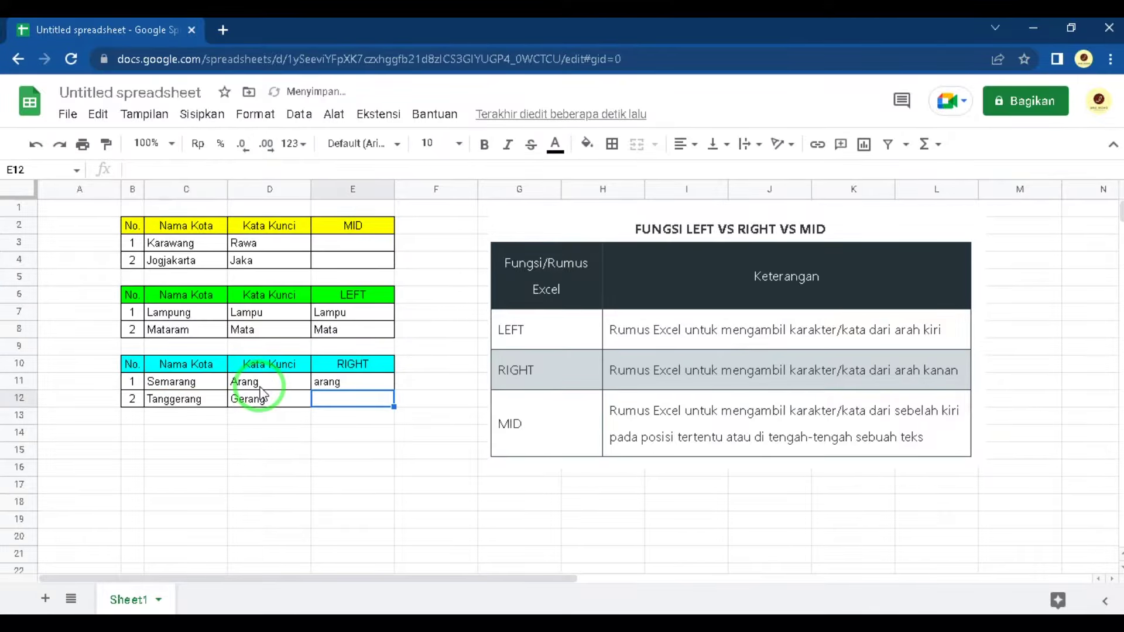
key("Up")
key("Left")
key("Right")
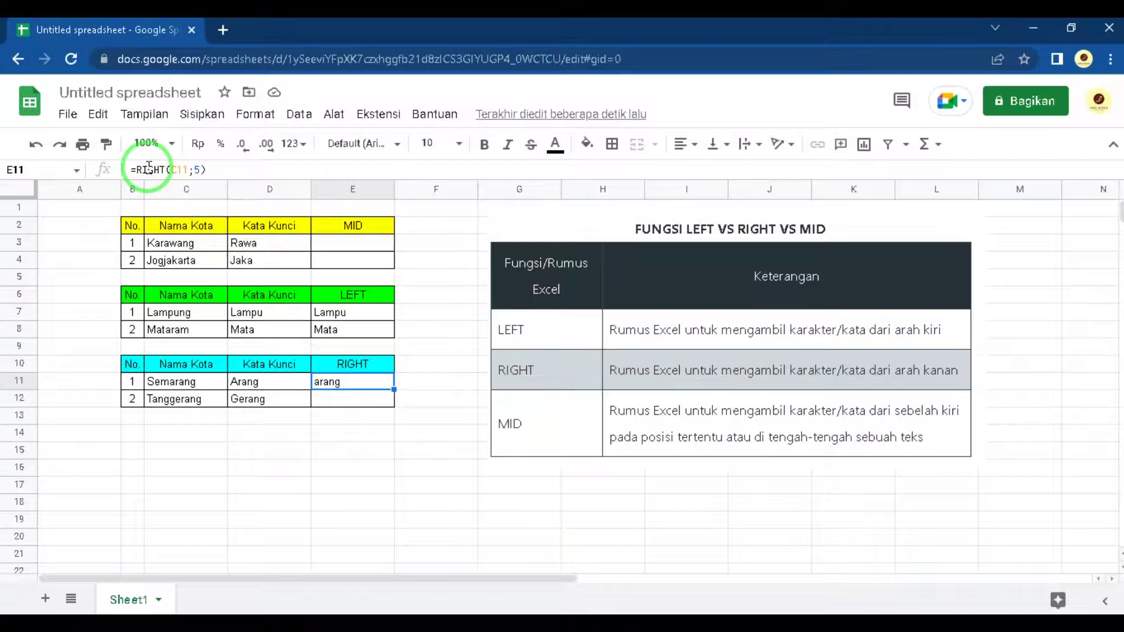
left_click(353, 314)
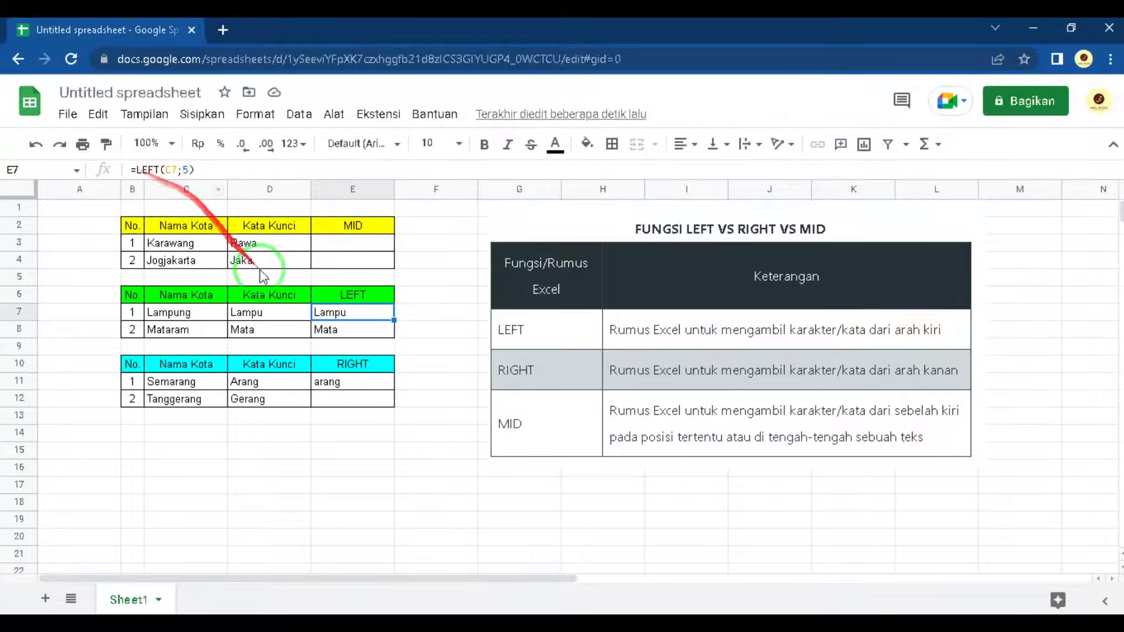
- Fill cell E12 for Tanggerang with the suggested formula =RIGHT(C12;5)
left_click(355, 399)
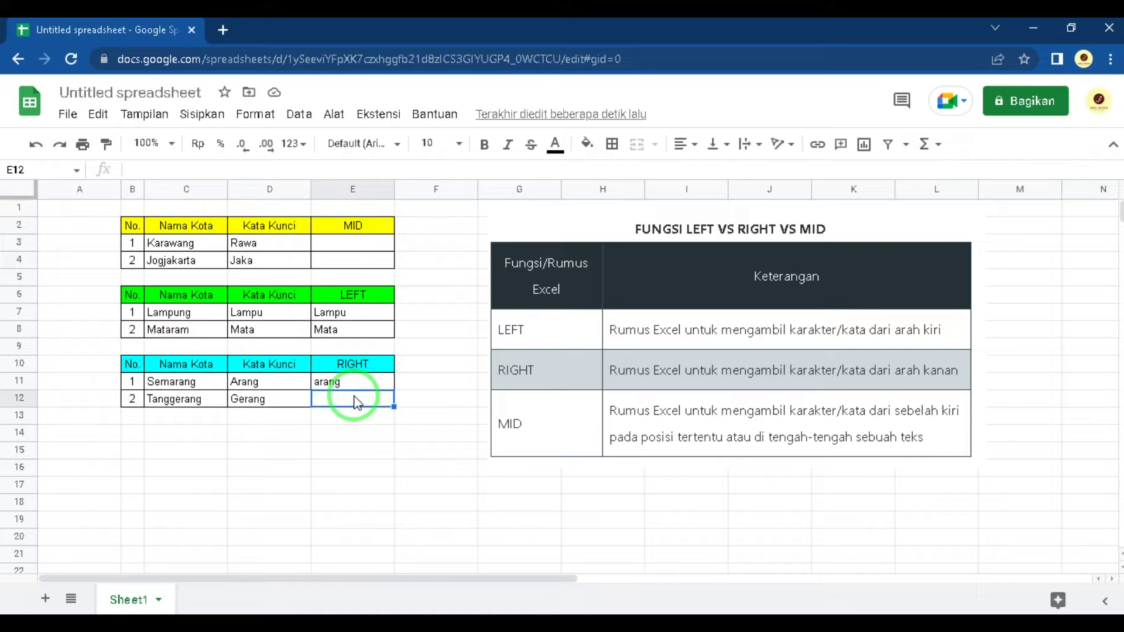
type("=")
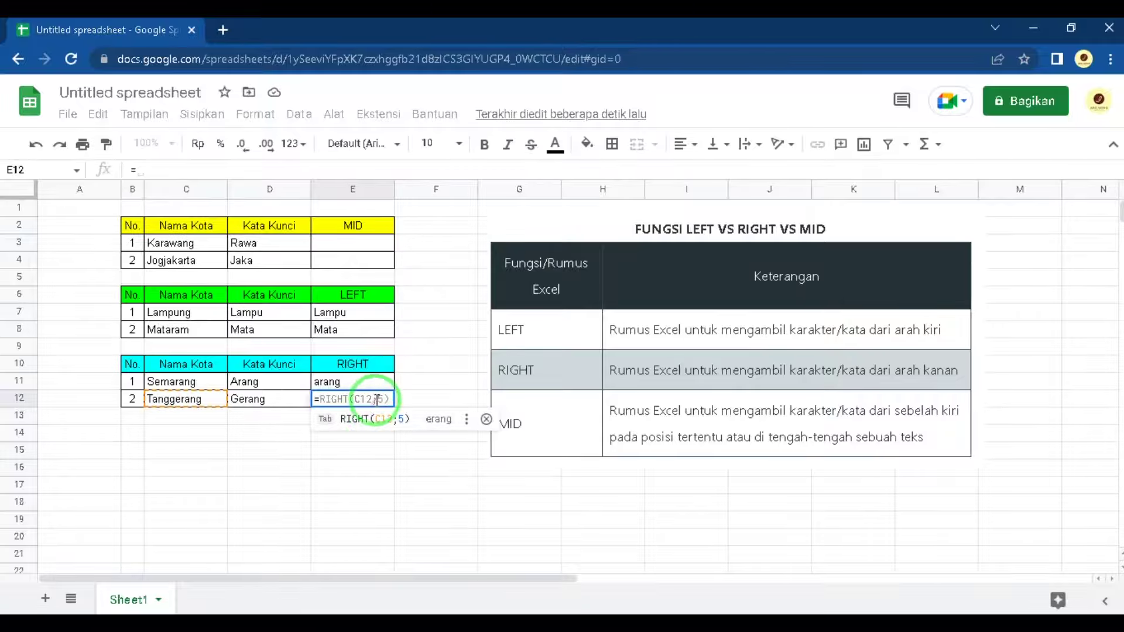
left_click(367, 419)
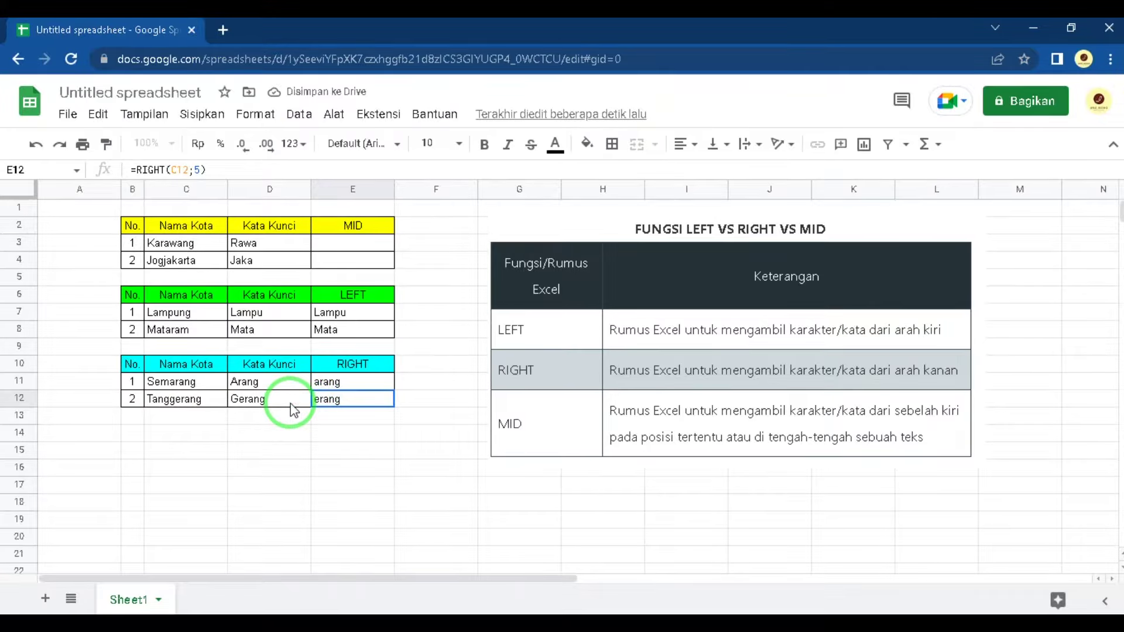
- Set the character count in E12's RIGHT formula to 6 and check the extracted text against the keyword in D12
double_click(336, 398)
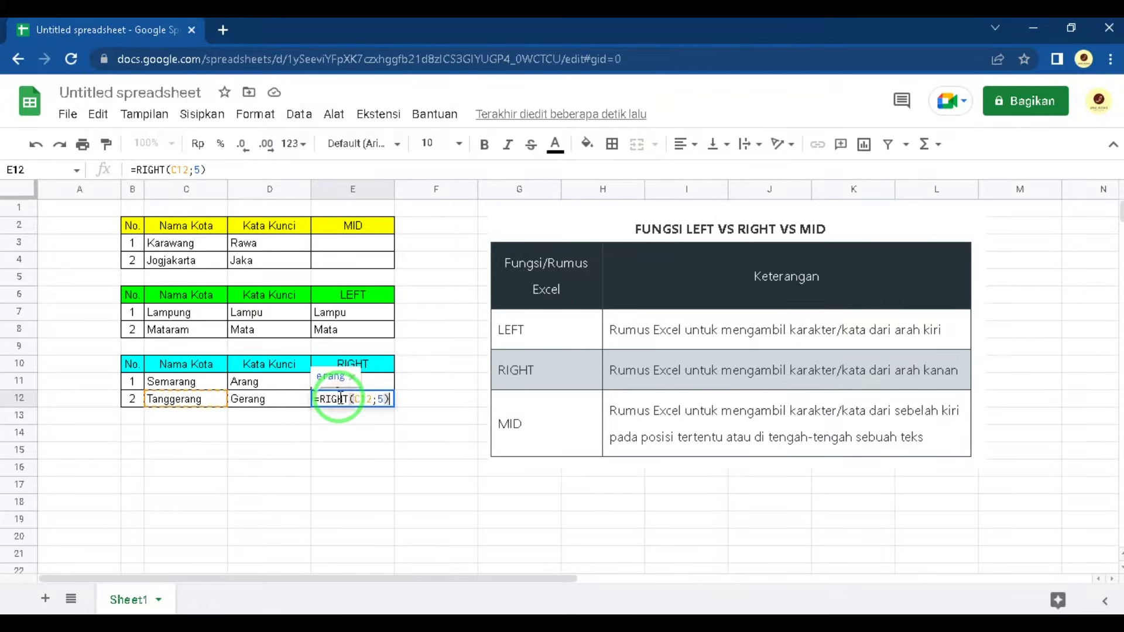
left_click(378, 398)
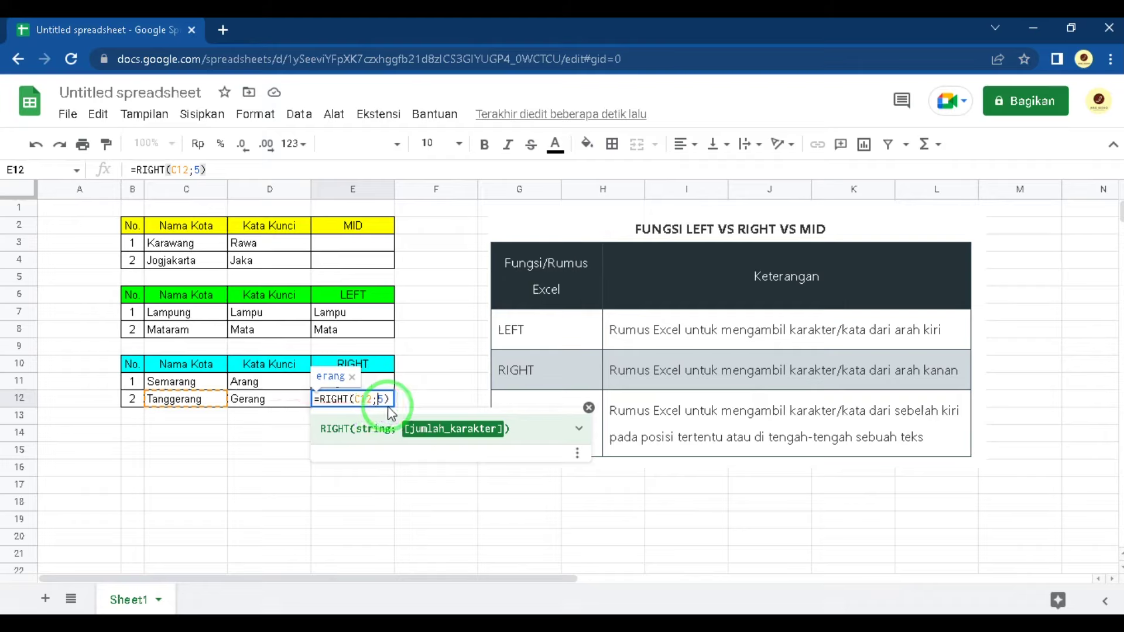
type("6")
key("Delete")
key("Return")
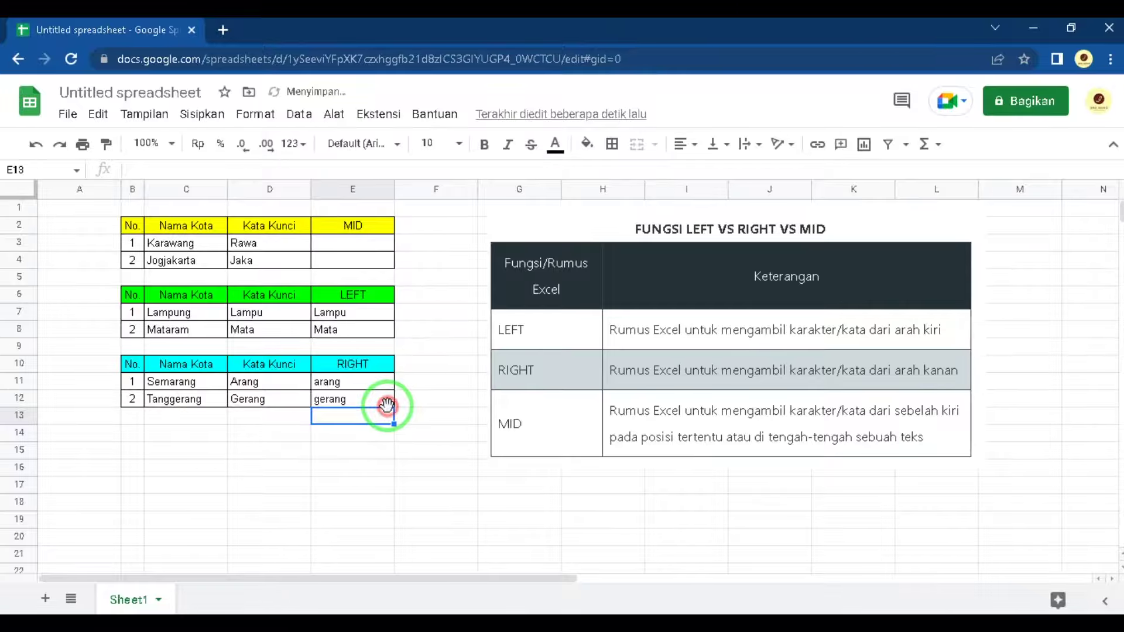
left_click(255, 384)
left_click(322, 404)
left_click(283, 404)
left_click(334, 402)
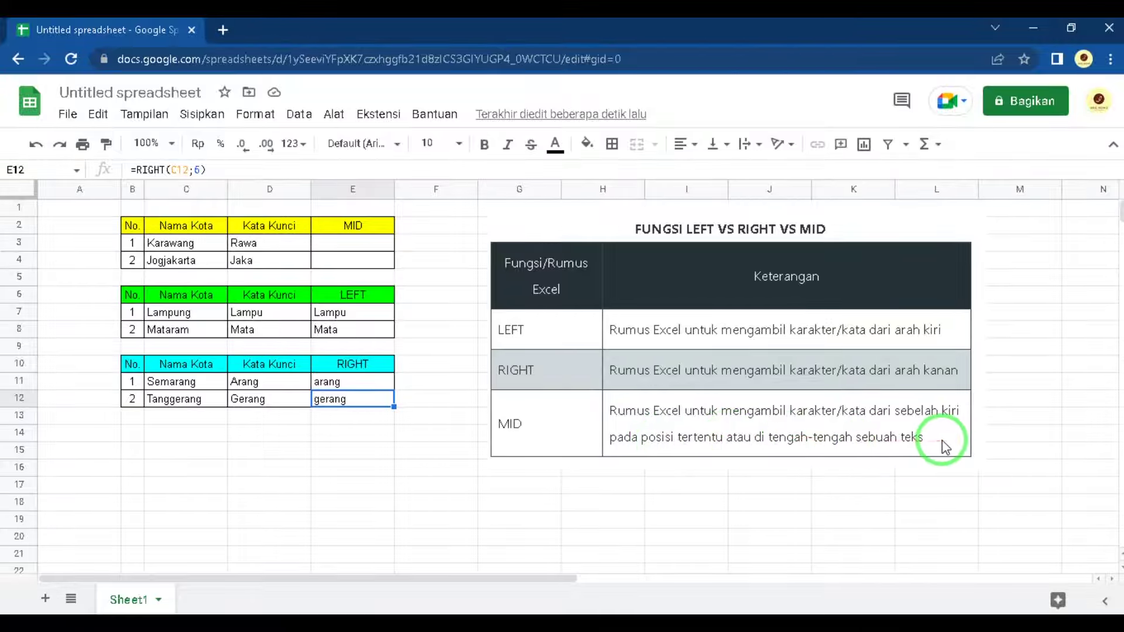
- Start a MID formula in cell E3 for Karawang, using C3 as the string
left_click(345, 226)
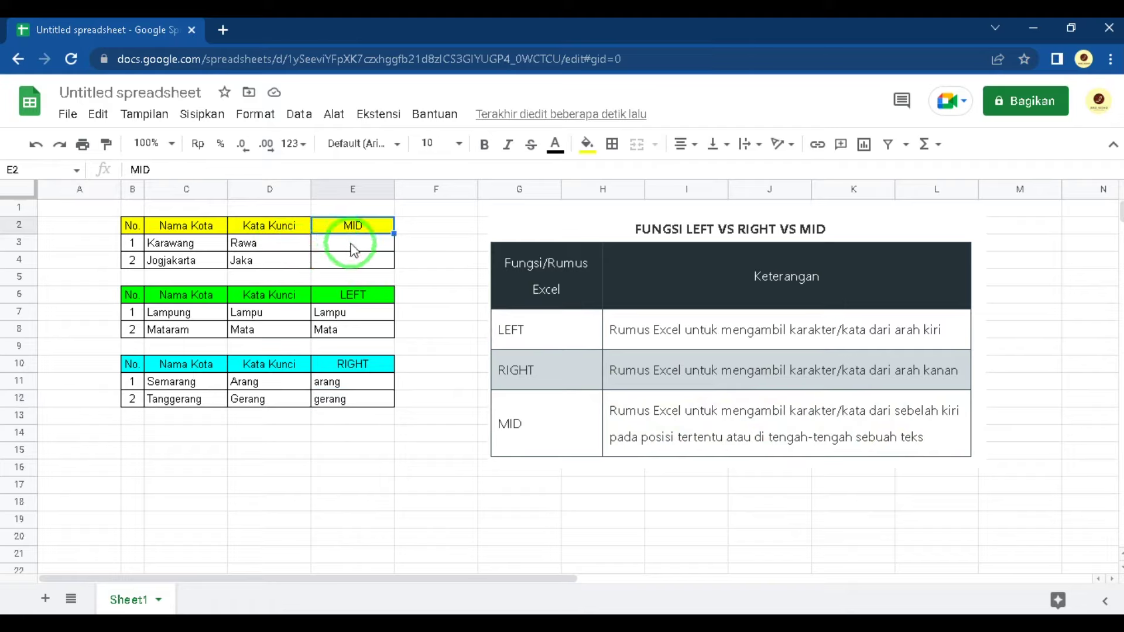
left_click(353, 246)
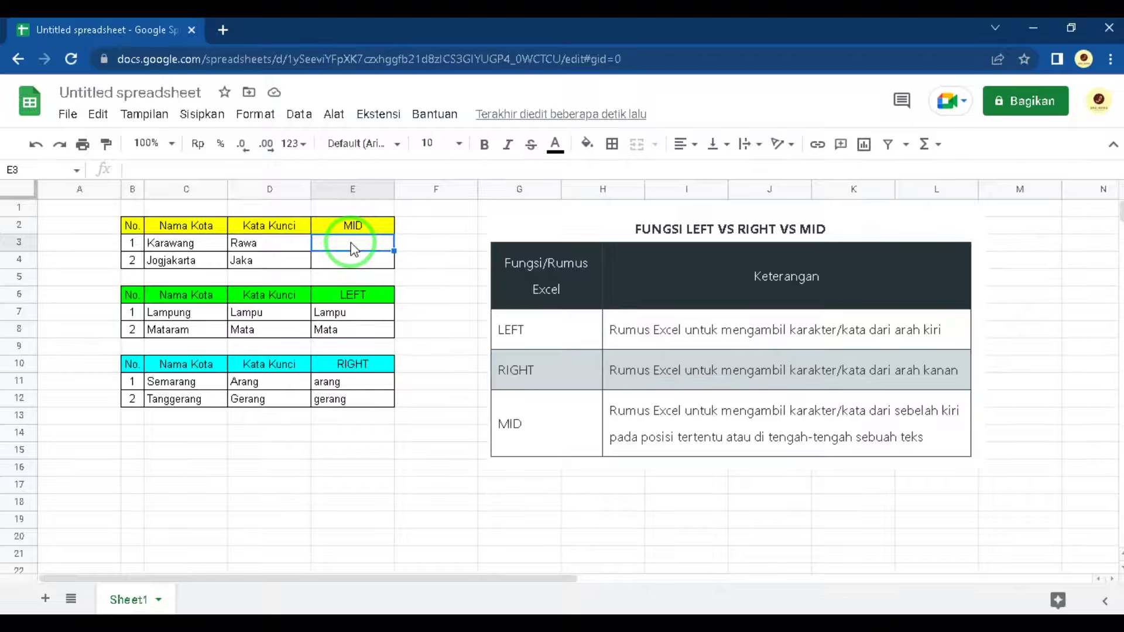
type("=")
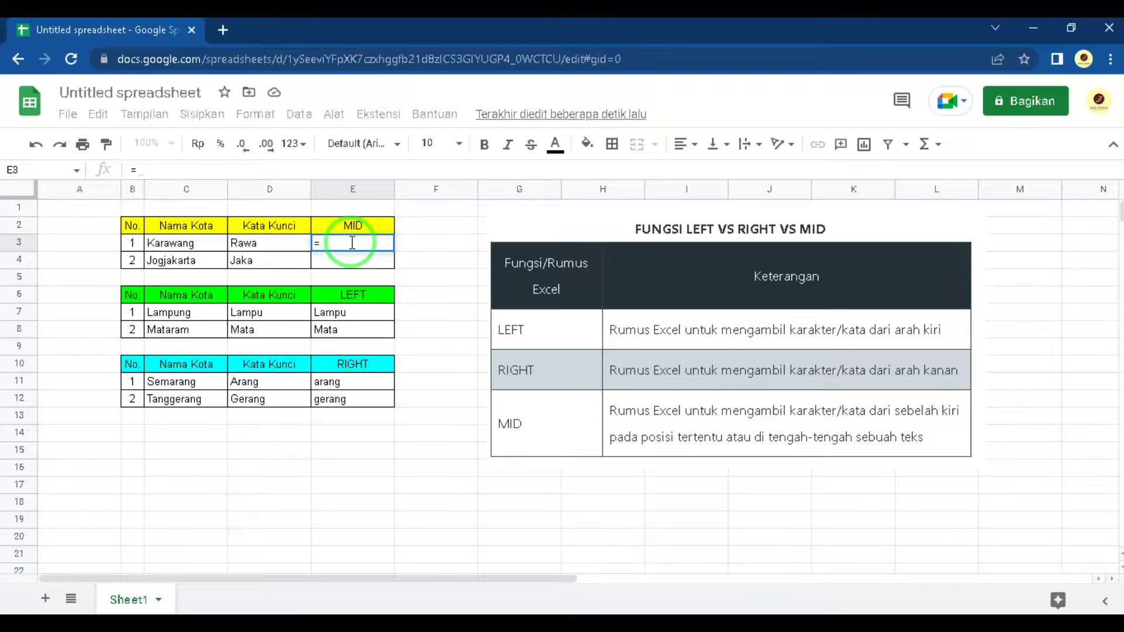
type("MID")
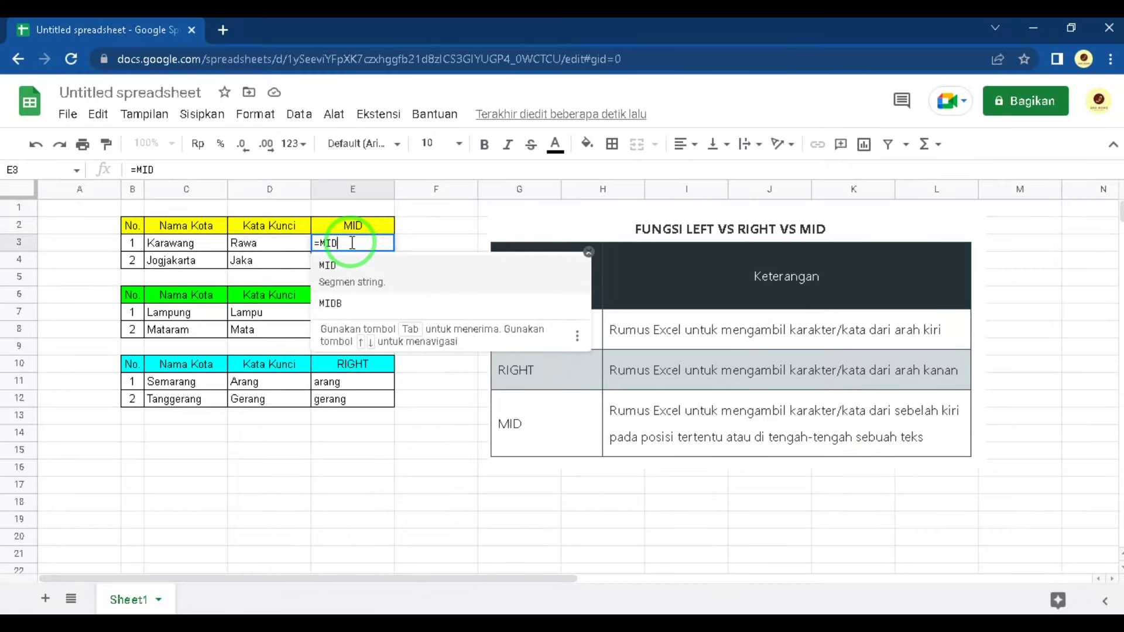
left_click(357, 273)
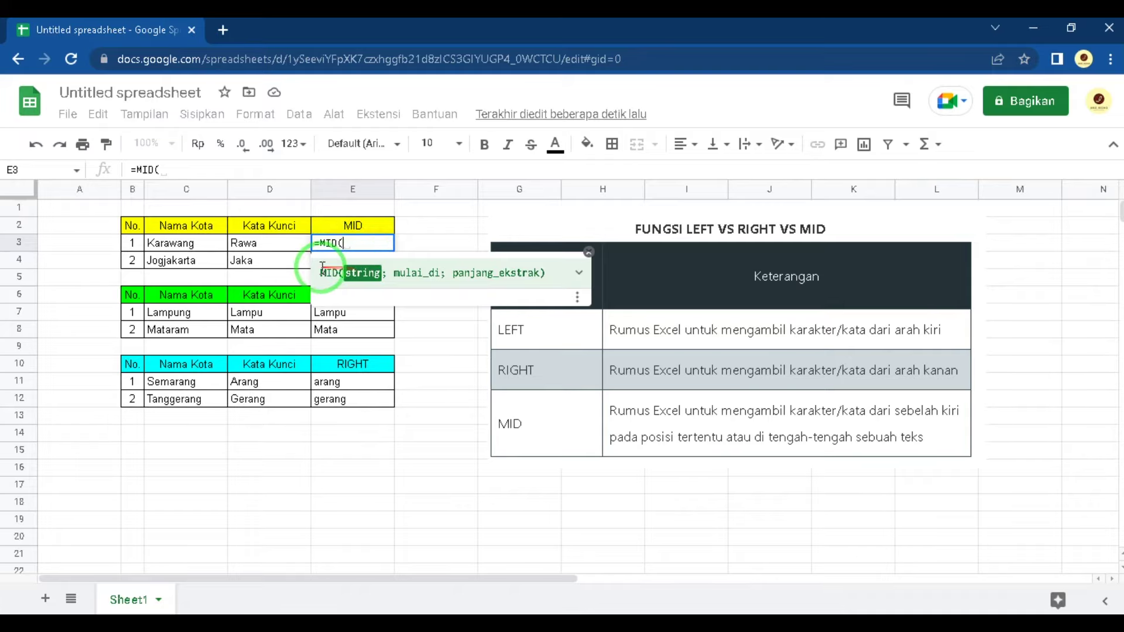
left_click(199, 245)
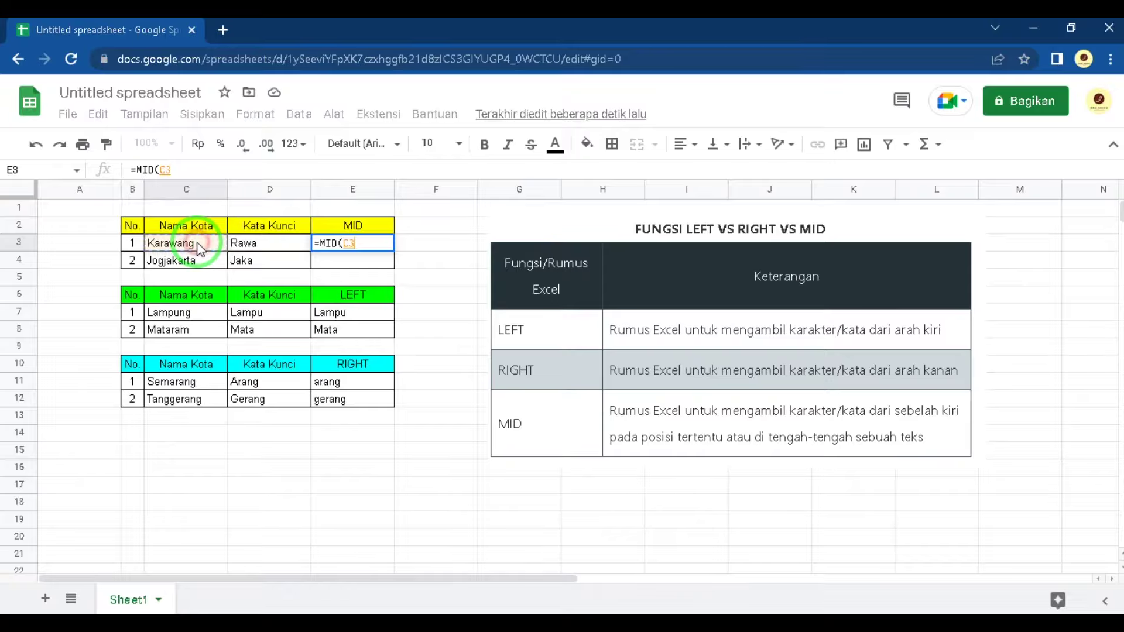
left_click(362, 240)
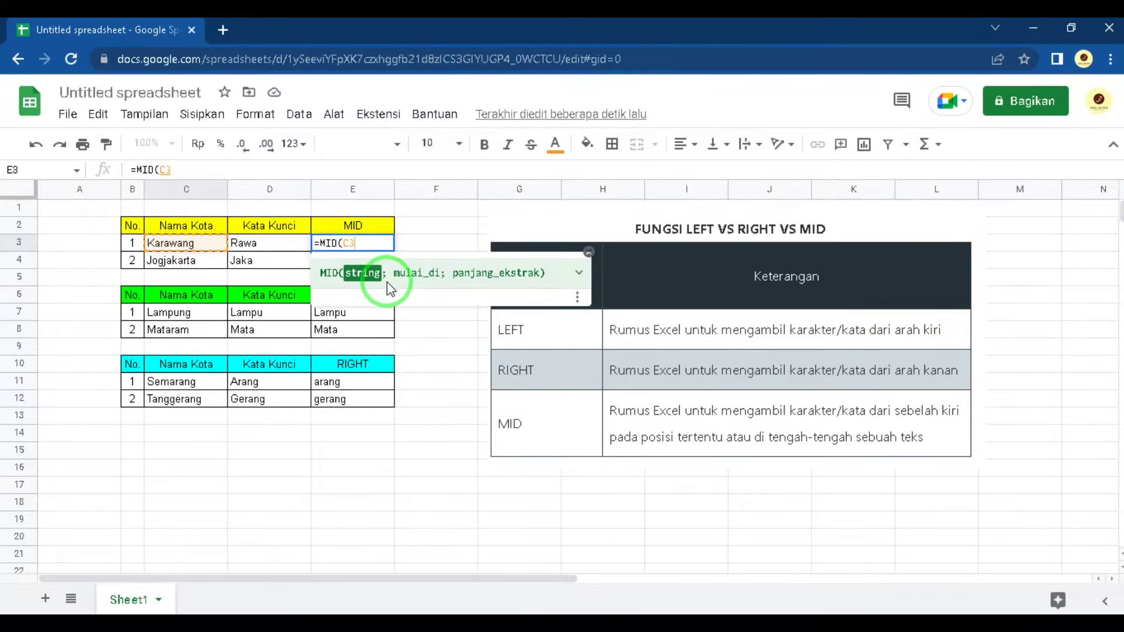
- Complete the E3 formula with start position 3 and extract length 4, as =MID(C3;3;4), and select the cell again
type(";")
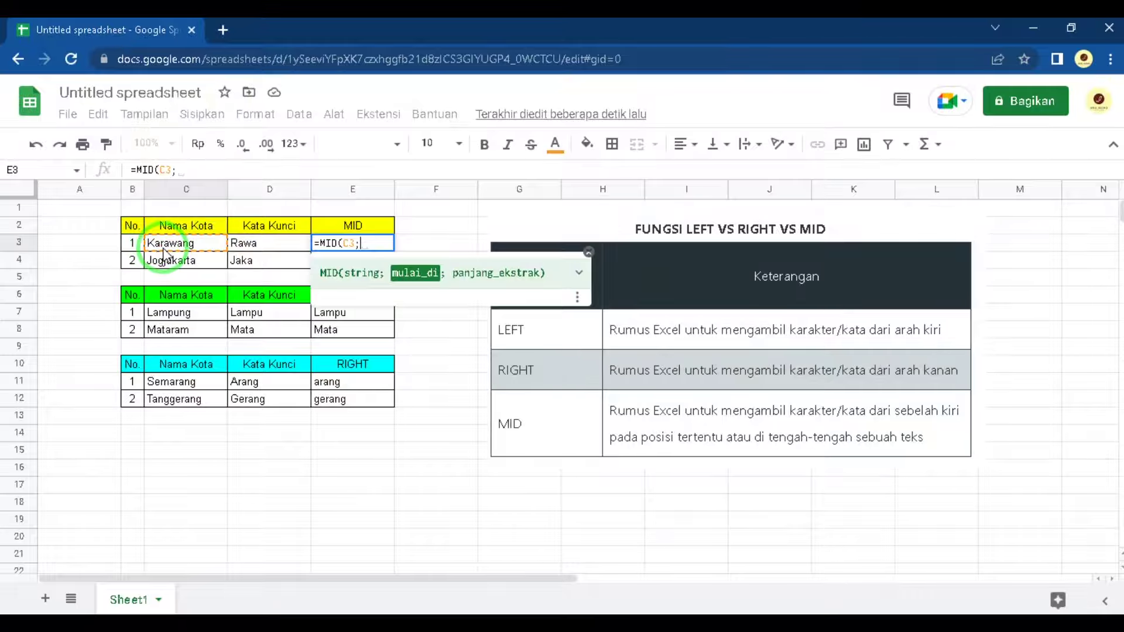
type("3")
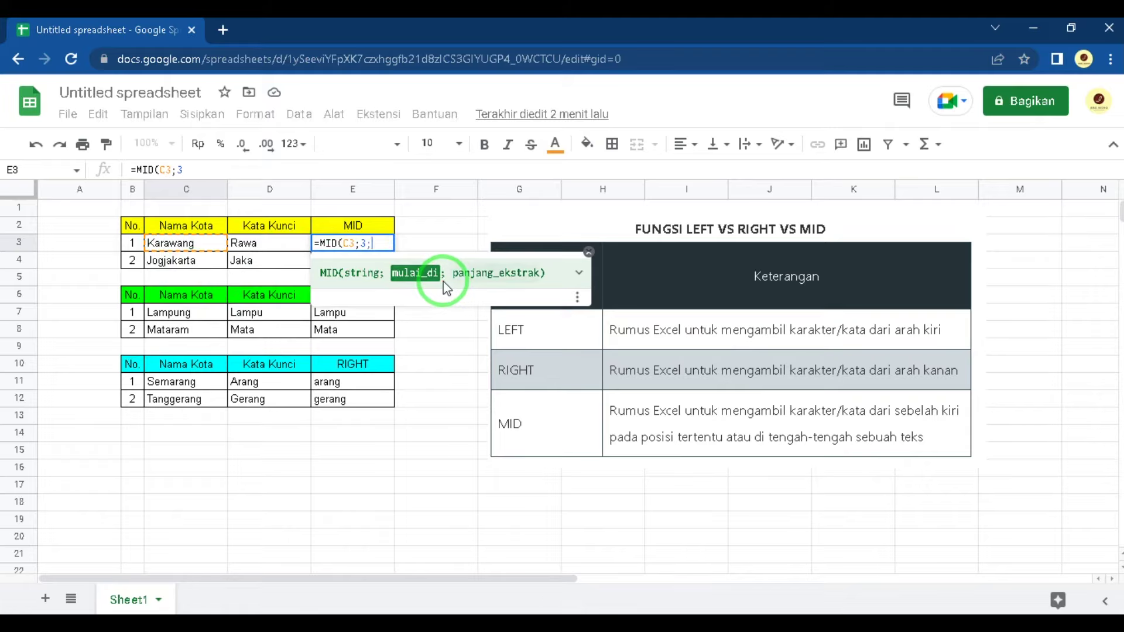
type(";")
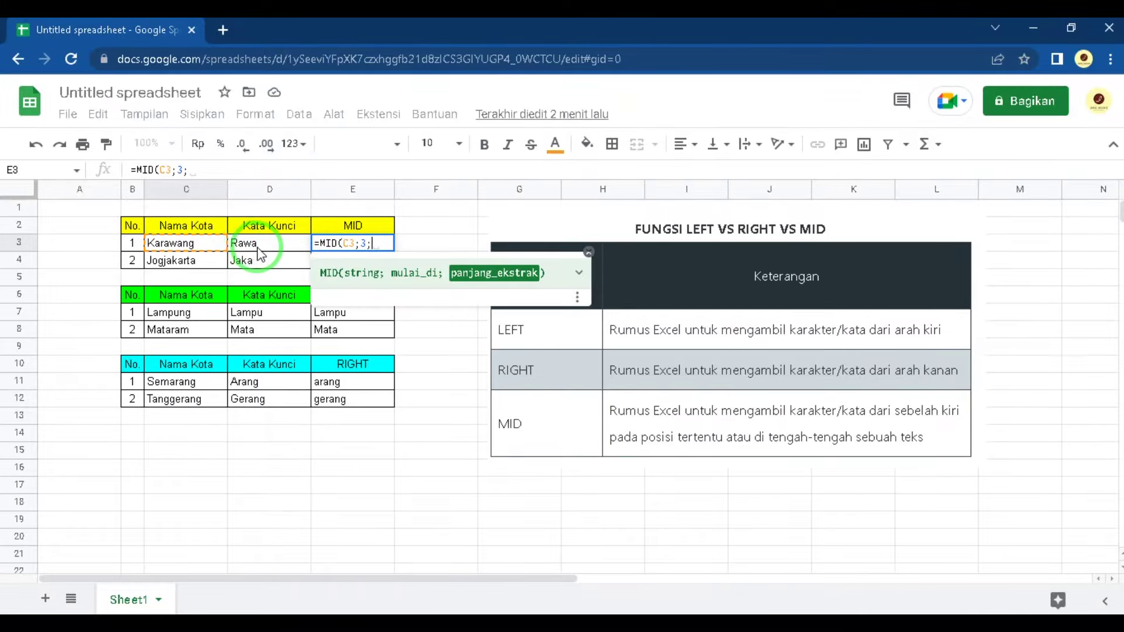
type("4")
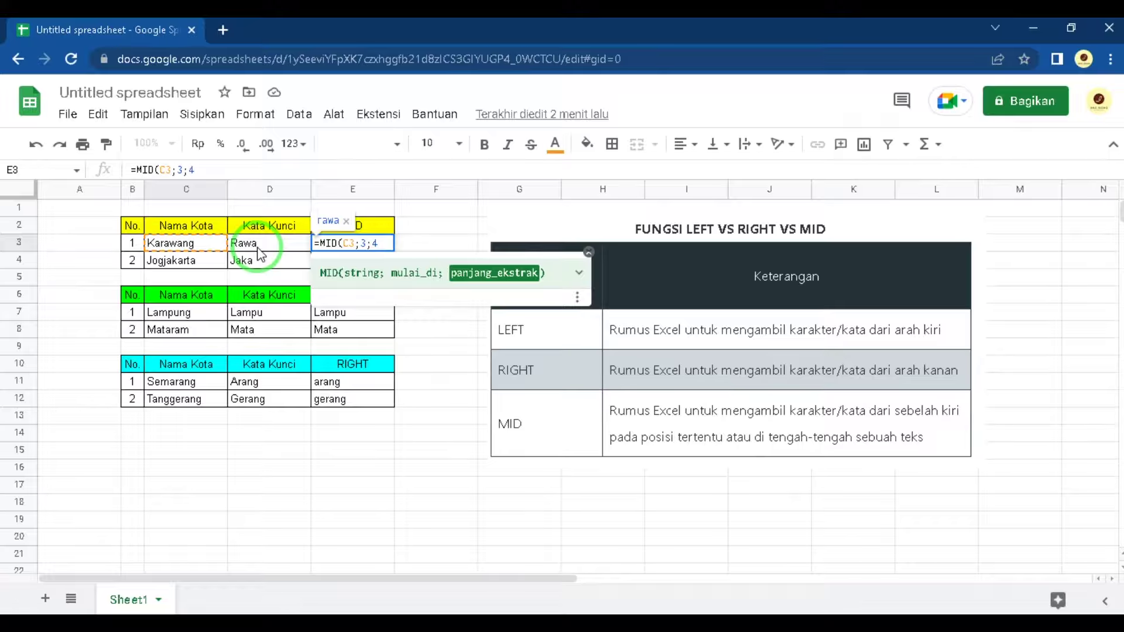
type(")")
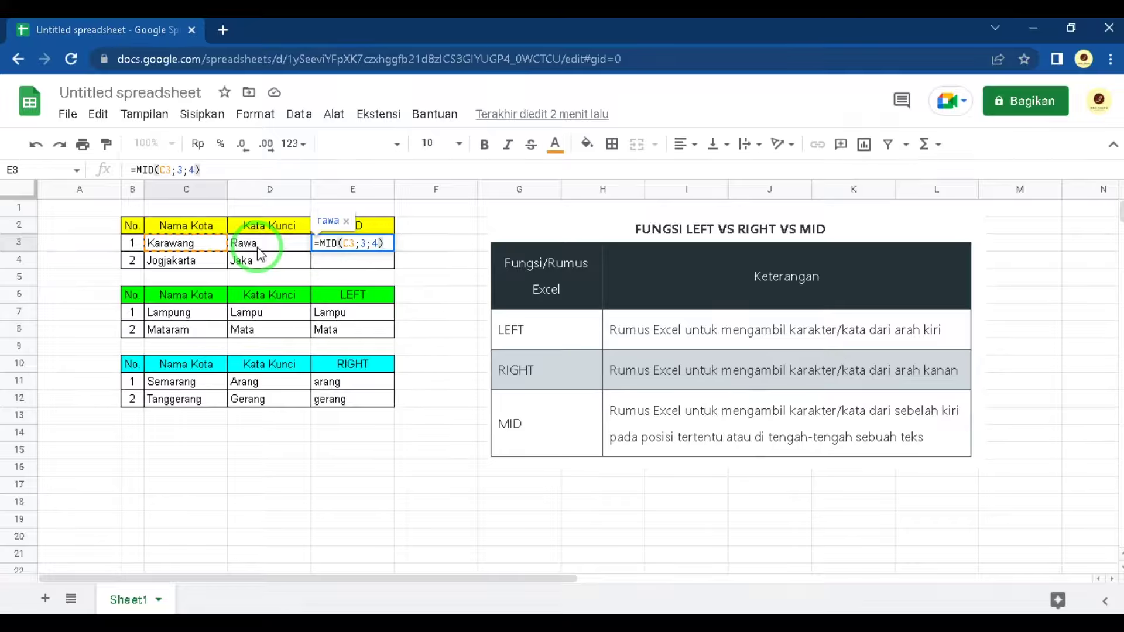
key("Return")
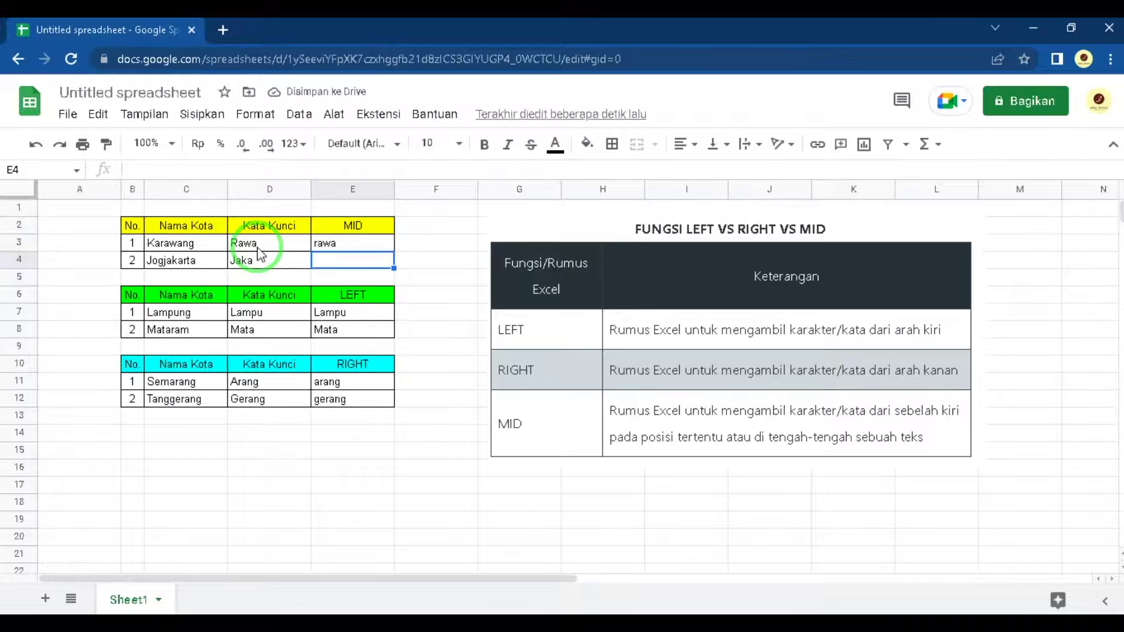
key("Up")
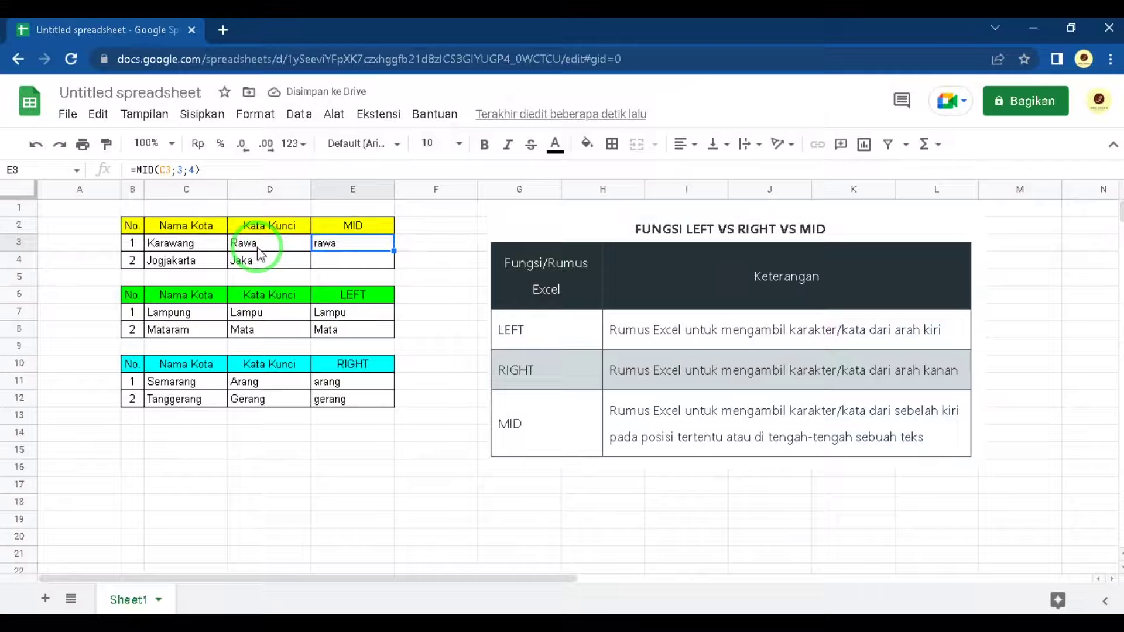
- Fill cell E4 for Jogjakarta with the suggested formula =MID(C4;3;4)
key("Down")
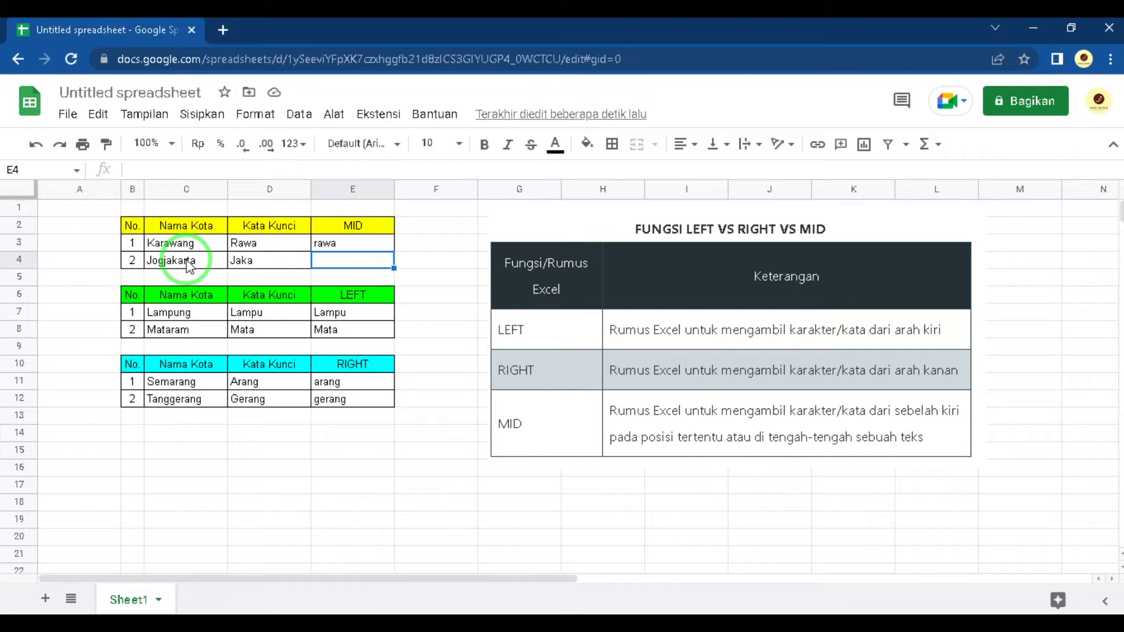
type("=")
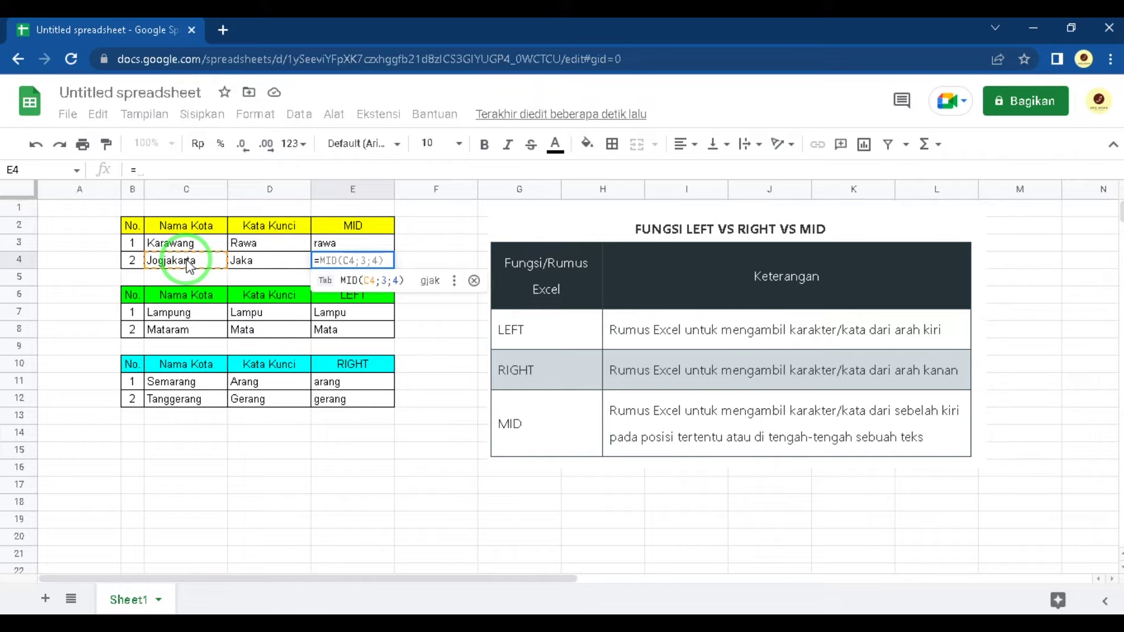
type("MID")
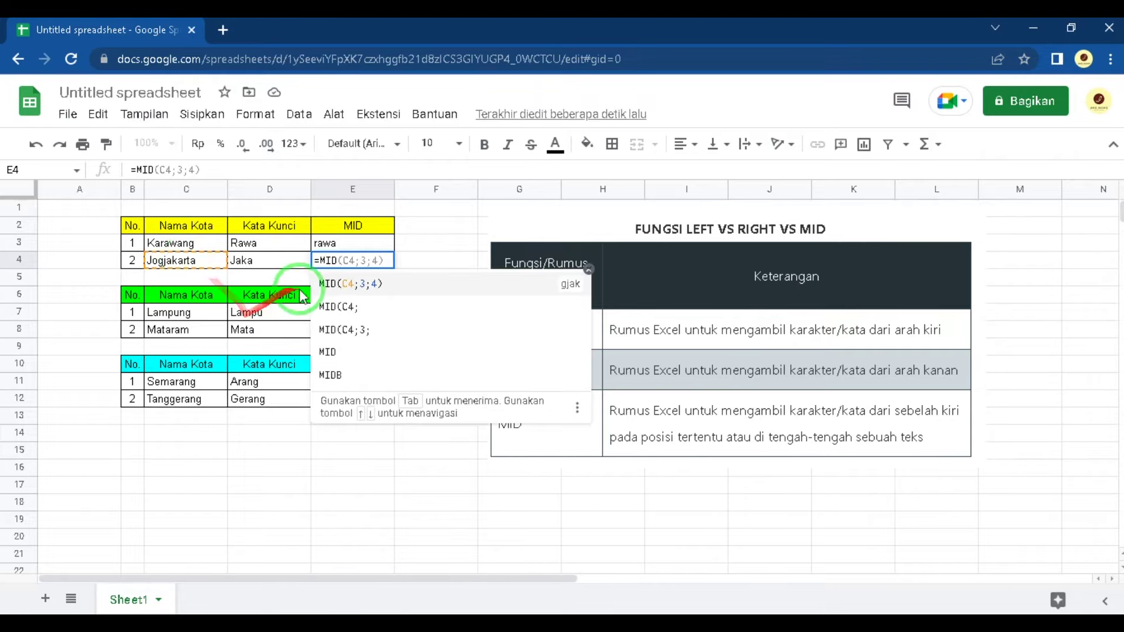
left_click(342, 285)
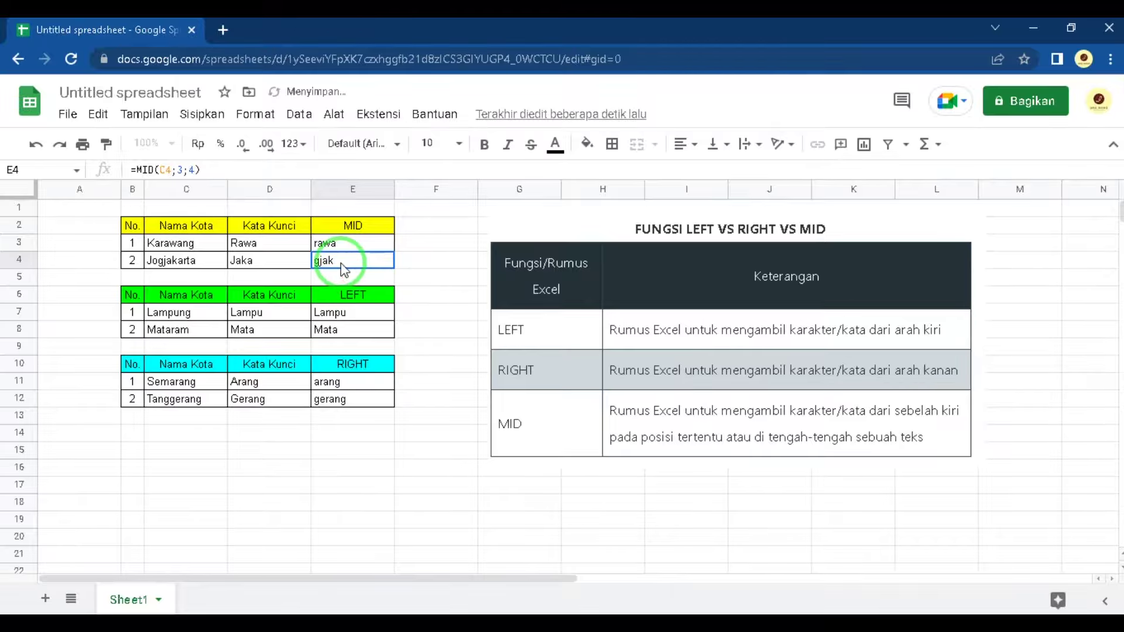
- Examine the start position and extract length arguments of E4's MID formula without changing them
double_click(325, 264)
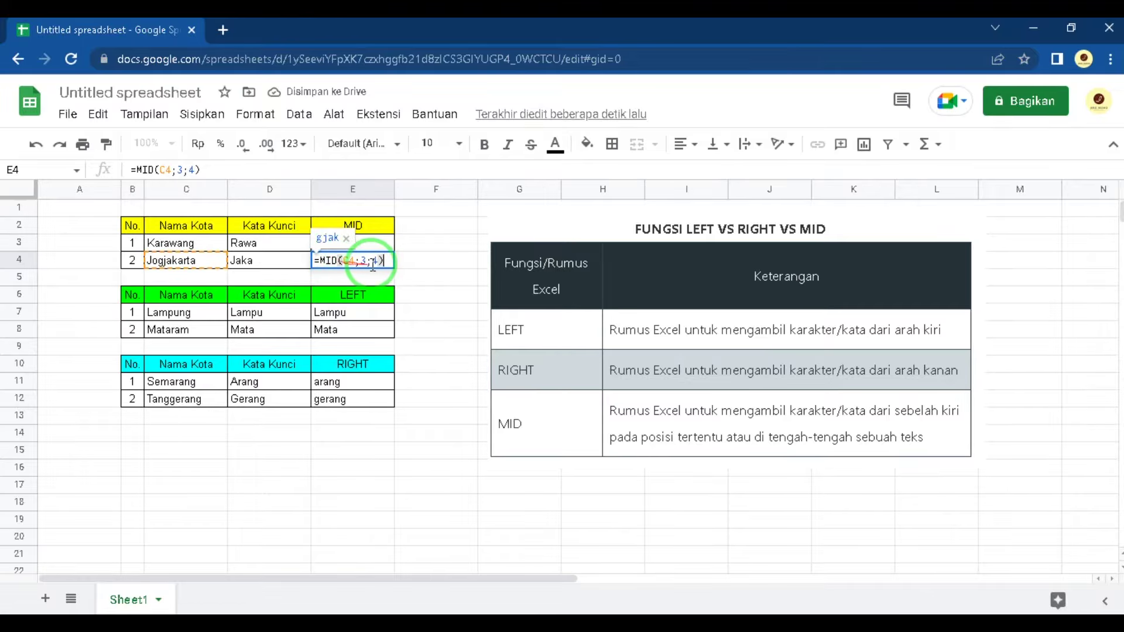
left_click(444, 276)
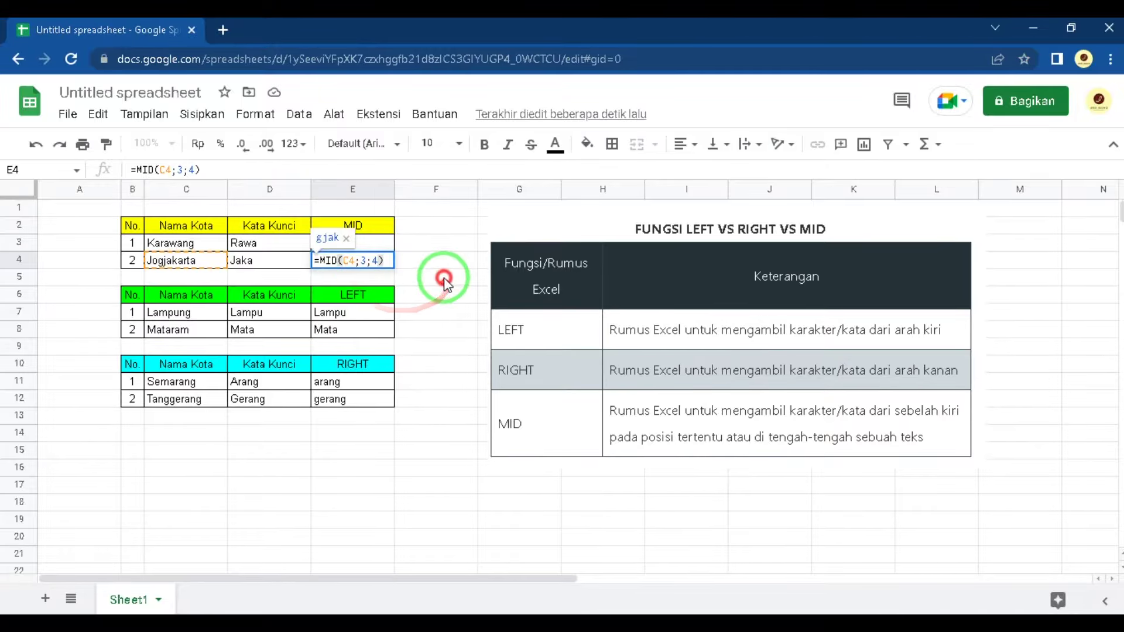
left_click(369, 269)
left_click(190, 171)
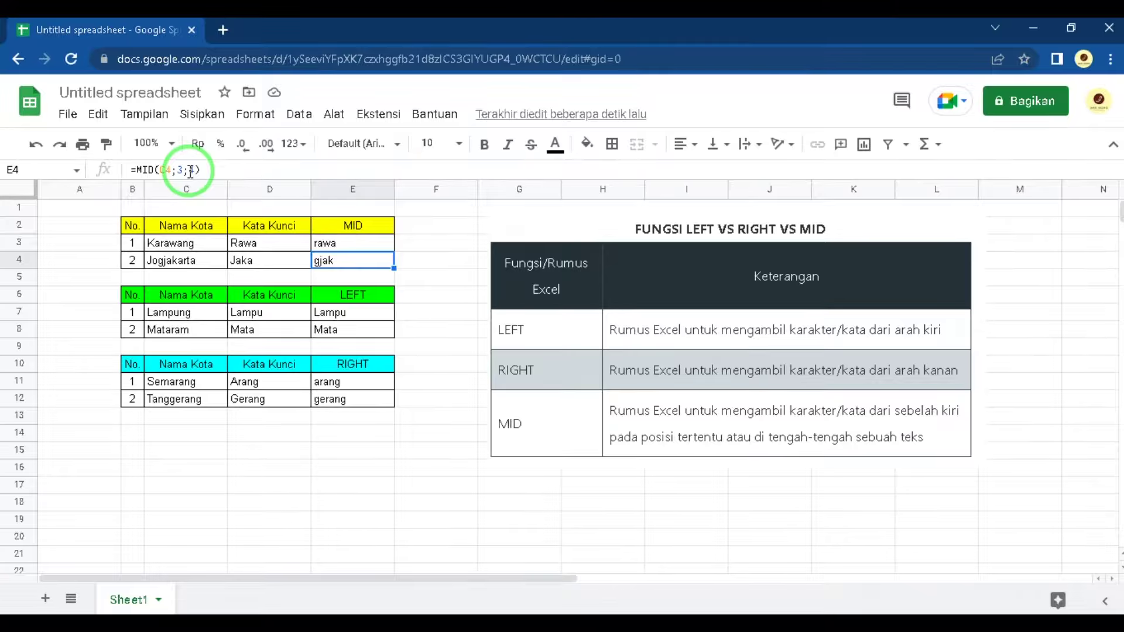
left_click(182, 170)
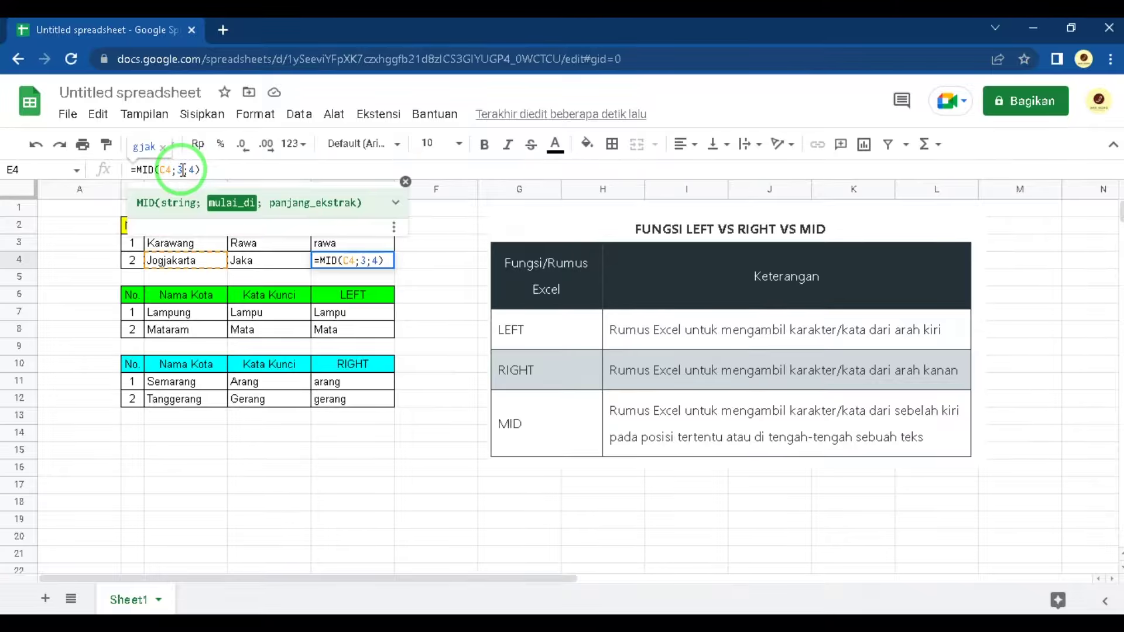
left_click(75, 225)
left_click(334, 260)
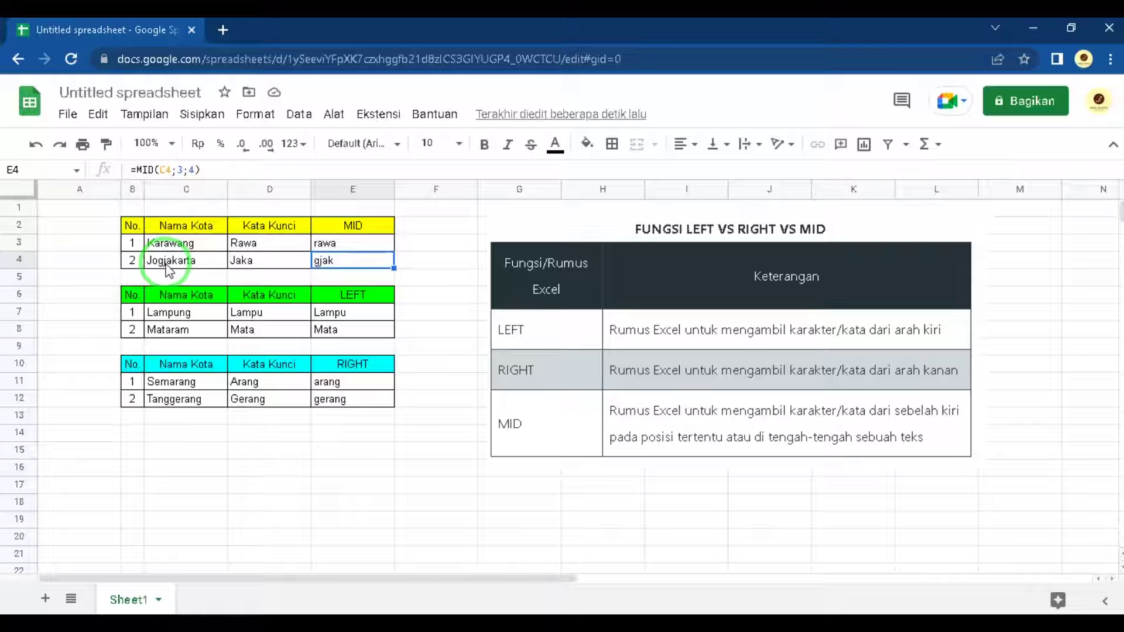
- Set the start position in E4's MID formula to 4, making it =MID(C4;4;4), and leave the cell
left_click(182, 169)
key("BackSpace")
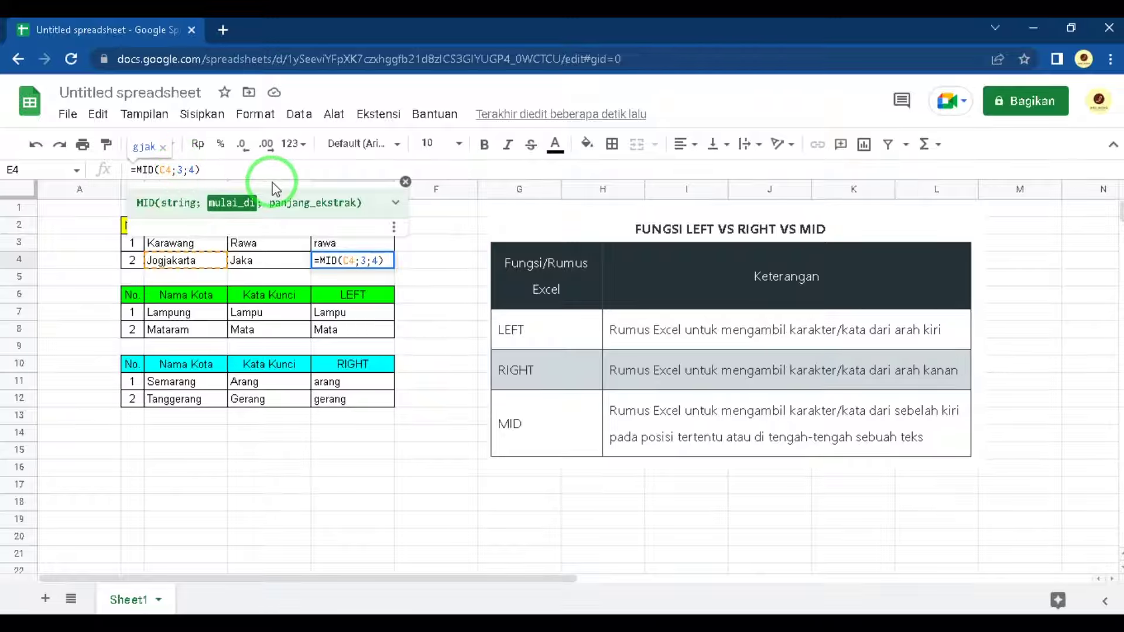
type("4")
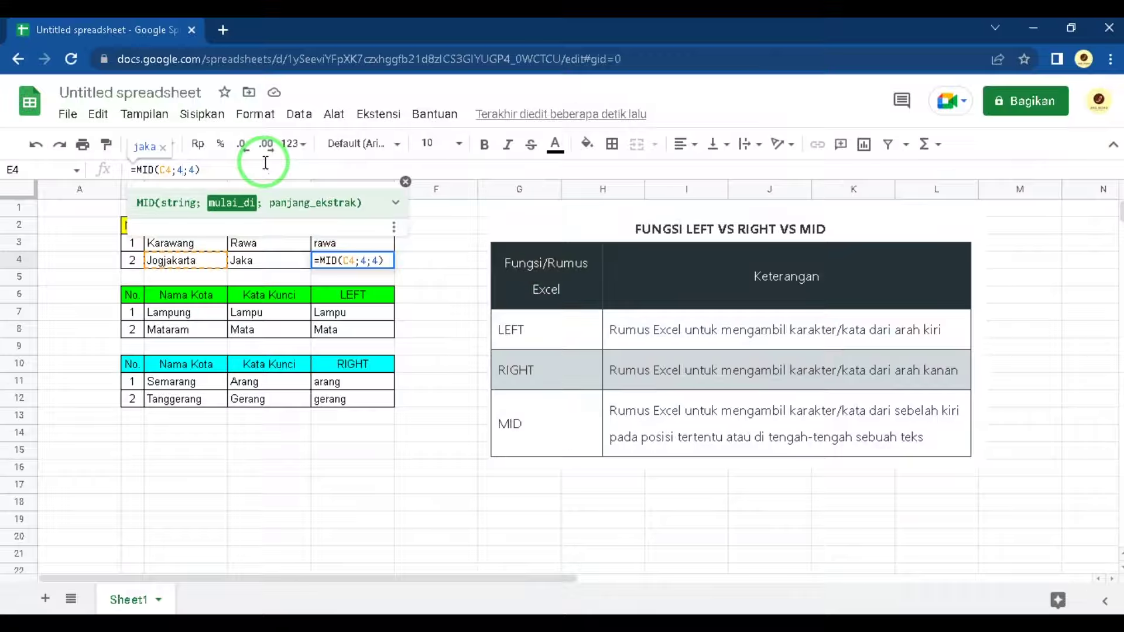
left_click(201, 164)
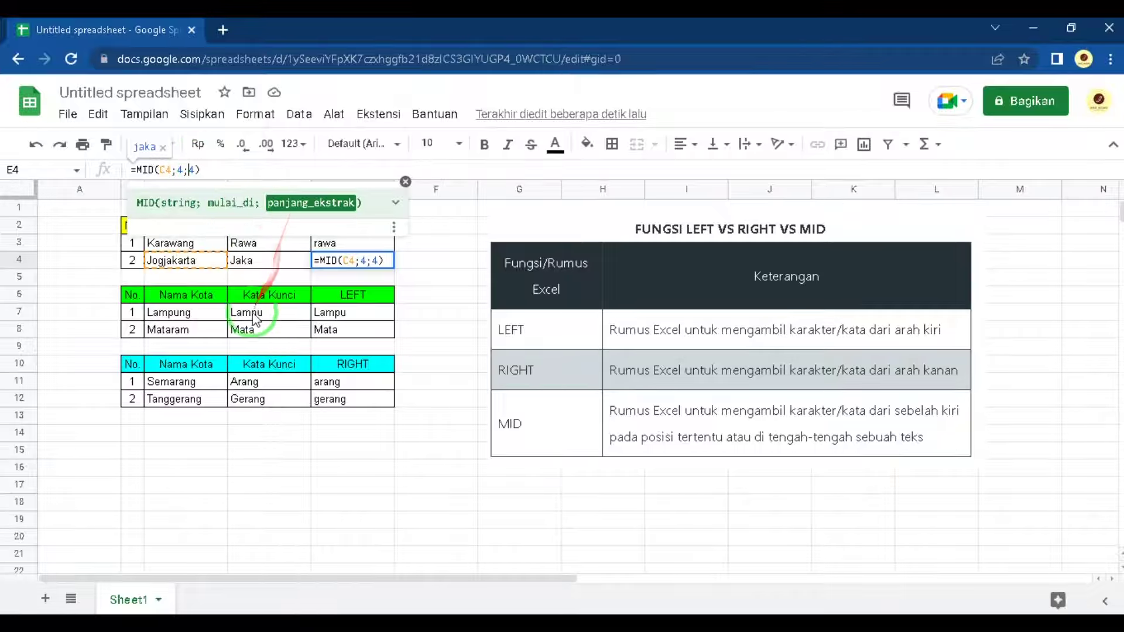
left_click(200, 170)
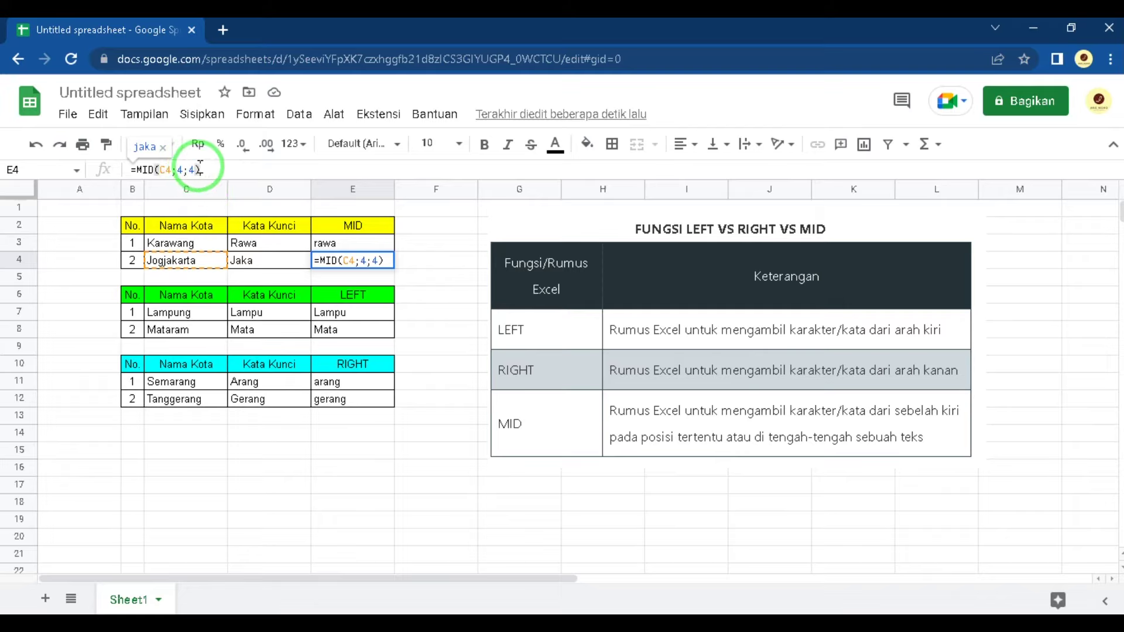
key("Return")
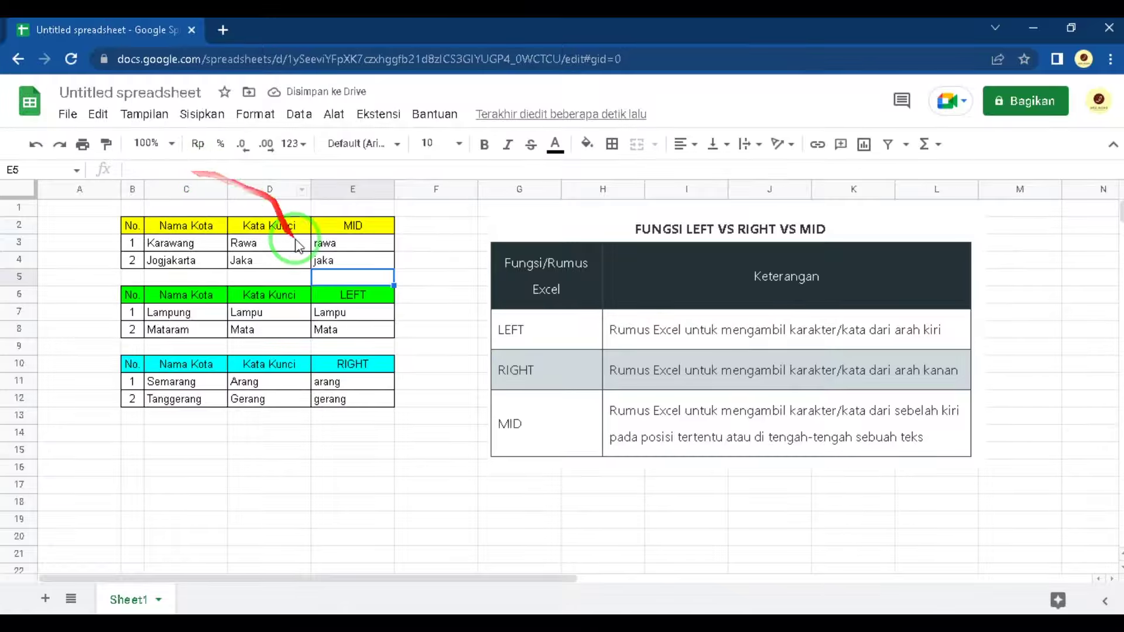
left_click(412, 437)
left_click(301, 465)
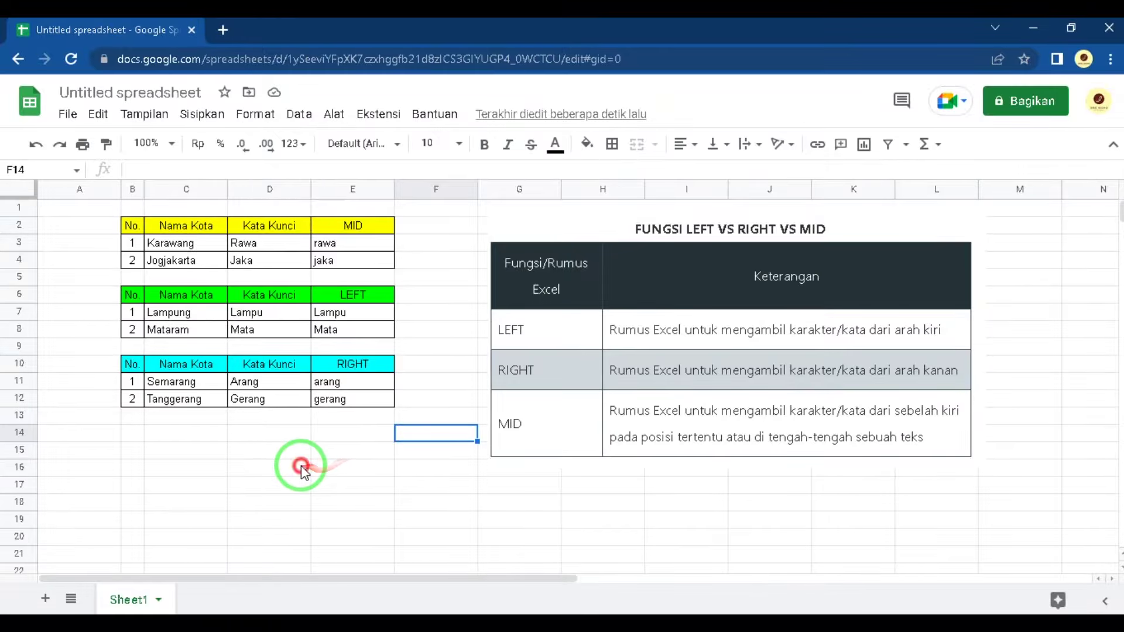
- Start a new practice table below the RIGHT table with the column header "No." in B14
left_click(130, 451)
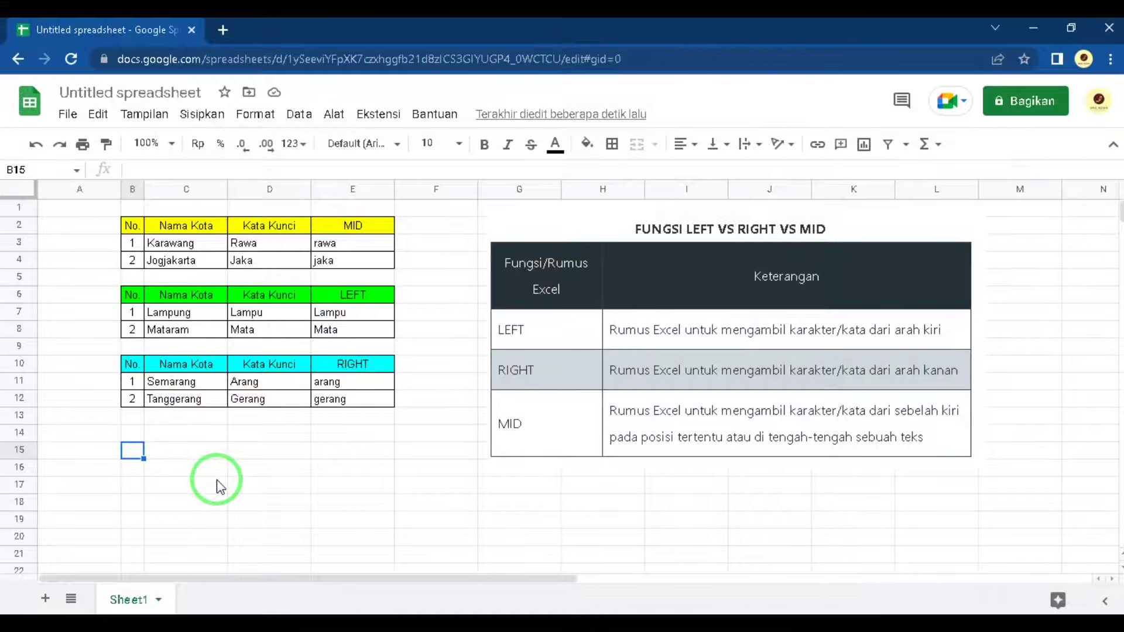
key("Up")
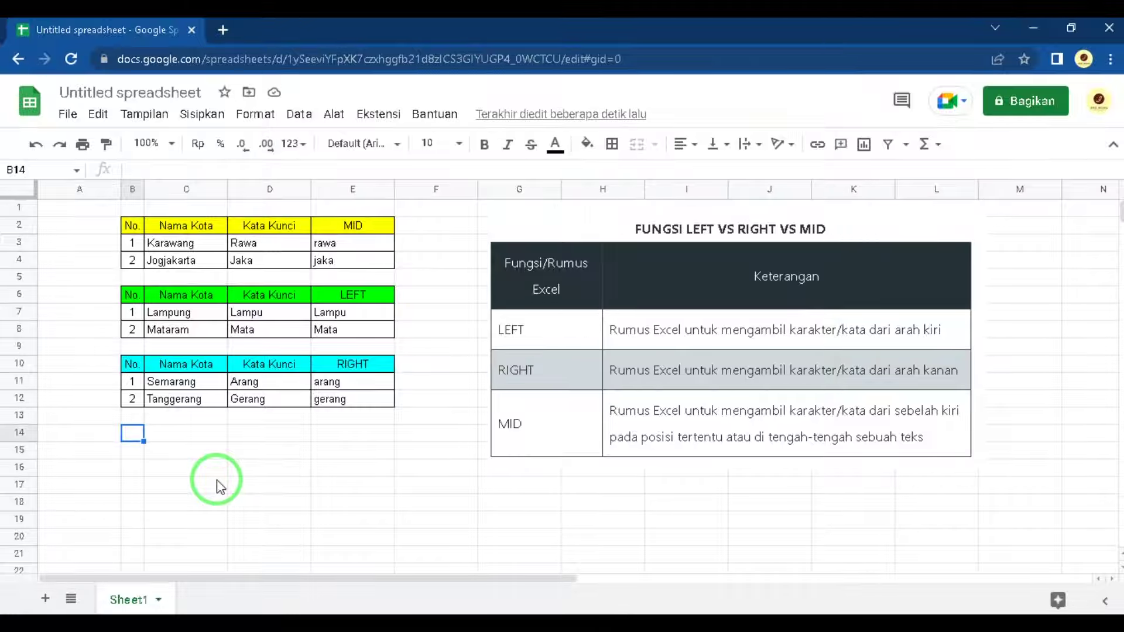
type("n")
key("BackSpace")
type("n")
key("BackSpace")
type("no")
key("BackSpace")
key("BackSpace")
type("n")
key("BackSpace")
type("n")
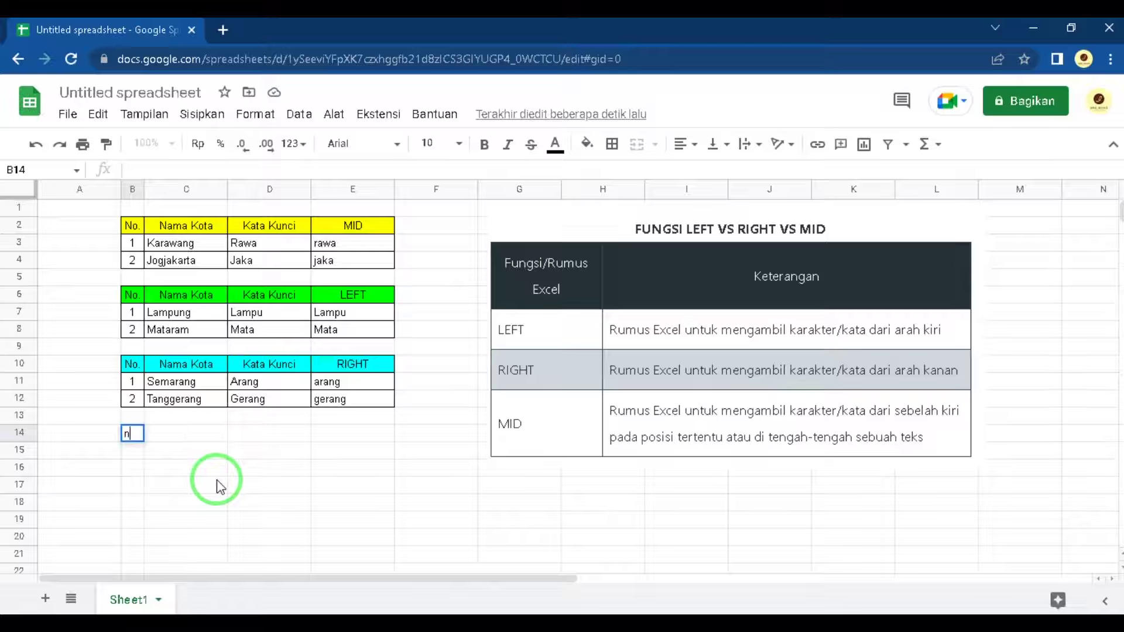
key("BackSpace")
type("n")
key("BackSpace")
type("No.")
key("Tab")
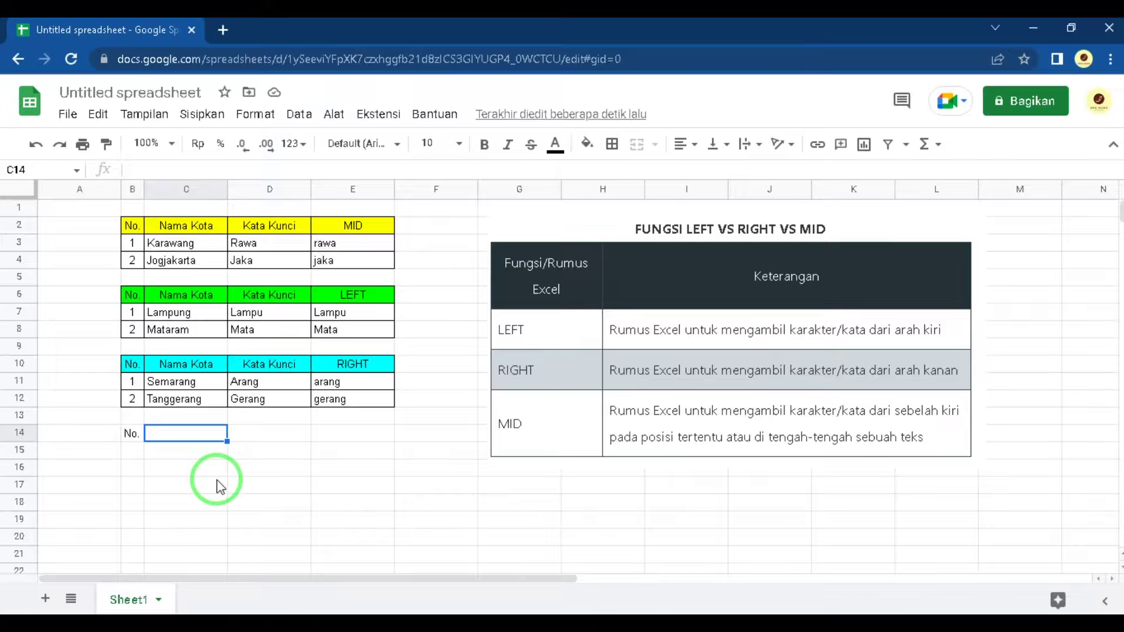
- Add the column headers "Kata", "Carilah Kata" and "Fungsi/Rumus" in cells C14, D14 and E14
type("Kata")
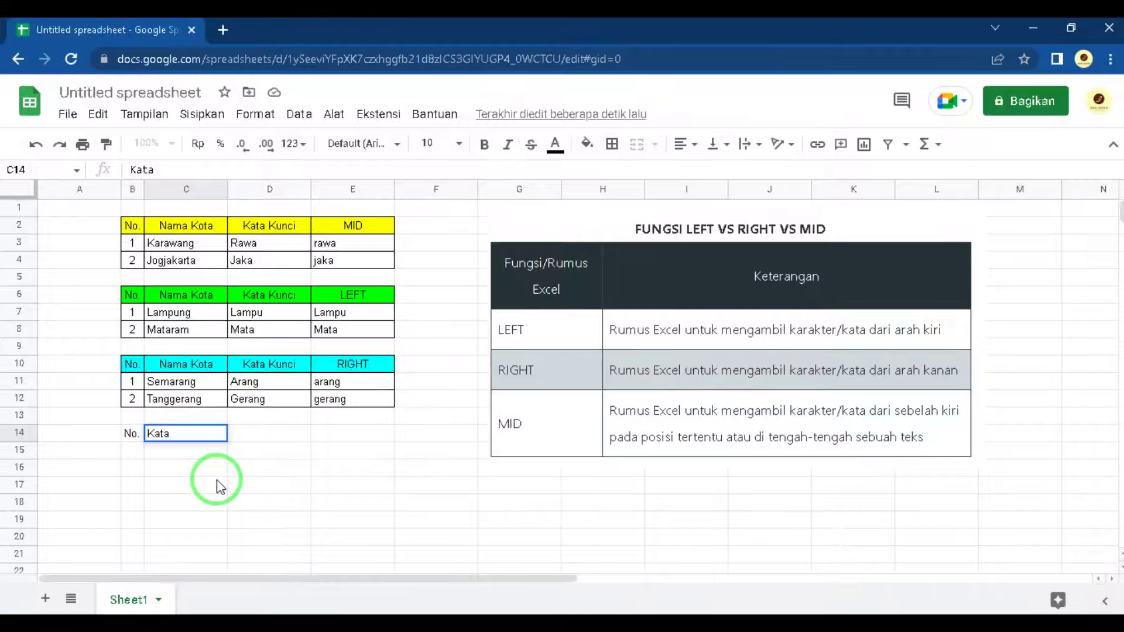
key("Tab")
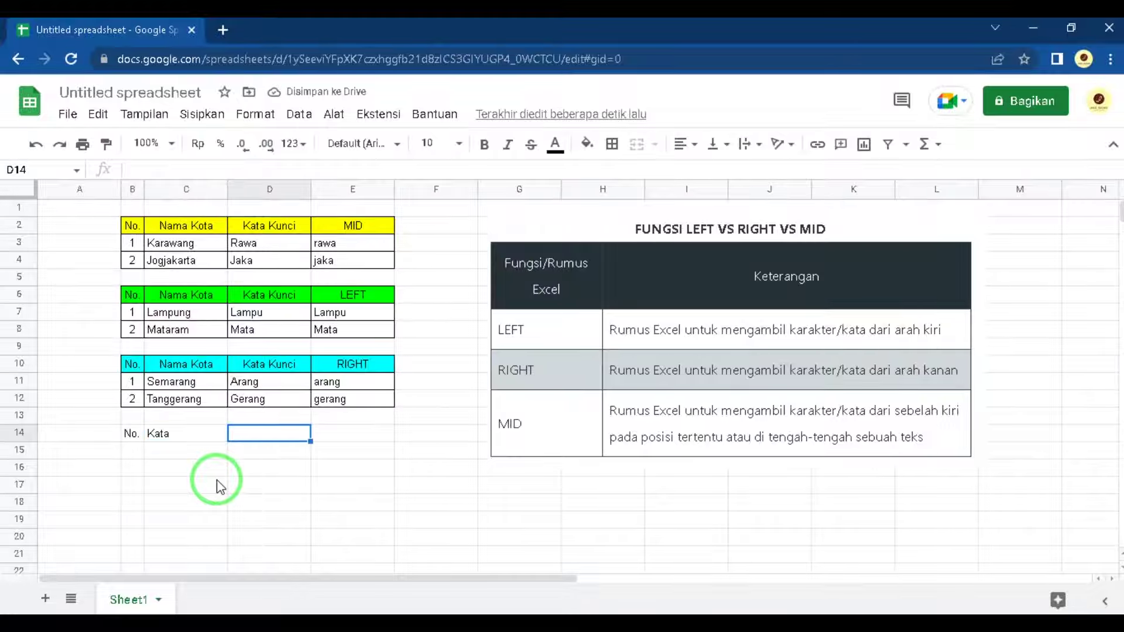
type("Carliha")
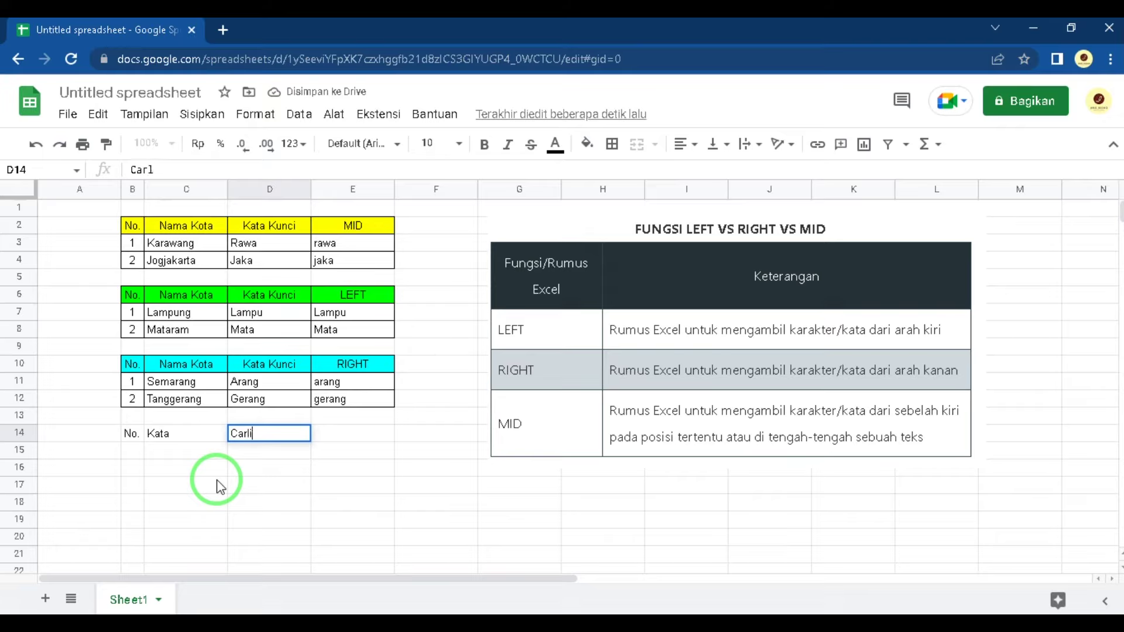
key("BackSpace")
key("BackSpace")
key("BackSpace")
key("BackSpace")
type("ilah Kata")
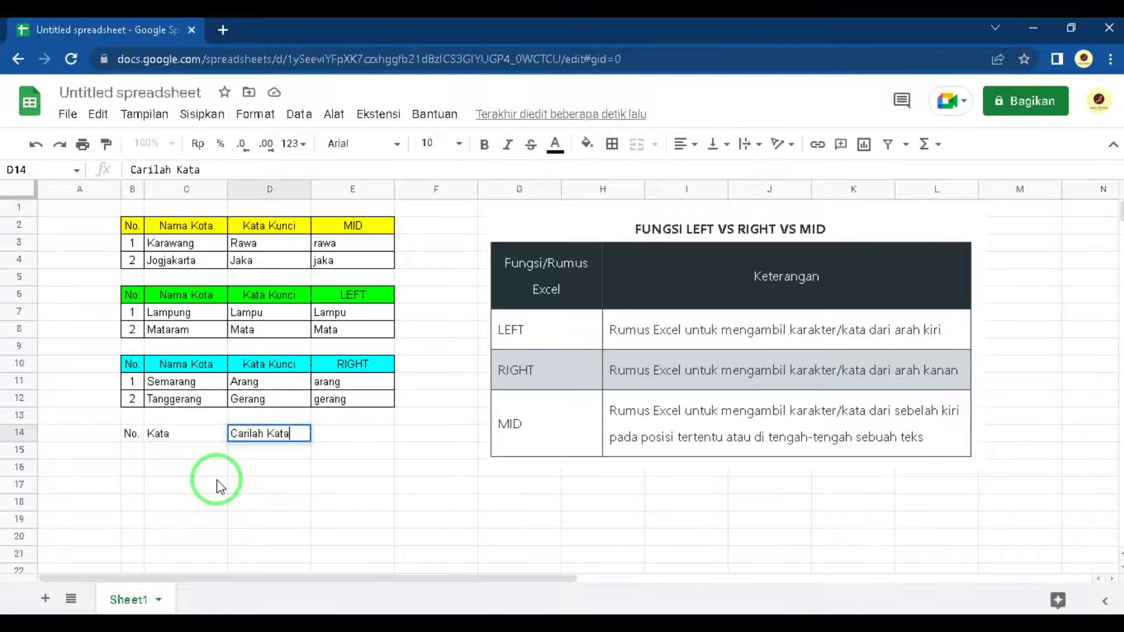
key("Tab")
type("Fungsi")
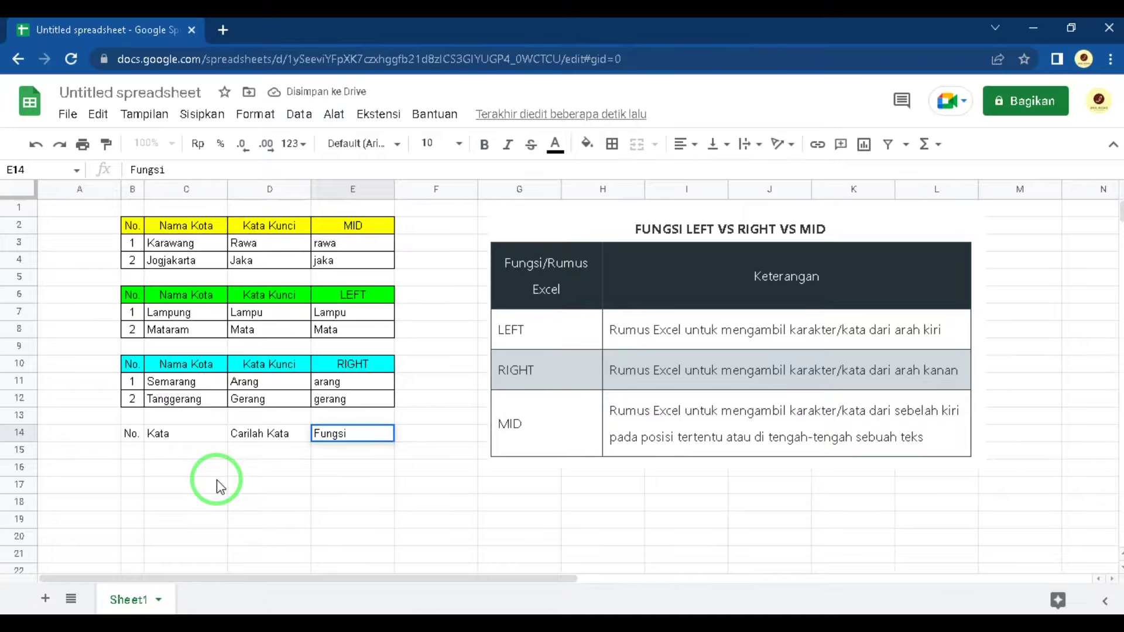
type("/Rumus")
key("Return")
- Enter the first table row with number 1 in B15 and the word INDONESIA in C15
key("Left")
type("1")
key("Tab")
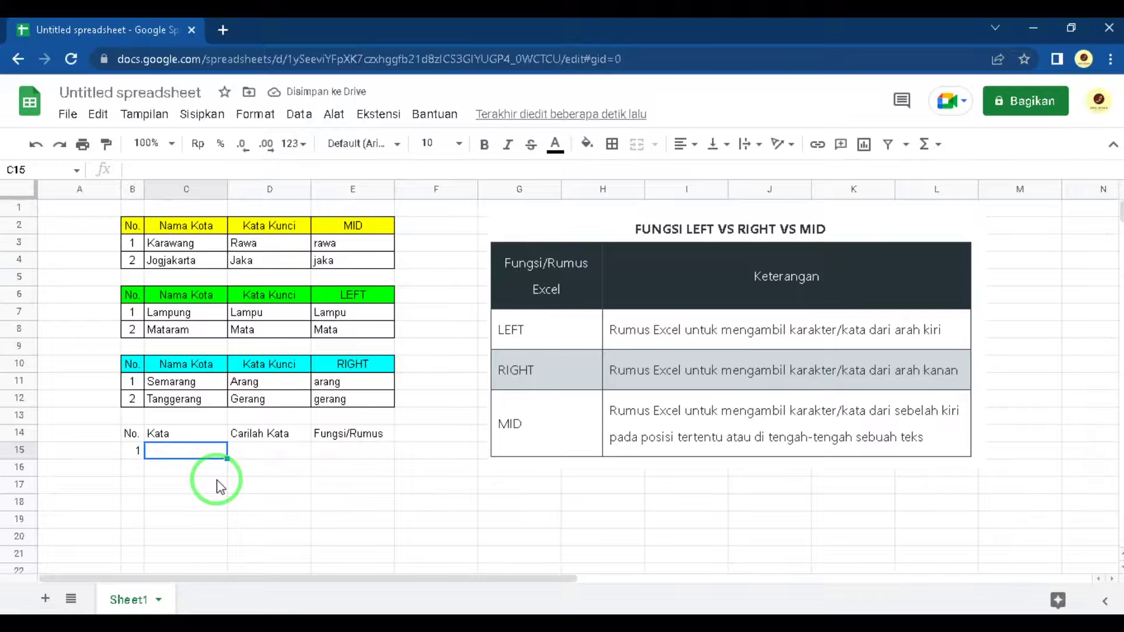
type("INDO")
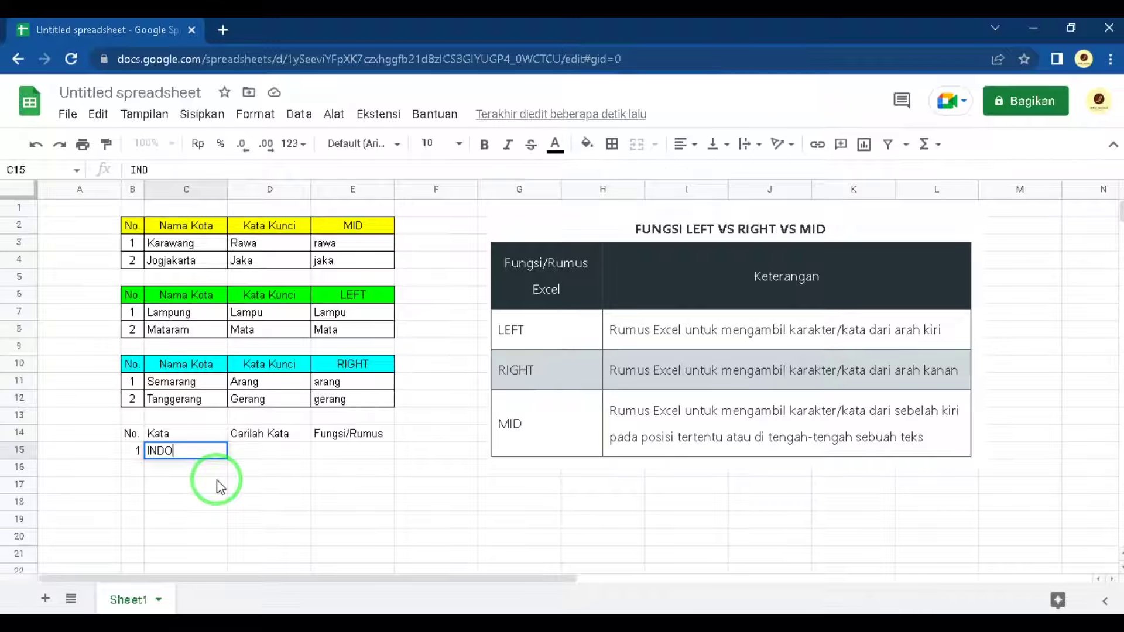
type("NESIA")
key("Return")
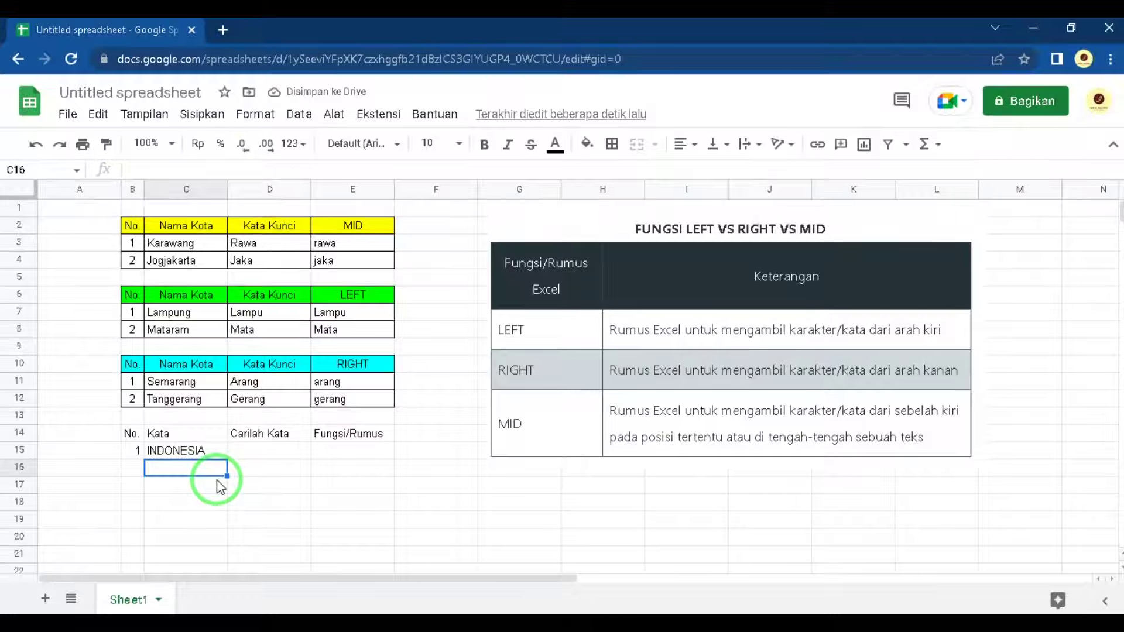
- Add AMERIKA in C16 and RUSIA in C17 to the Kata column
type("AM")
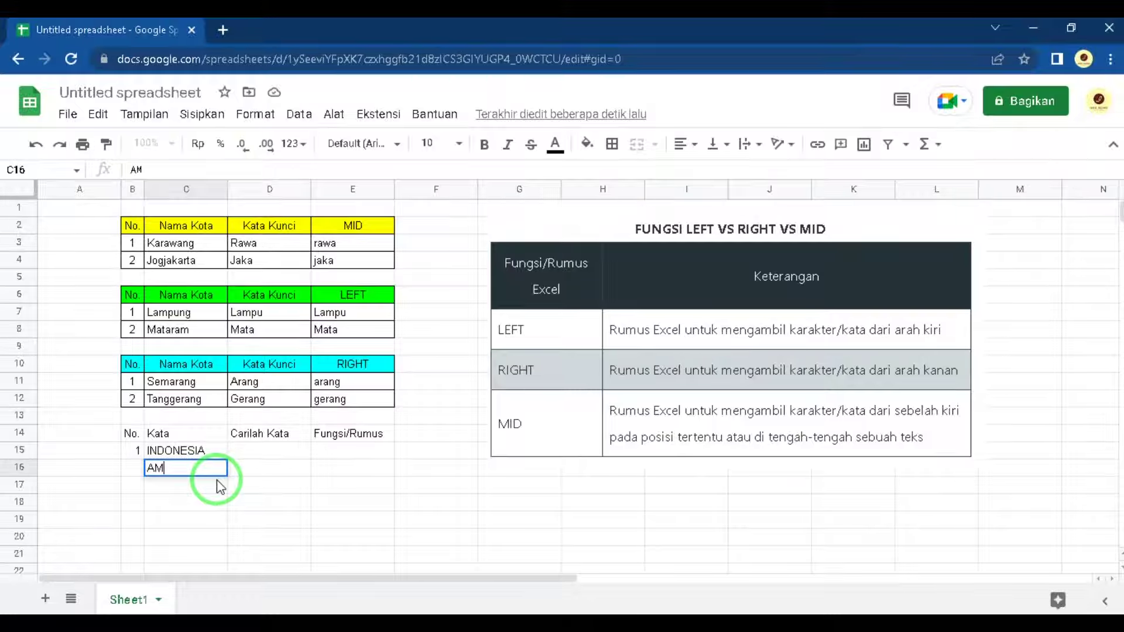
type("ERIKA")
key("Return")
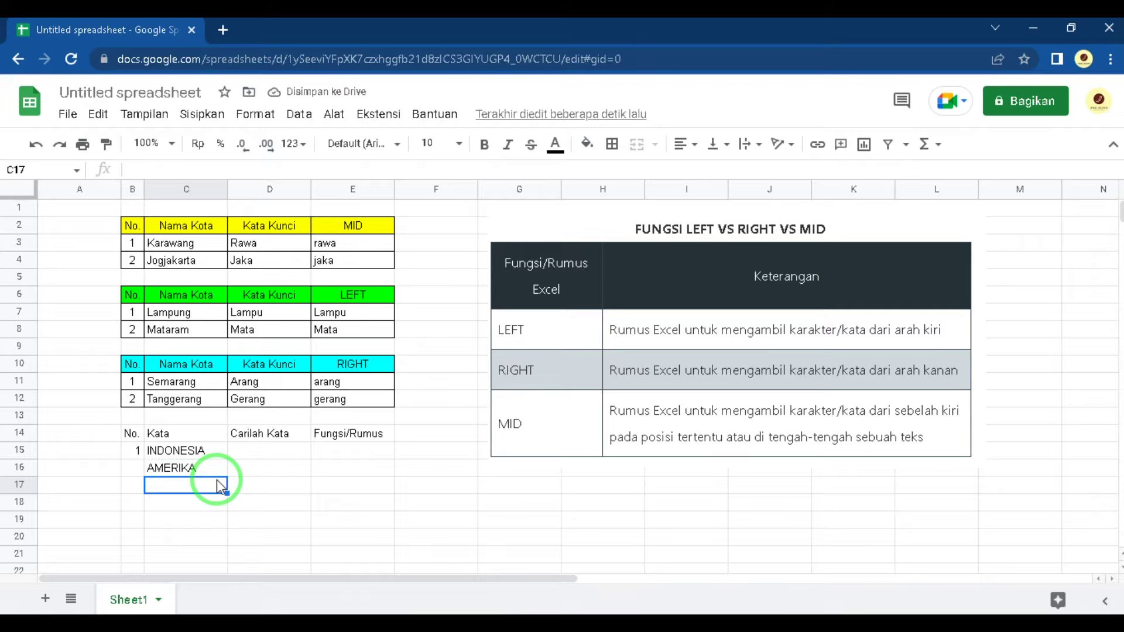
type("RUSIA")
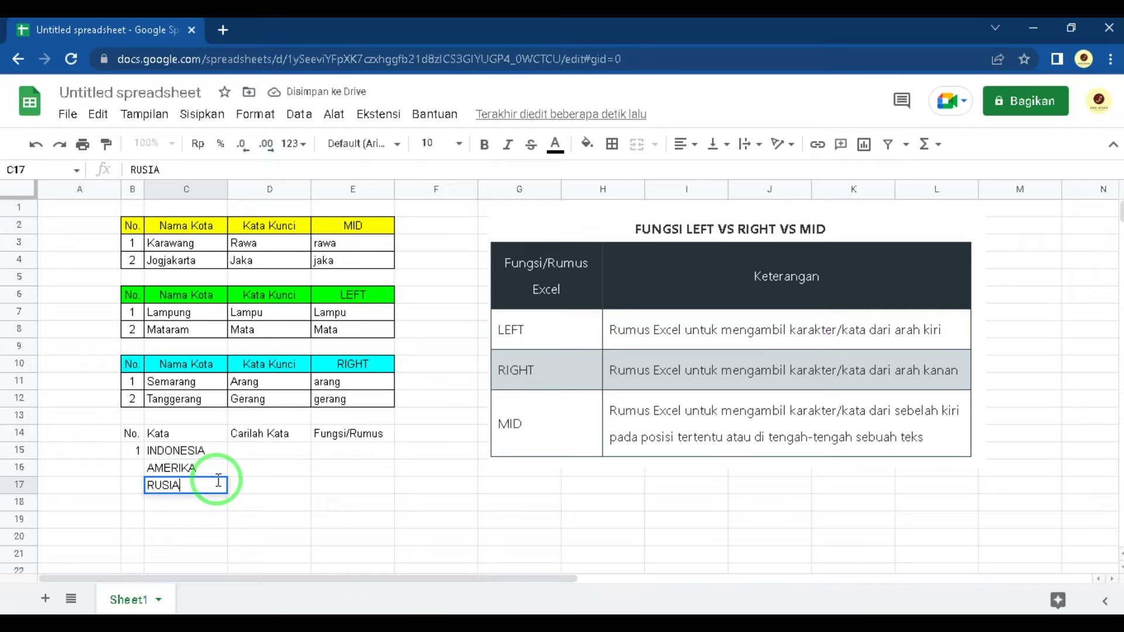
key("Return")
- Add UKRAINA in C18 of the Kata column
type("UKR")
type("IA")
type("N")
key("BackSpace")
key("BackSpace")
key("BackSpace")
type("AINA")
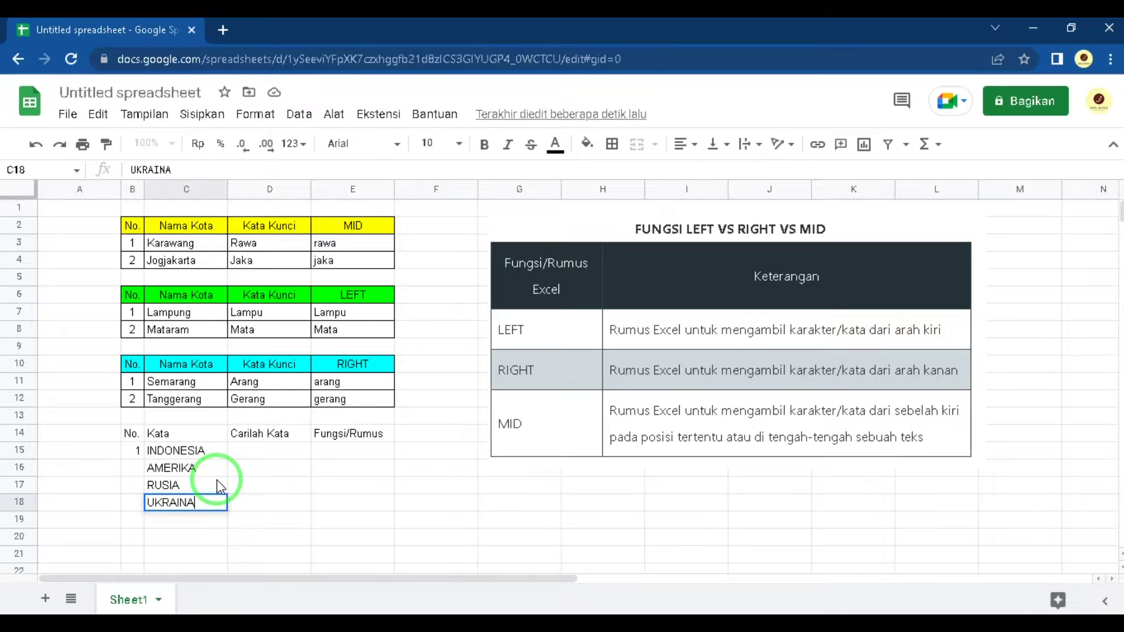
key("Return")
- Enter SPANYOL in uppercase in C19 of the Kata column
type("Spany")
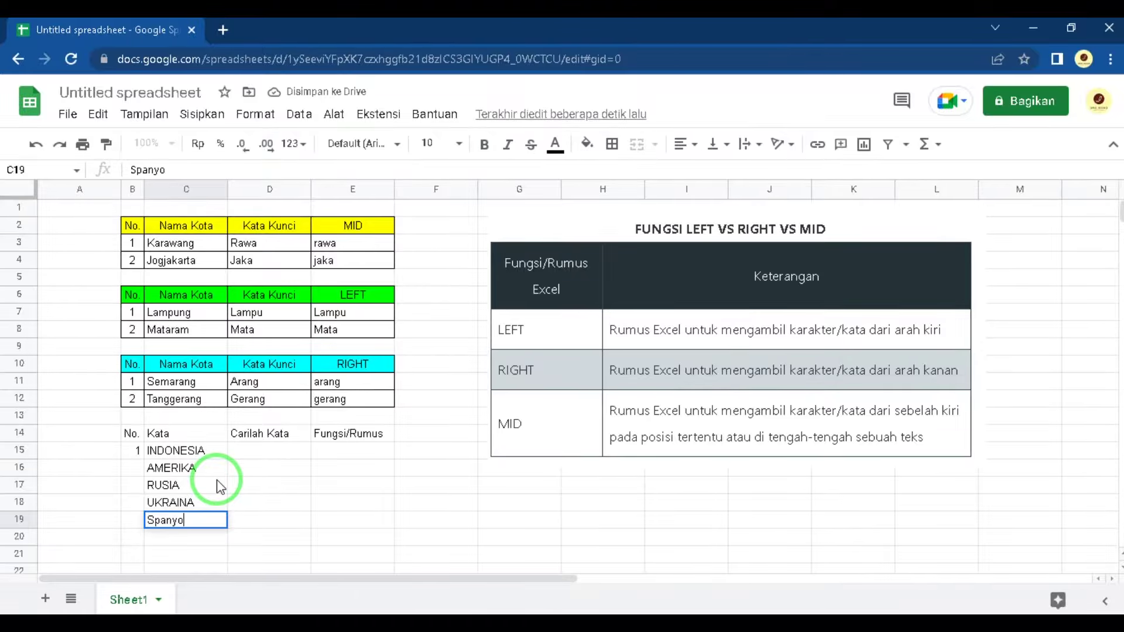
type("o")
key("BackSpace")
key("BackSpace")
key("BackSpace")
key("BackSpace")
key("BackSpace")
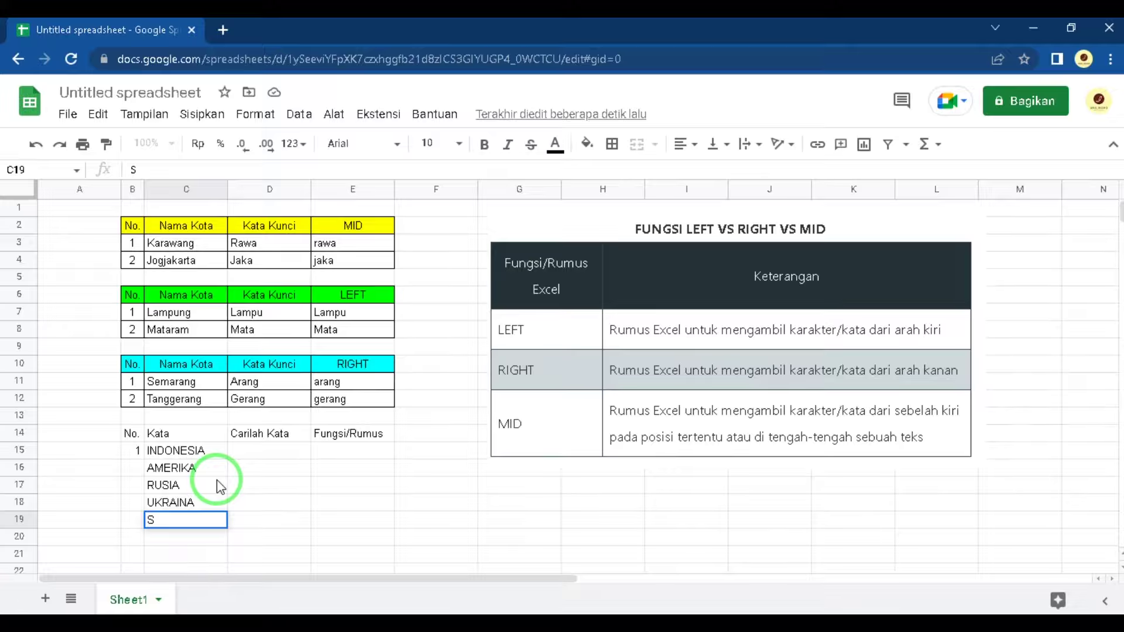
type("PANYOL")
key("Return")
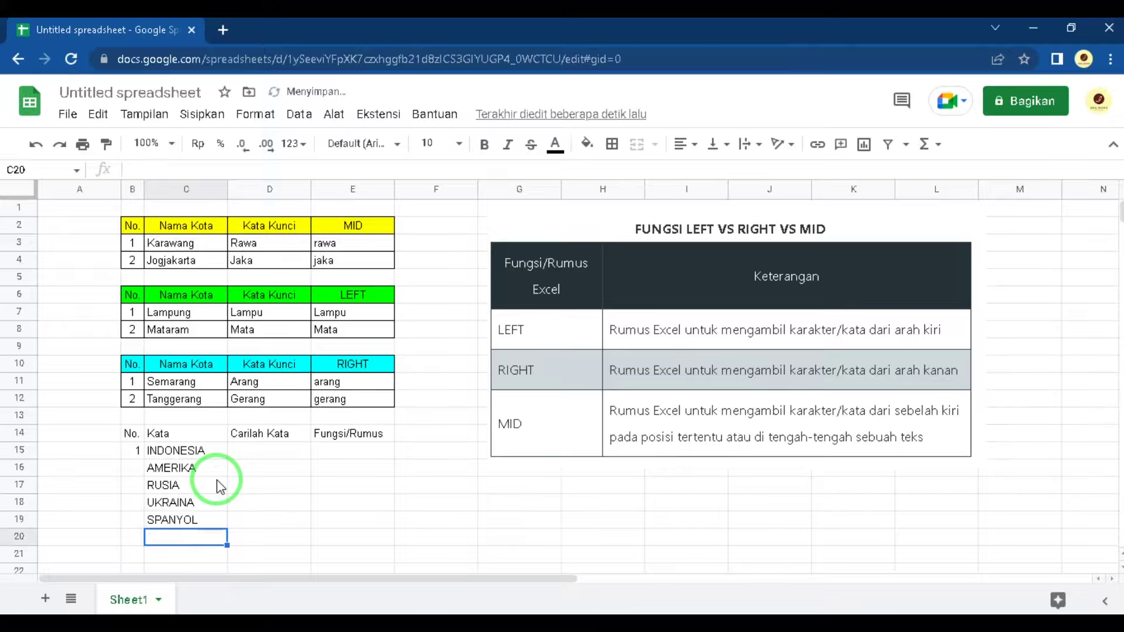
- Add ITALIA in C20 and INGGRIS in C21 to the Kata column
type("ITALIA")
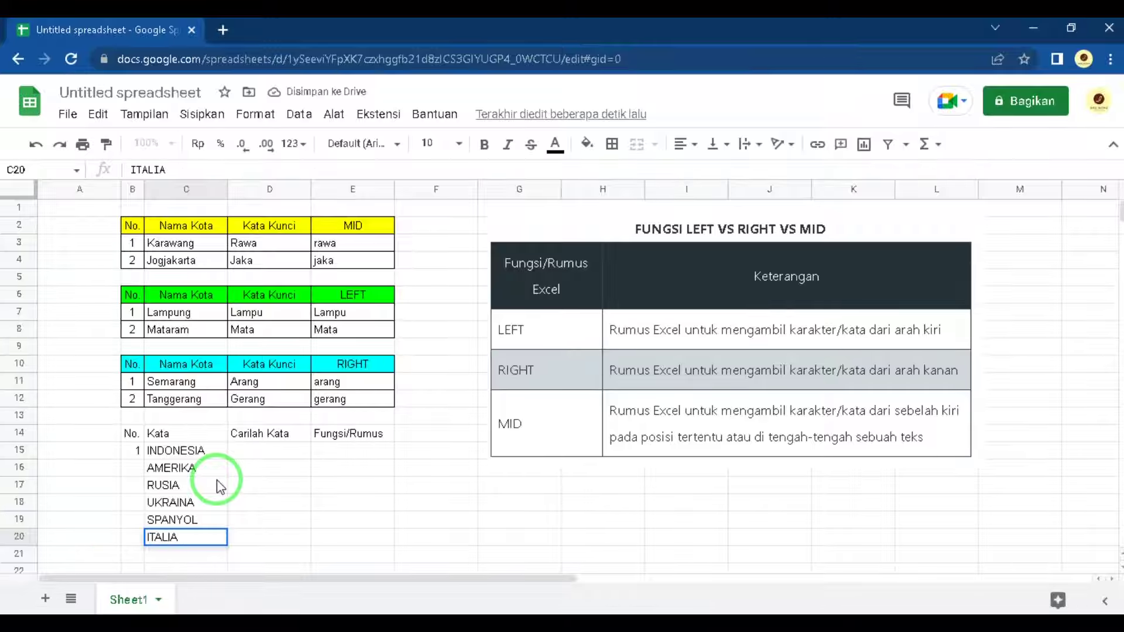
key("Return")
type("I")
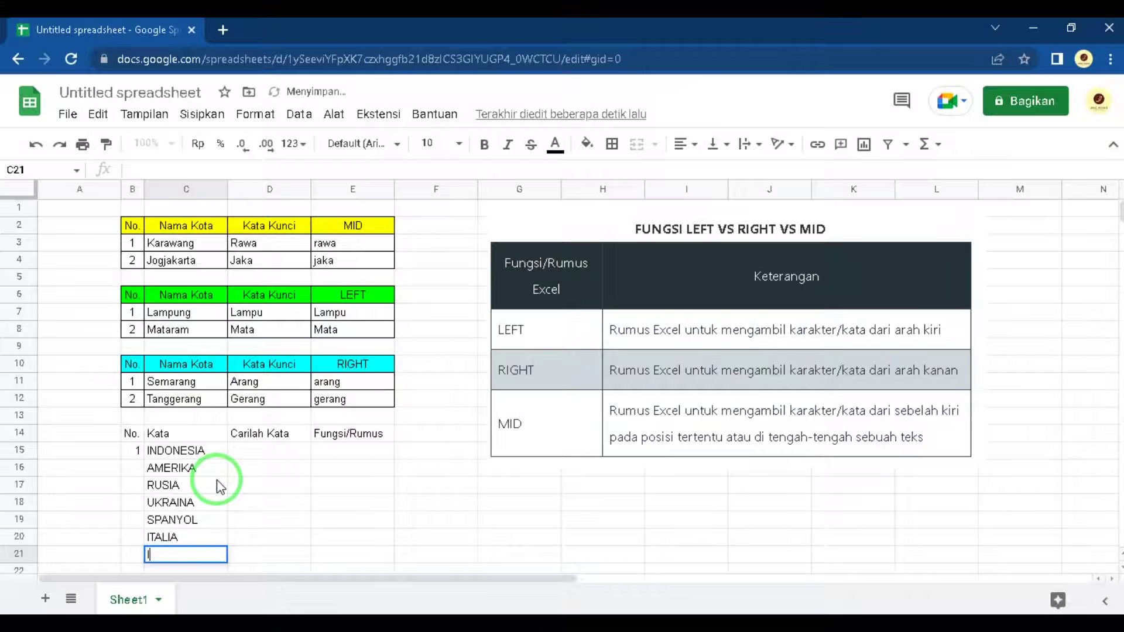
type("NGGRIS")
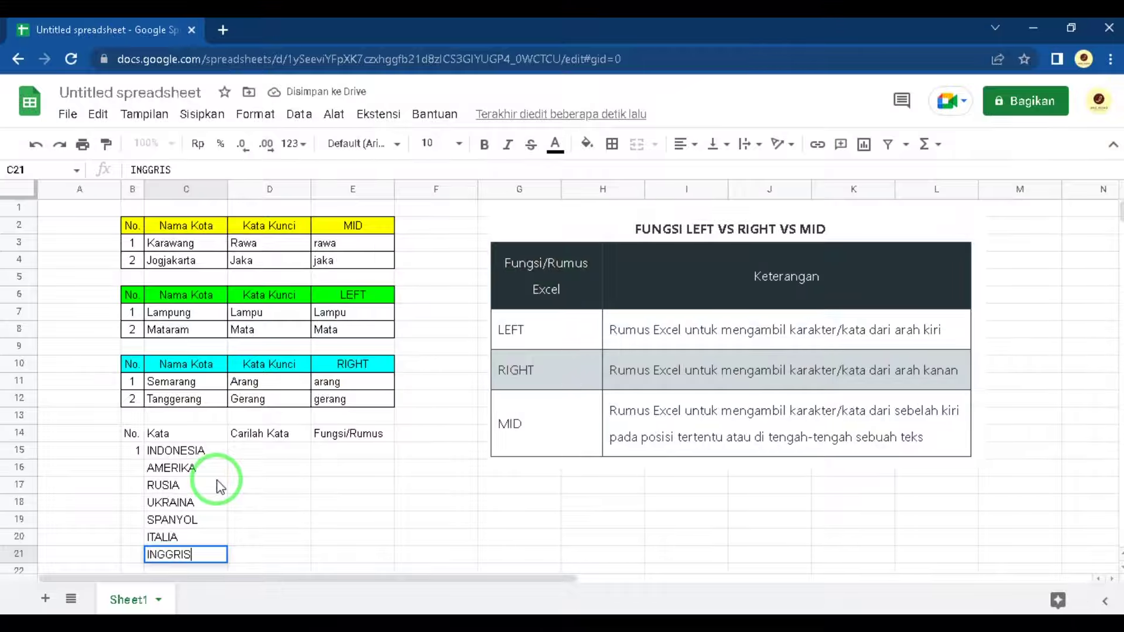
key("Return")
- Number the remaining table rows 2 through 7 in cells B16 to B21
key("Left")
key("Up")
key("Up")
key("Up")
key("Up")
key("Up")
key("Up")
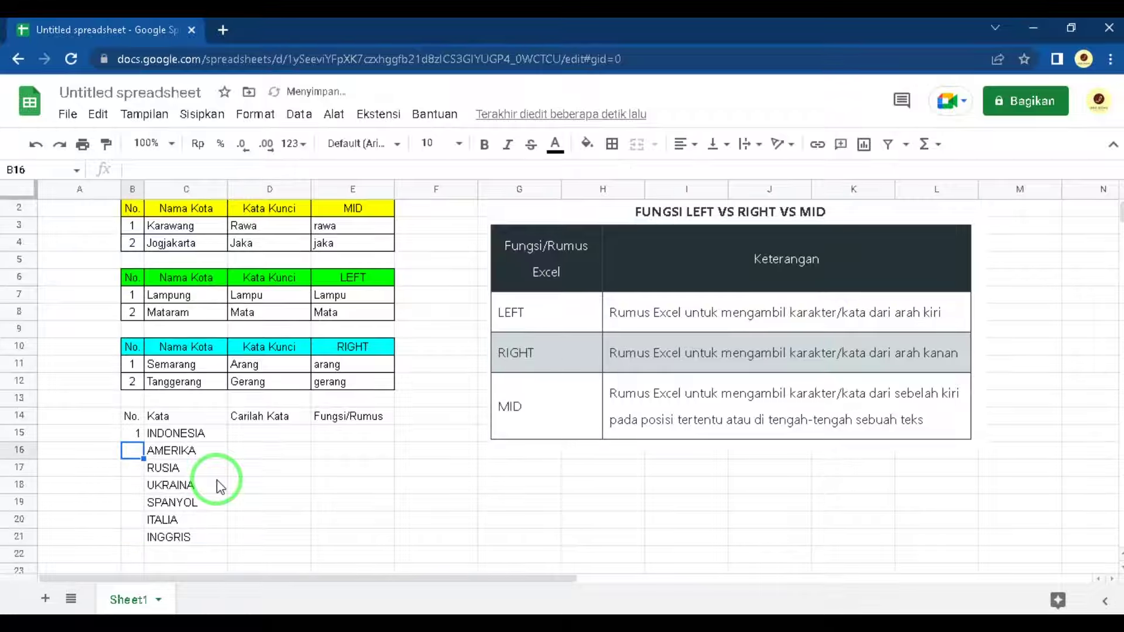
type("2")
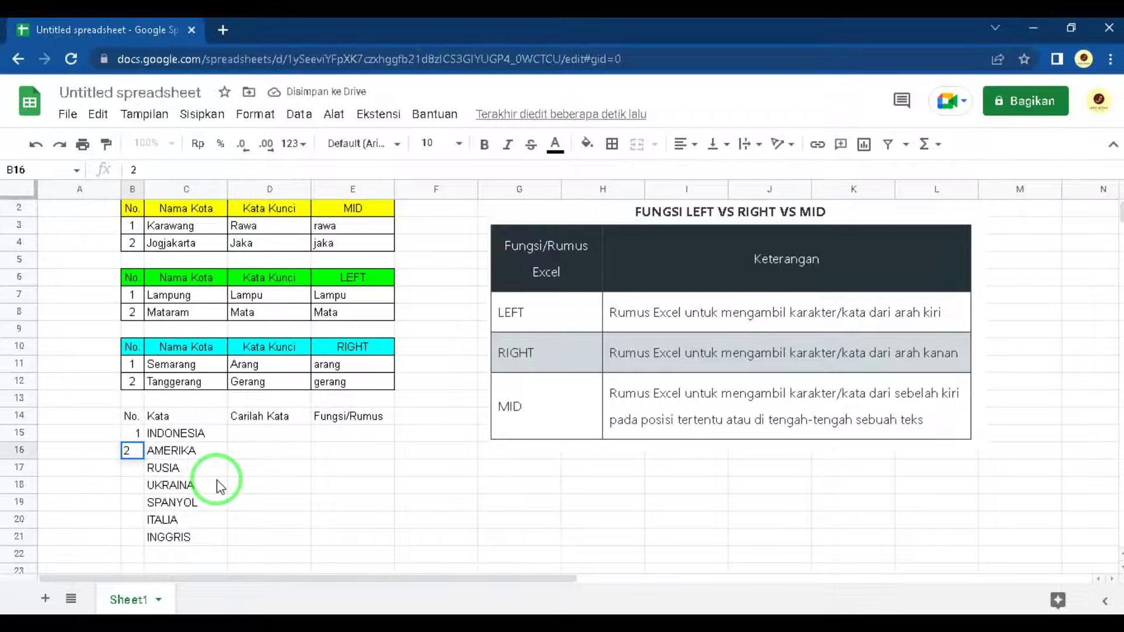
key("Return")
type("3")
key("Return")
type("4")
key("Return")
type("5")
key("Return")
type("6")
key("Return")
type("7")
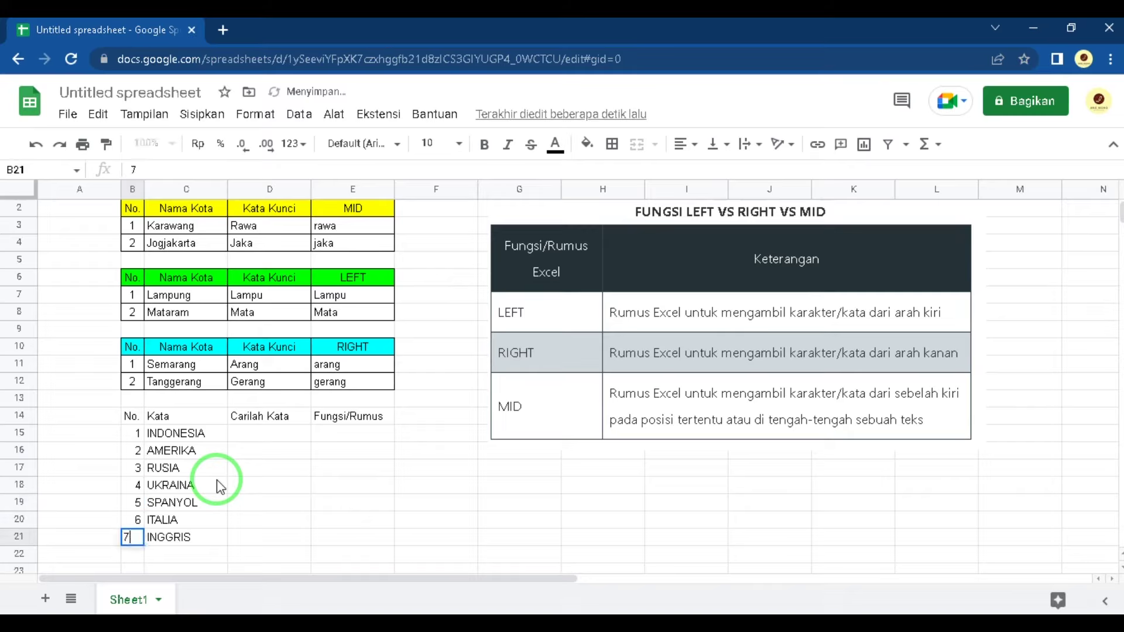
key("Return")
- Fill the Carilah Kata column with DONE in D15, ERIK in D16 and USIA in D17
key("Right")
key("Right")
key("Up")
key("Up")
key("Up")
key("Up")
key("Up")
key("Up")
key("Up")
key("Left")
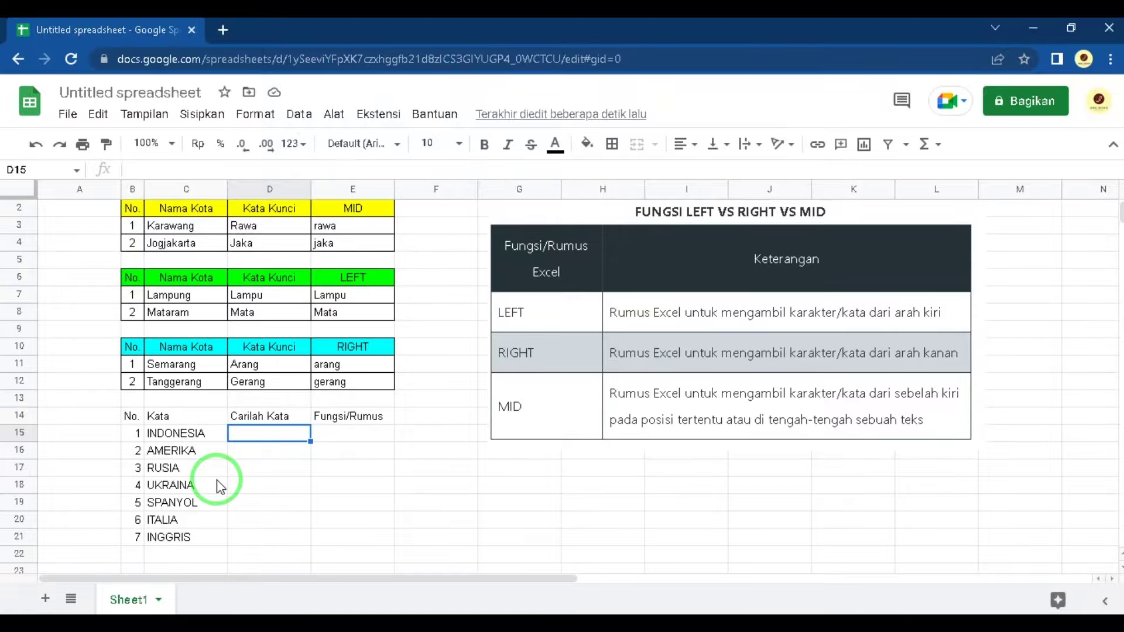
type("DONE")
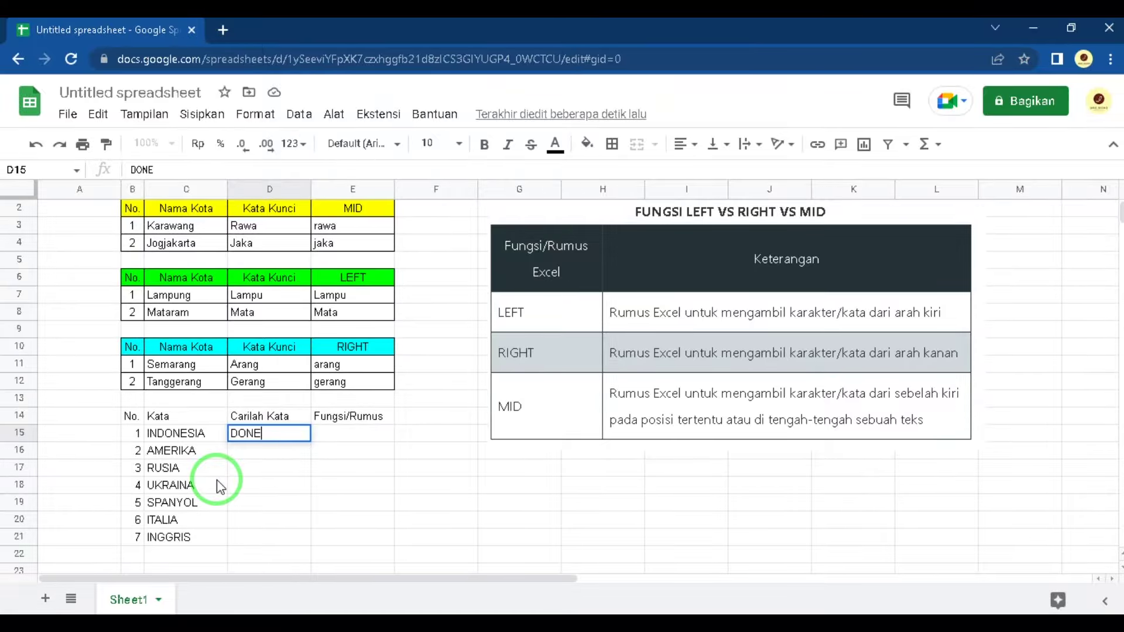
key("Return")
type("ERIK")
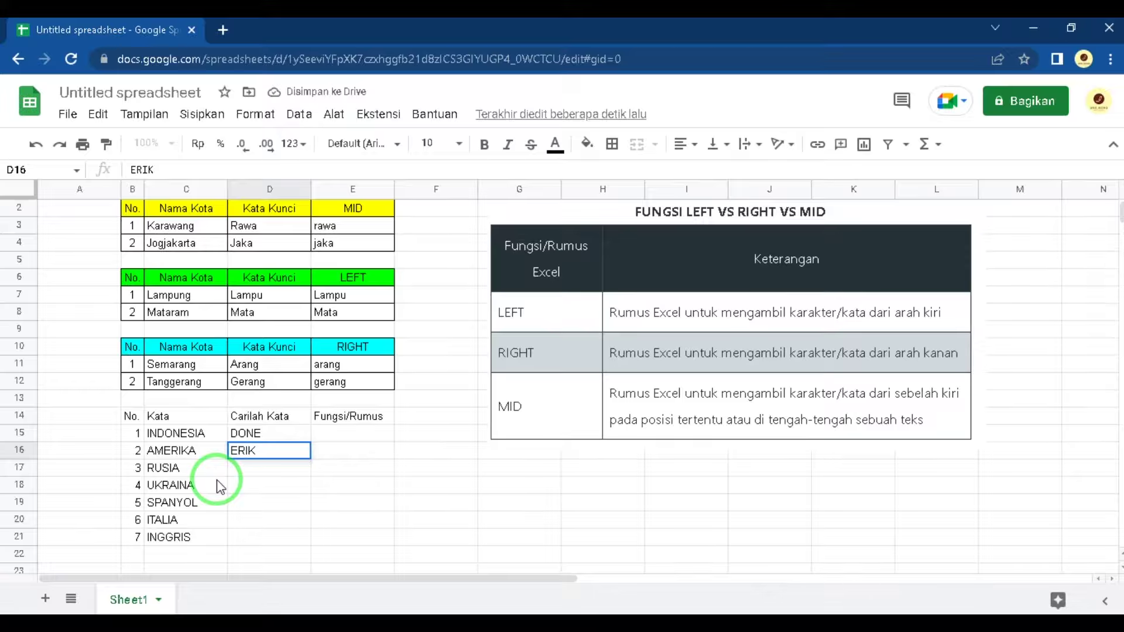
key("Return")
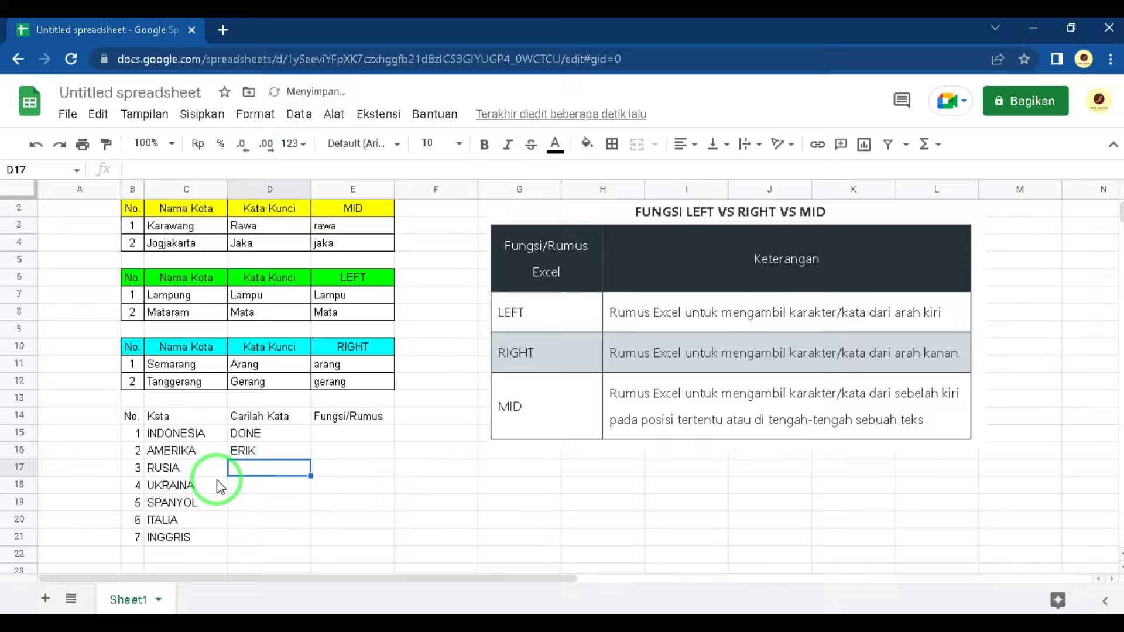
type("USIA")
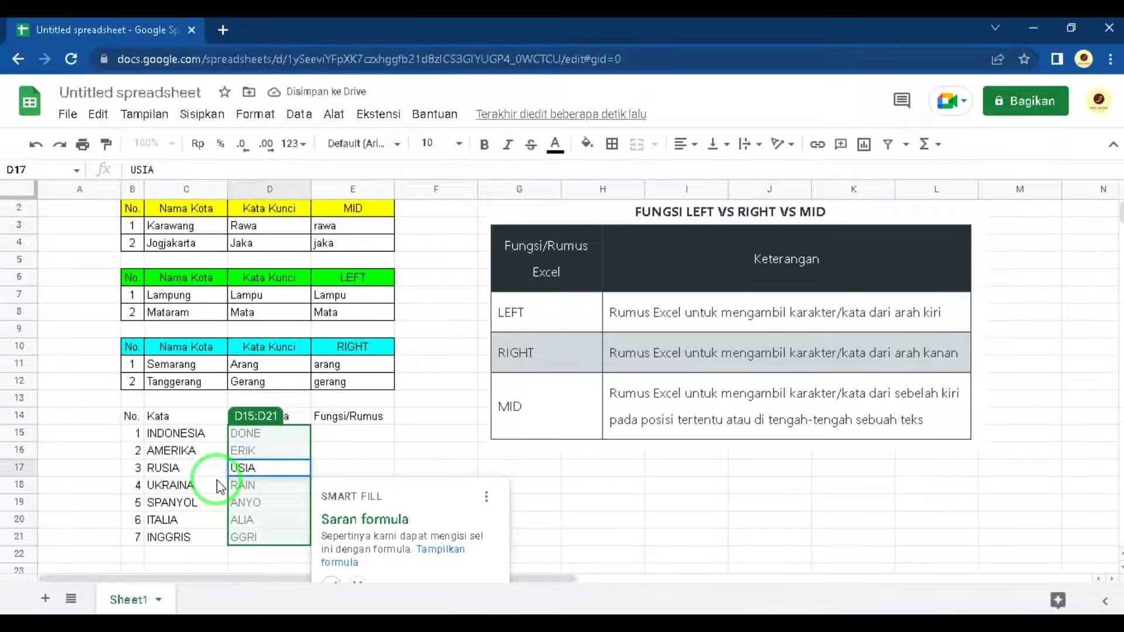
key("Return")
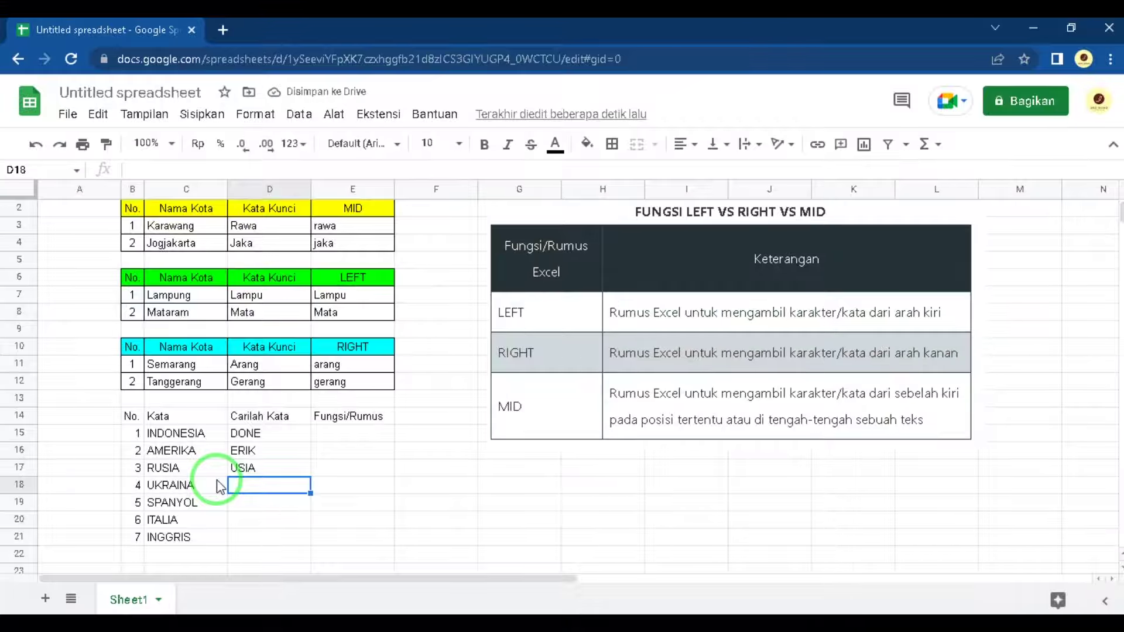
- Add RAINA in D18 and PANY in D19 to the Carilah Kata column
type("RAINA")
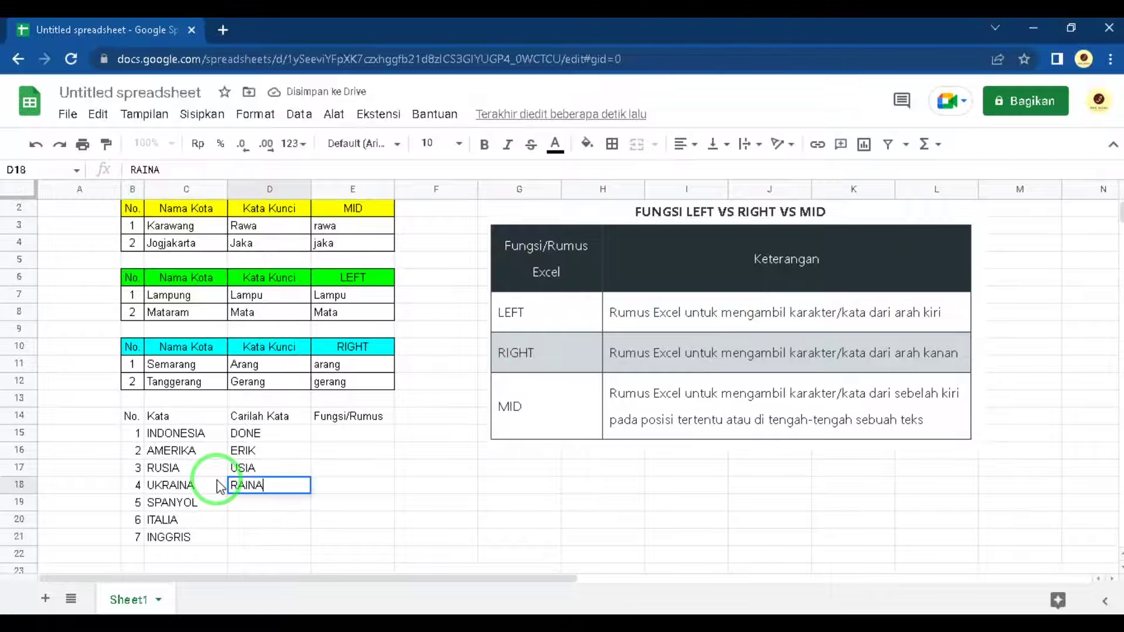
key("Return")
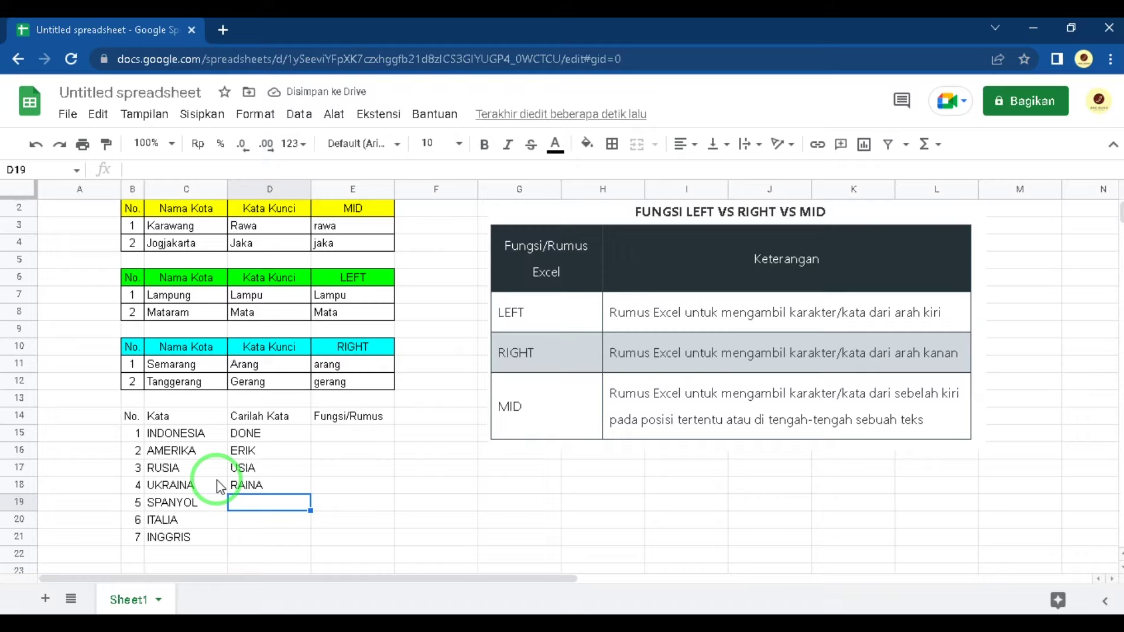
type("Y")
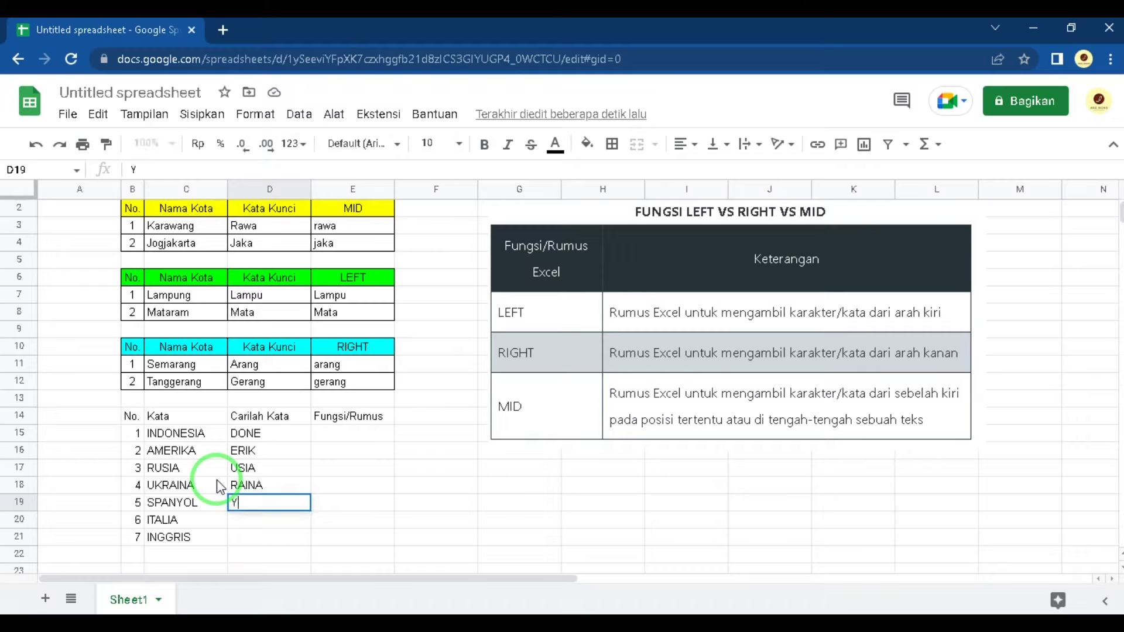
key("BackSpace")
type("PANY")
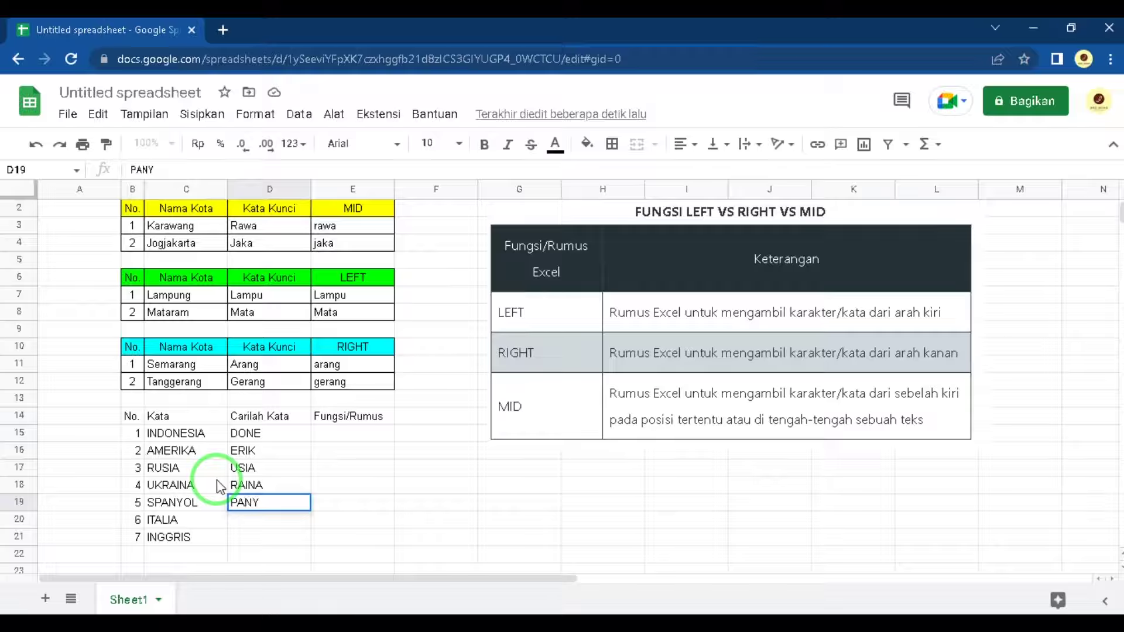
key("Return")
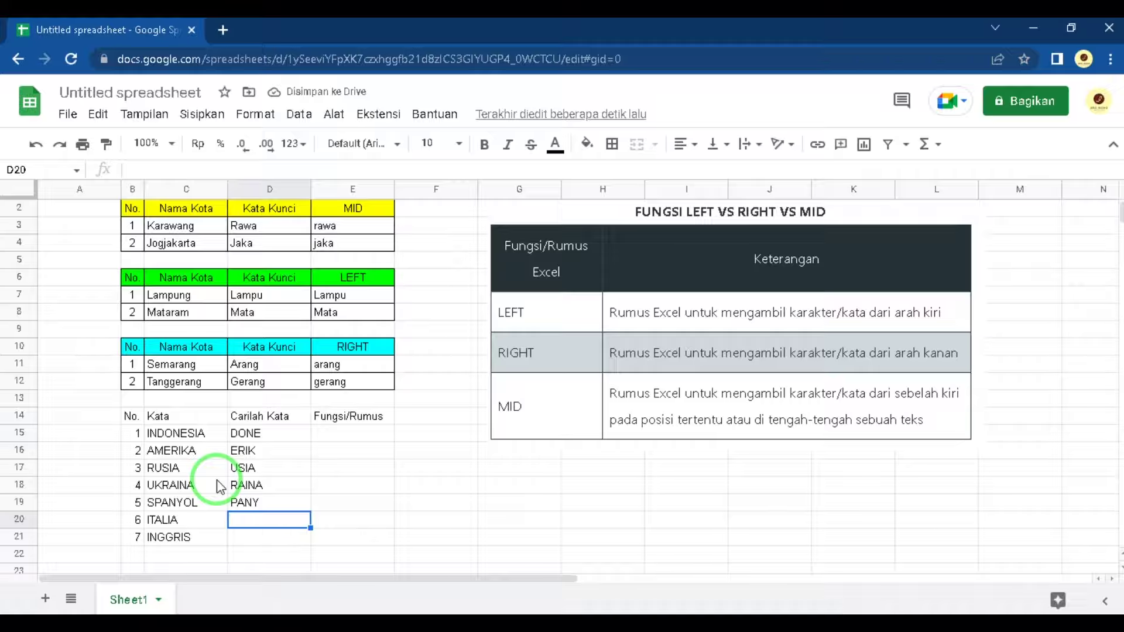
- Complete the Carilah Kata column with ALI in D20 and ING in D21
type("ALI")
key("Return")
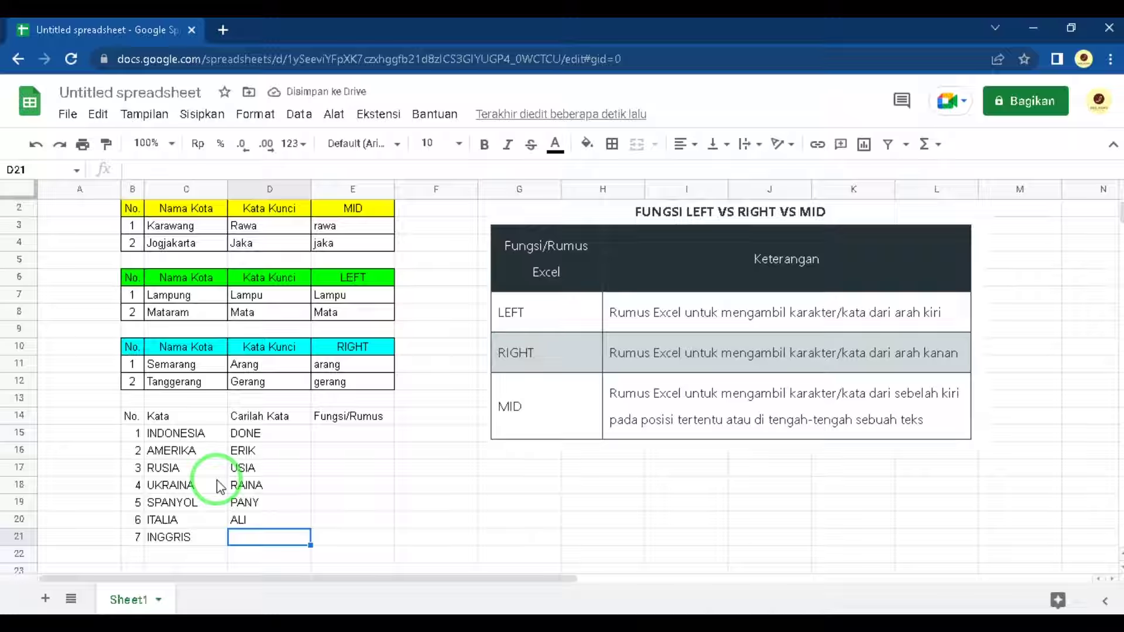
type("ANG")
key("BackSpace")
key("BackSpace")
key("BackSpace")
type("ING")
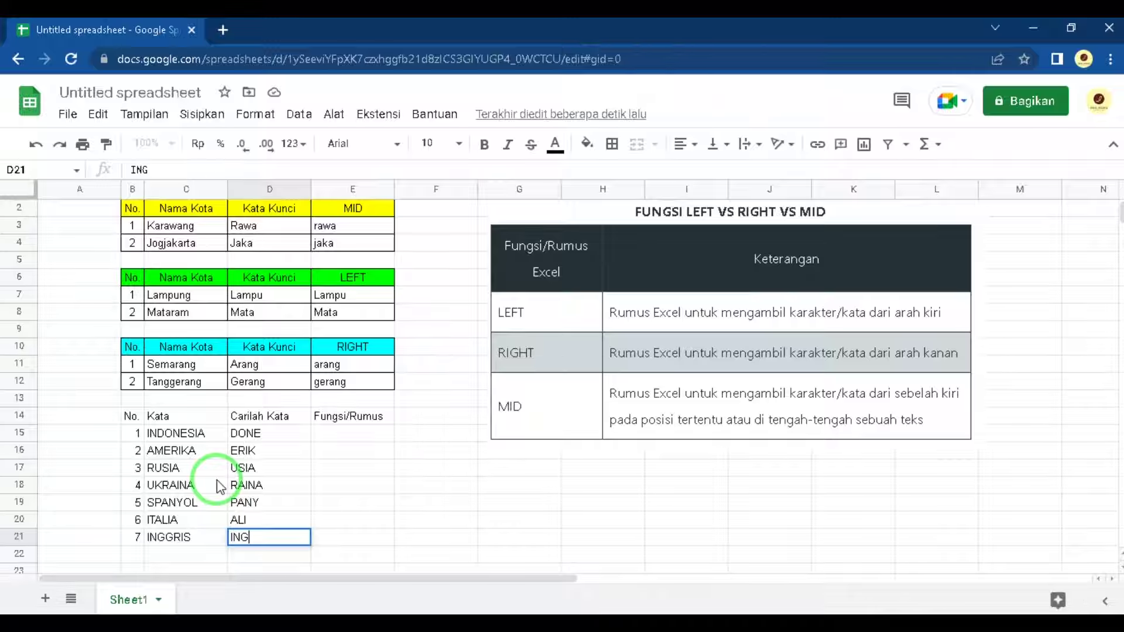
key("Return")
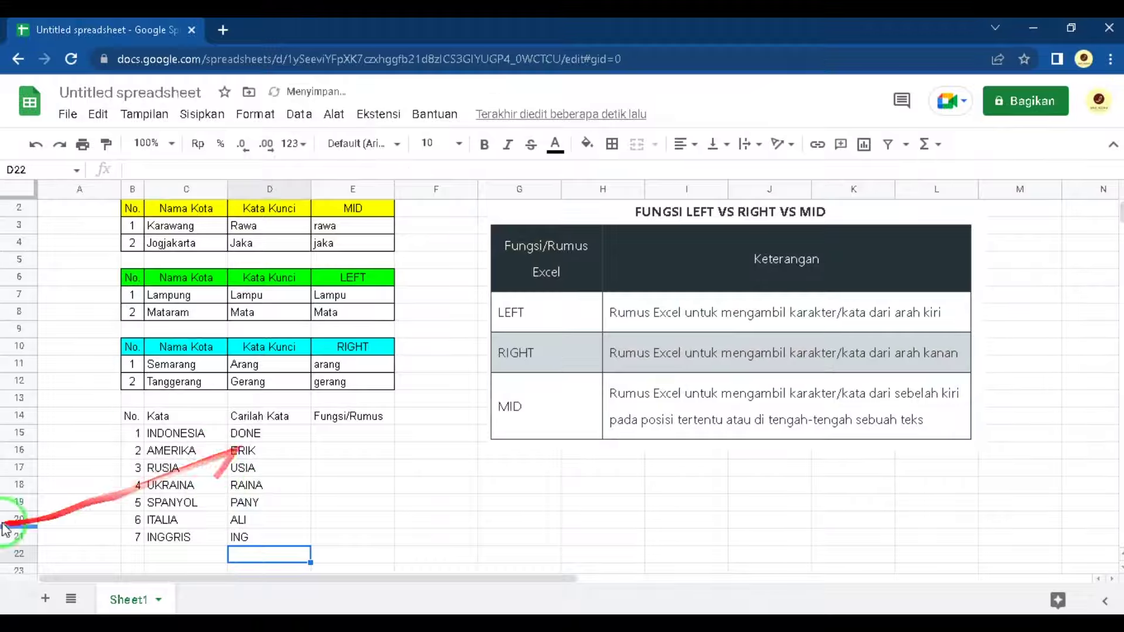
left_click(130, 415)
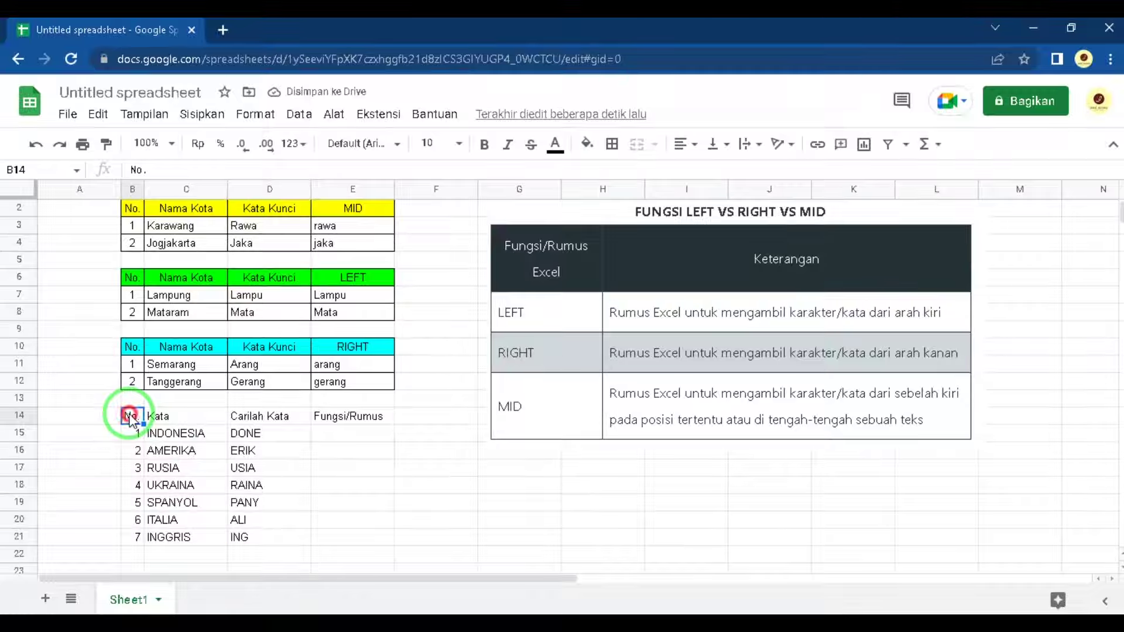
left_click(376, 532, "shift")
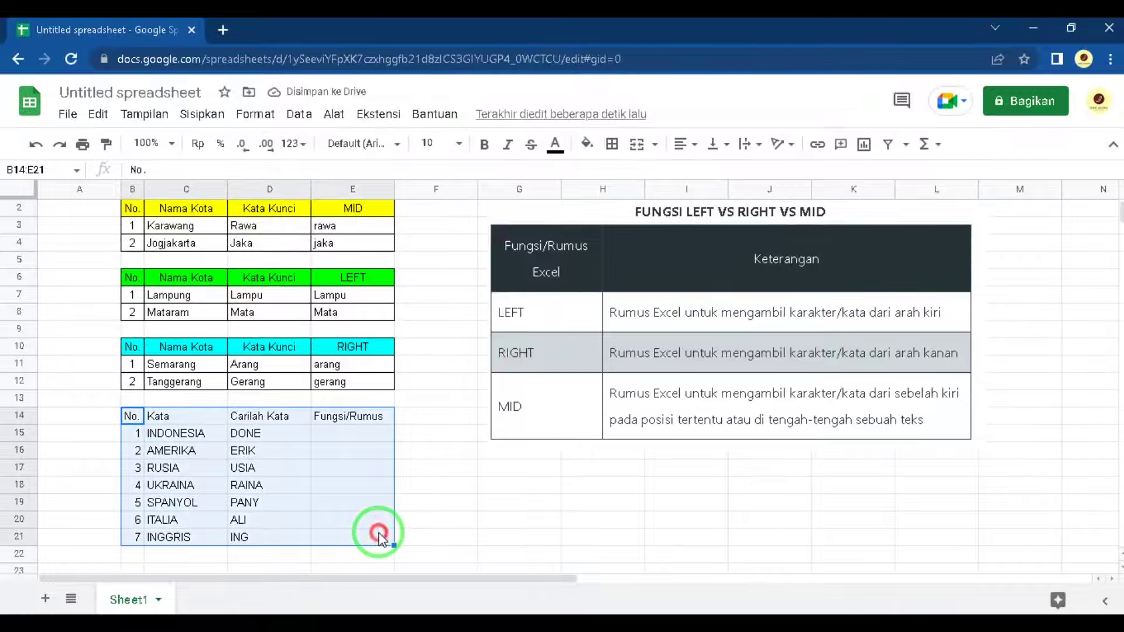
left_click(612, 144)
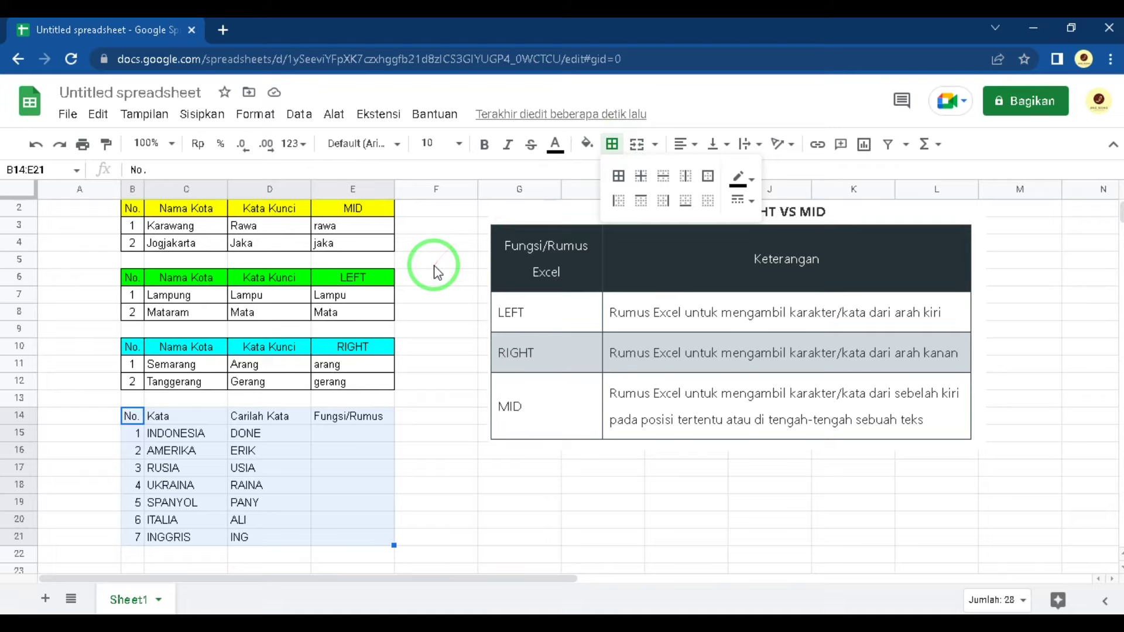
left_click(438, 314)
left_click(320, 468)
left_click_drag(133, 416, 136, 401)
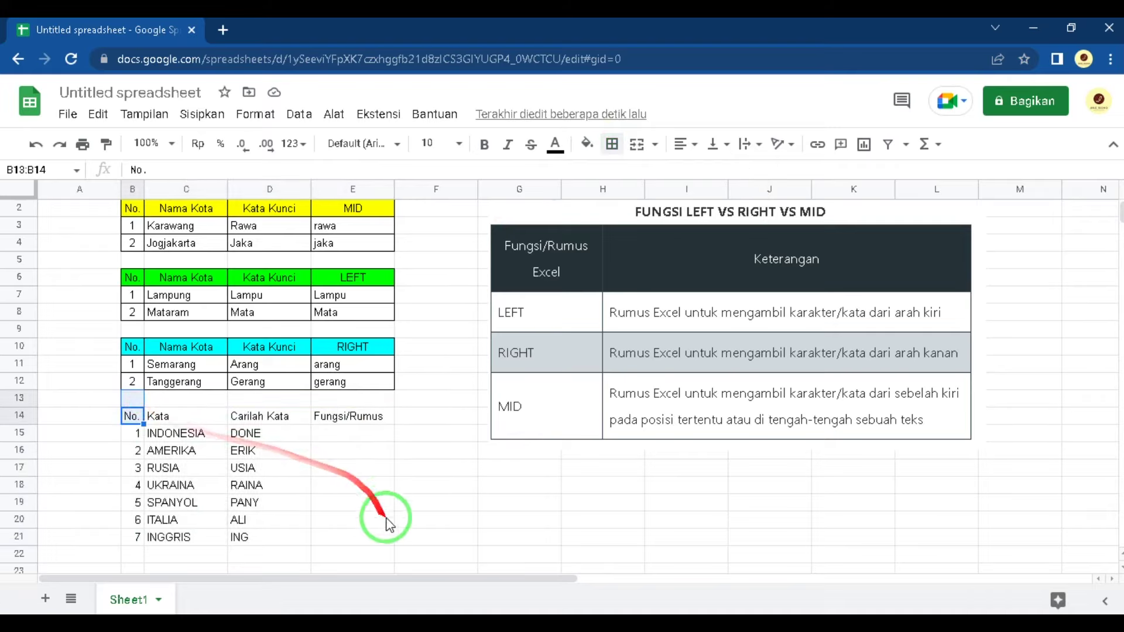
- Apply all borders to the practice table range B14:E21
left_click_drag(379, 548, 378, 547)
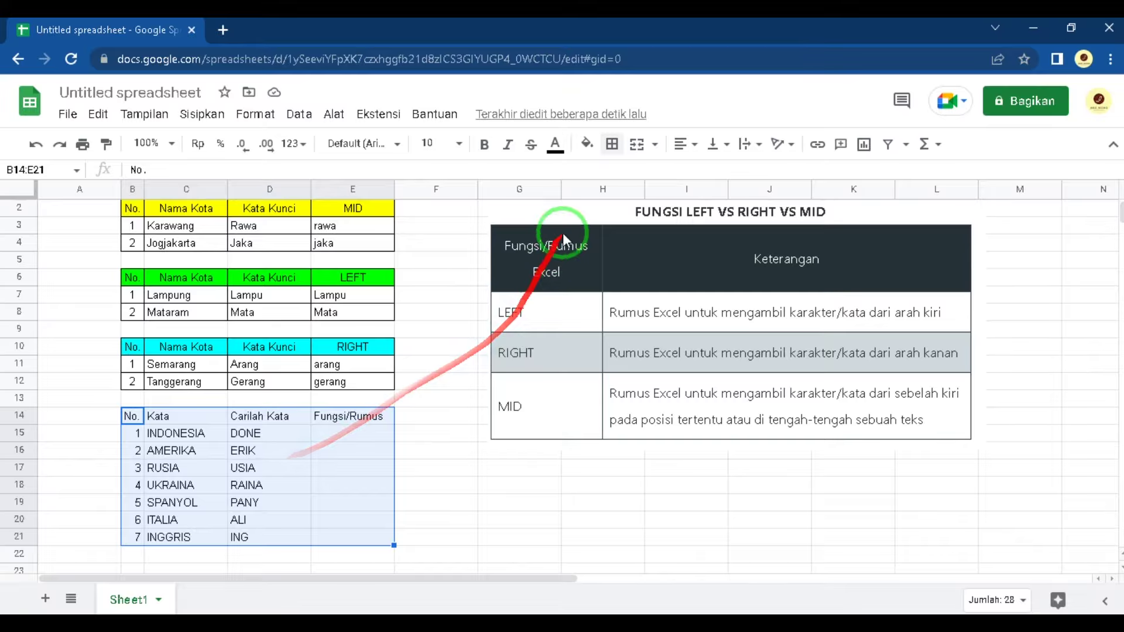
left_click(615, 147)
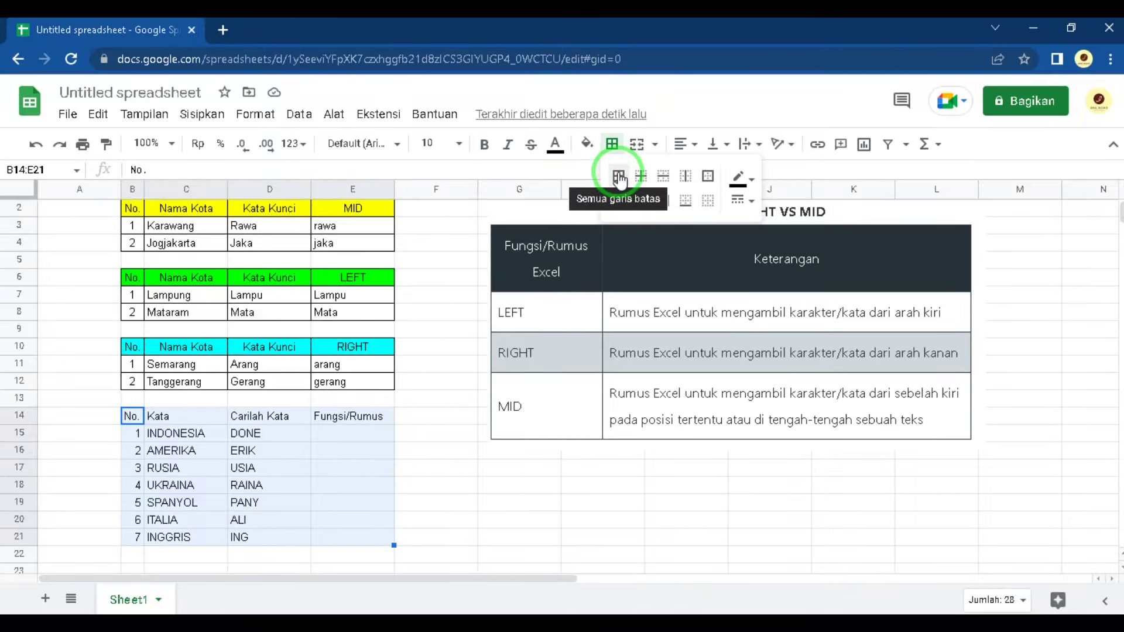
left_click(619, 178)
left_click(278, 468)
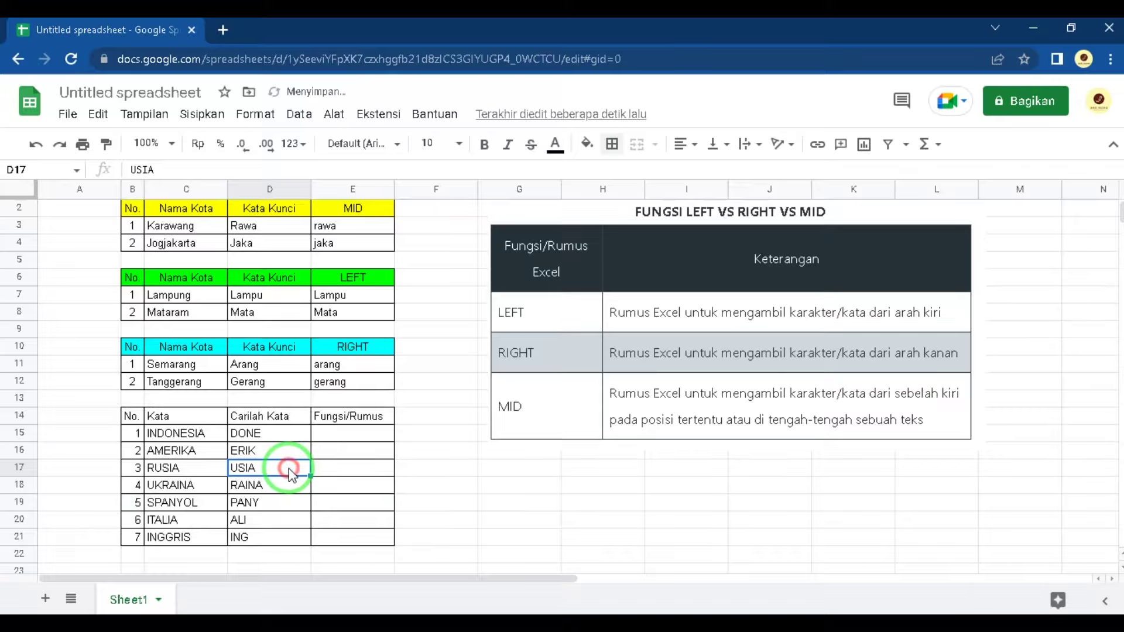
- Center the contents of the No. column, cells B14 to B21, horizontally
left_click_drag(130, 420, 136, 542)
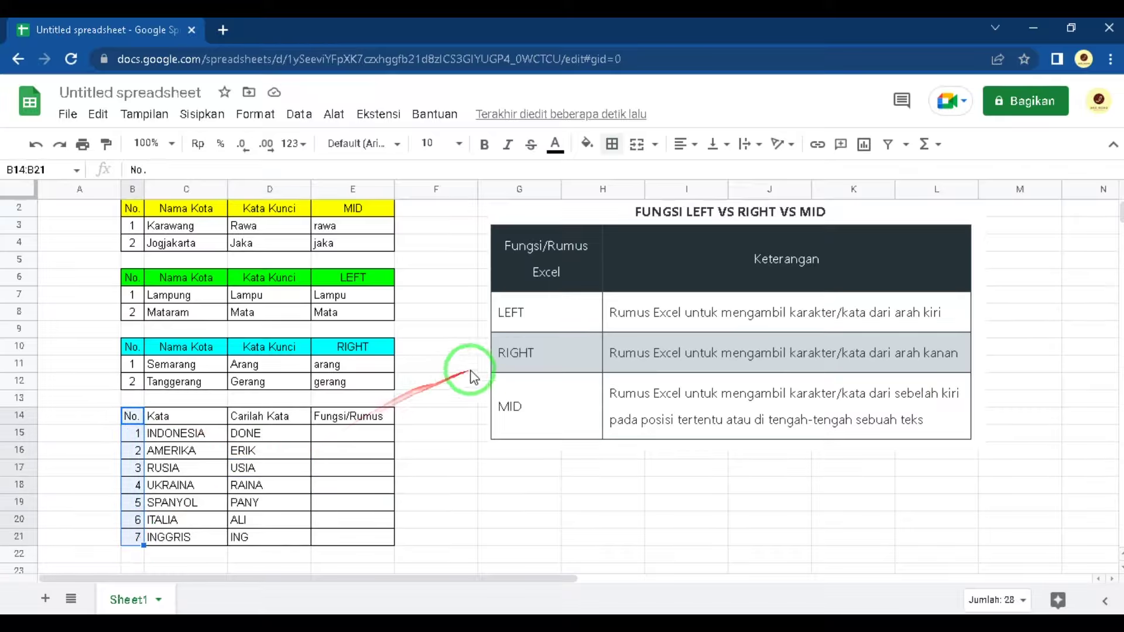
left_click(693, 151)
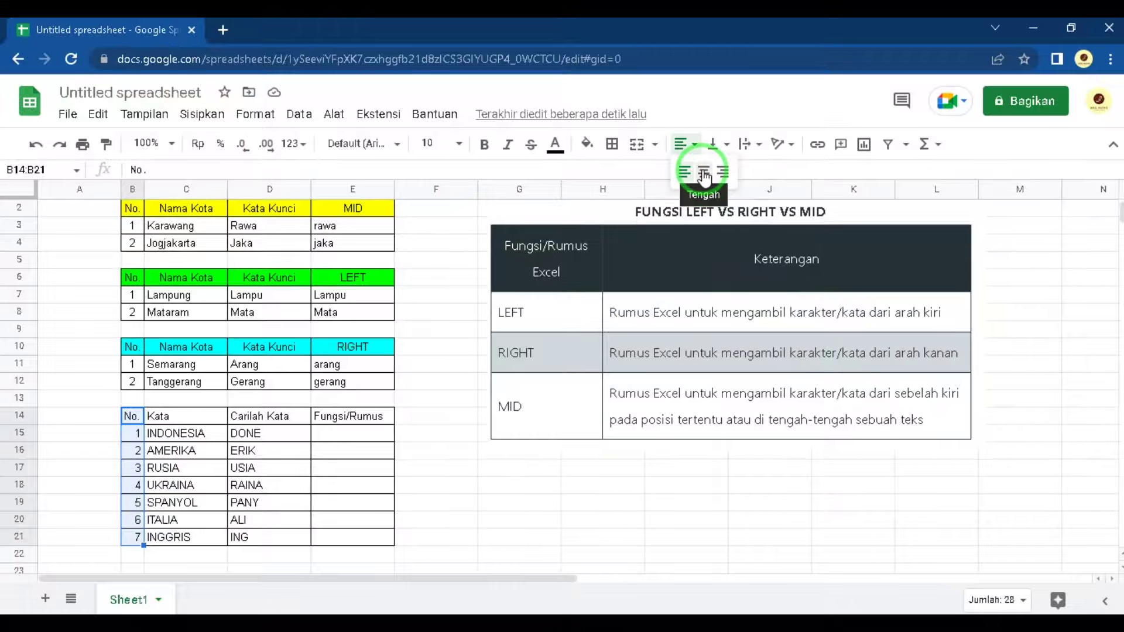
left_click(704, 174)
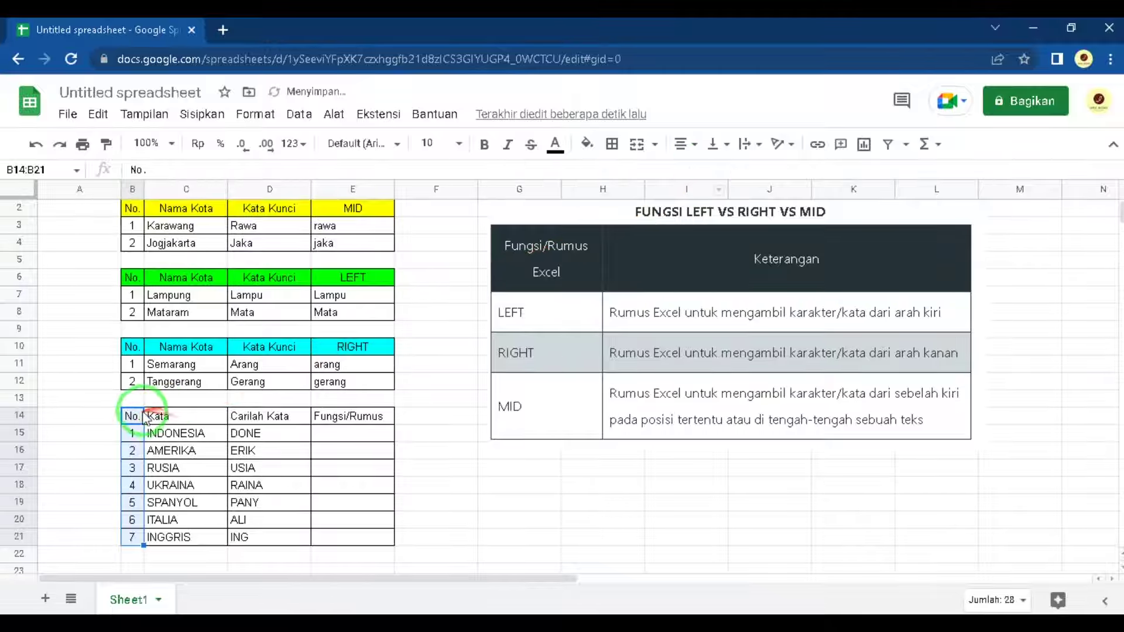
- Center the practice table's header row, cells B14 to E14, horizontally and make it bold
left_click_drag(136, 416, 381, 423)
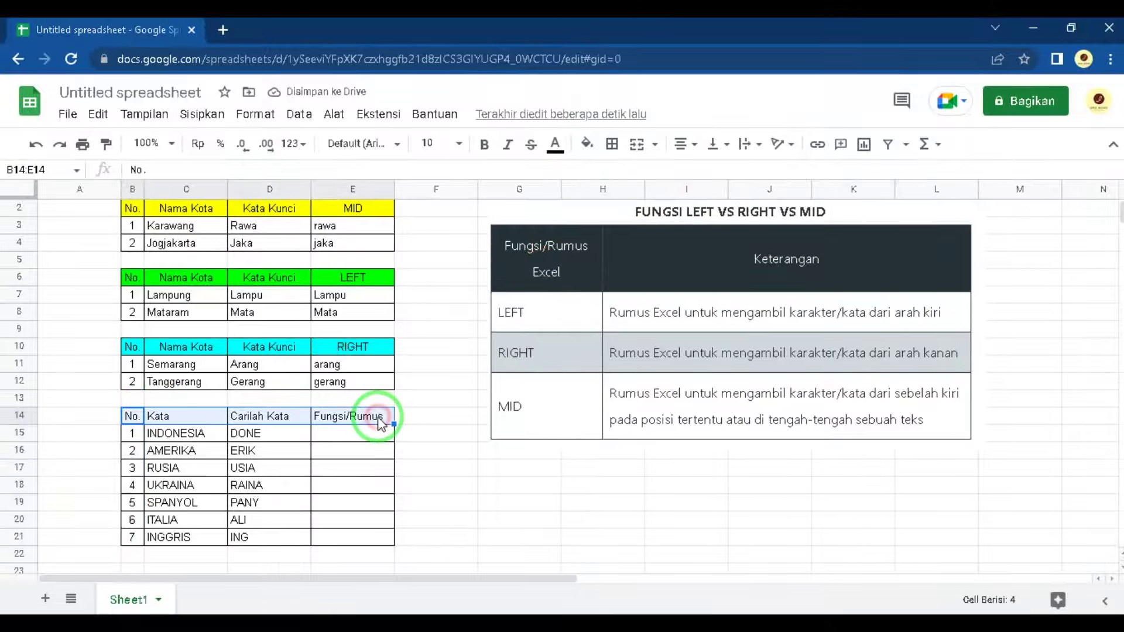
left_click(695, 146)
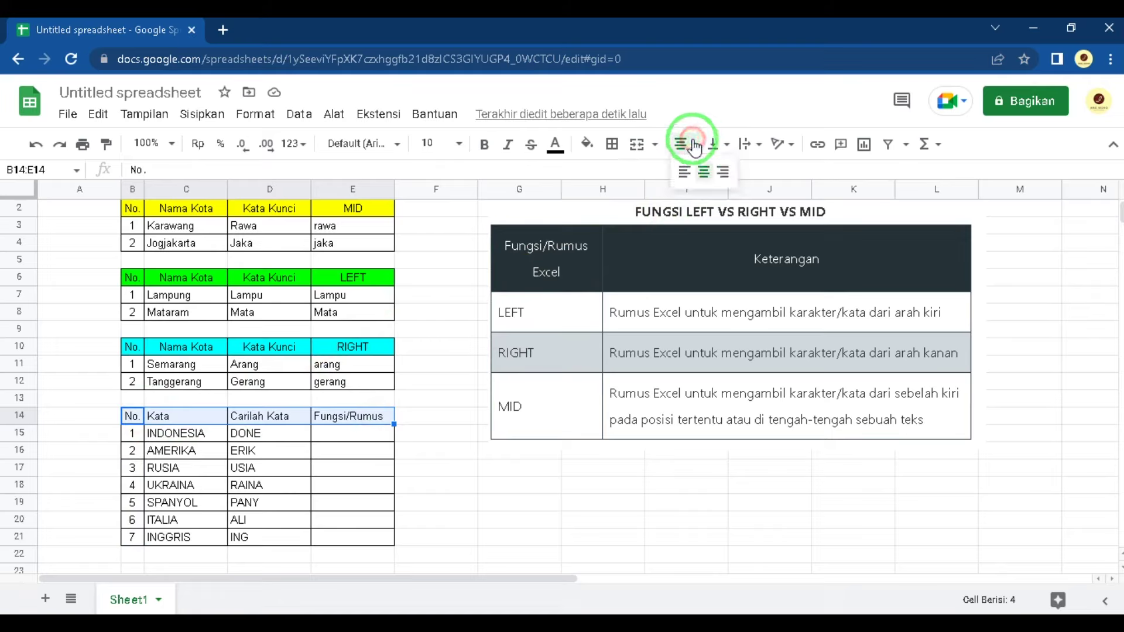
left_click(704, 171)
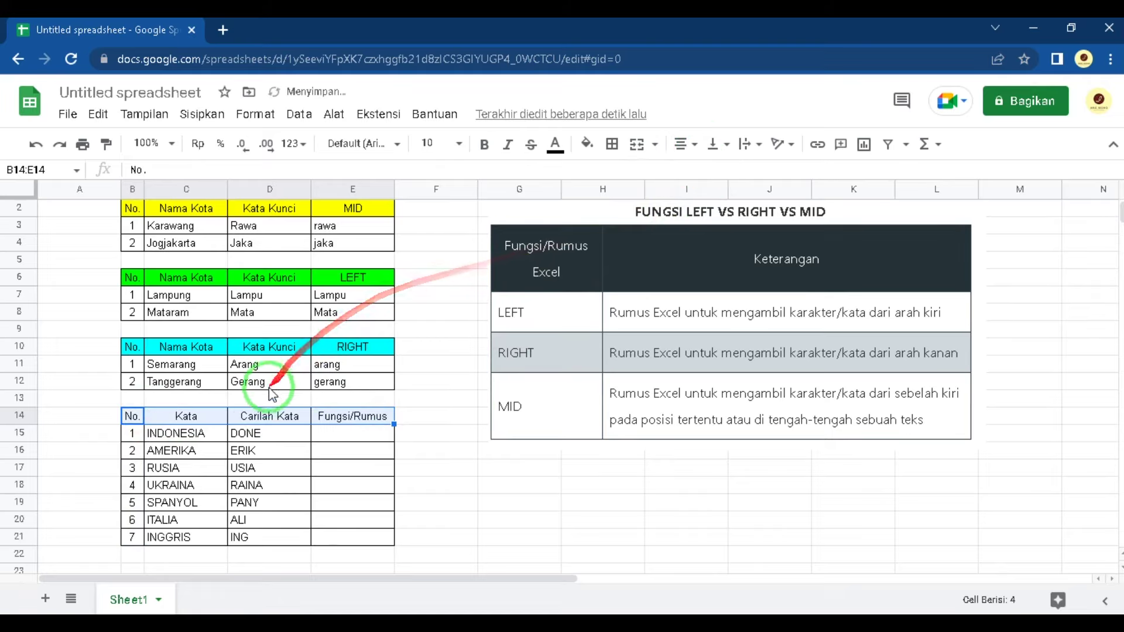
left_click(483, 154)
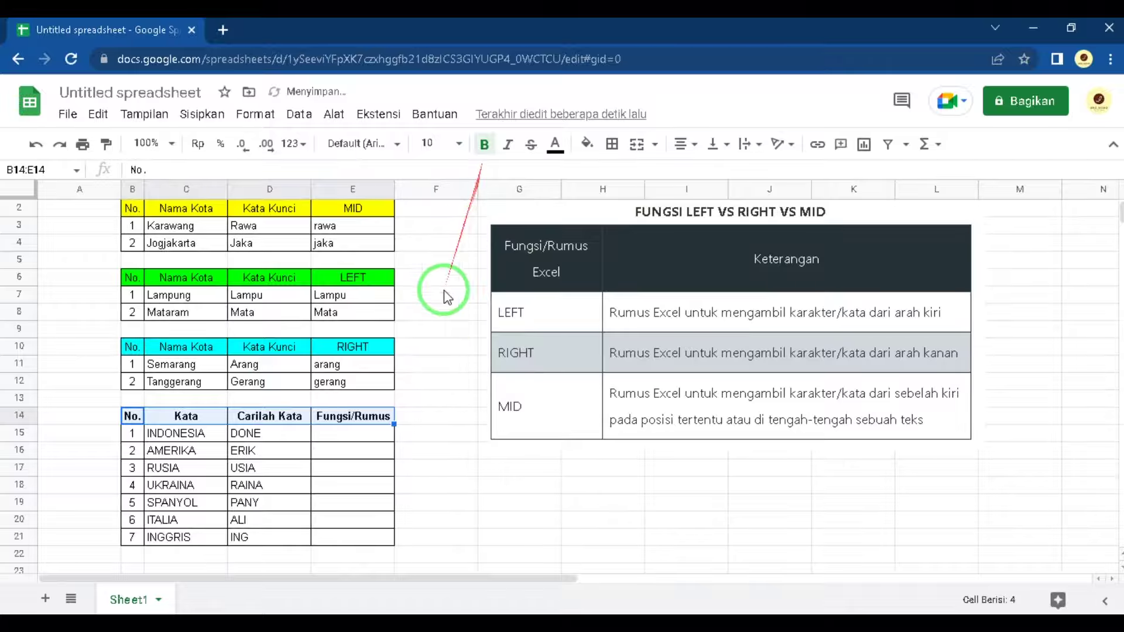
- Give the header row B14:E14 a dark red fill and white text
left_click(586, 144)
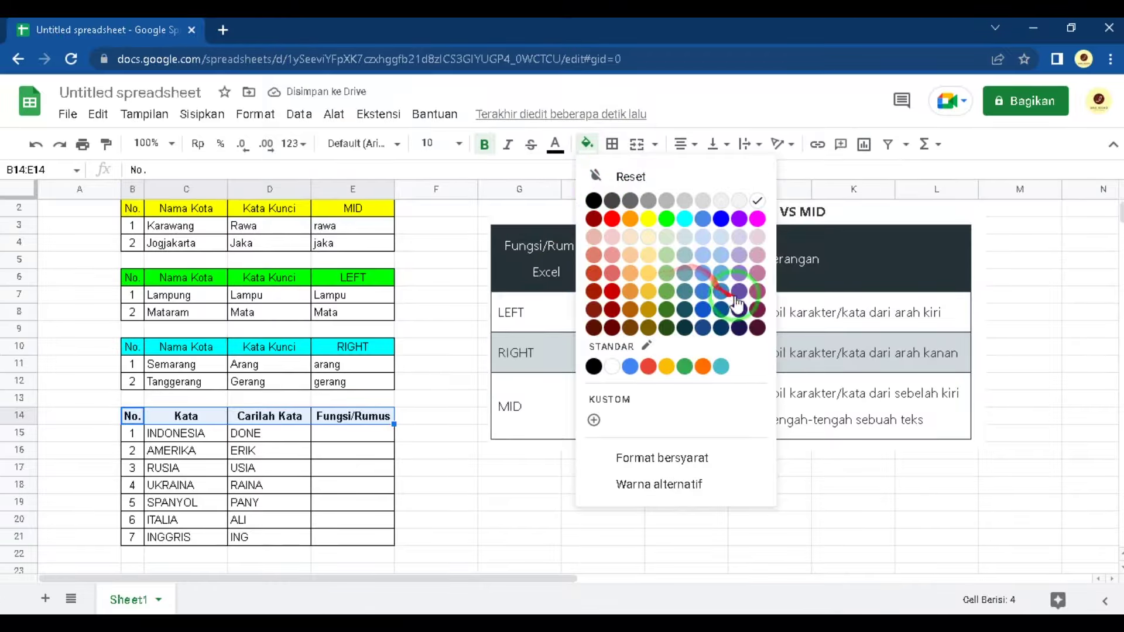
left_click(611, 292)
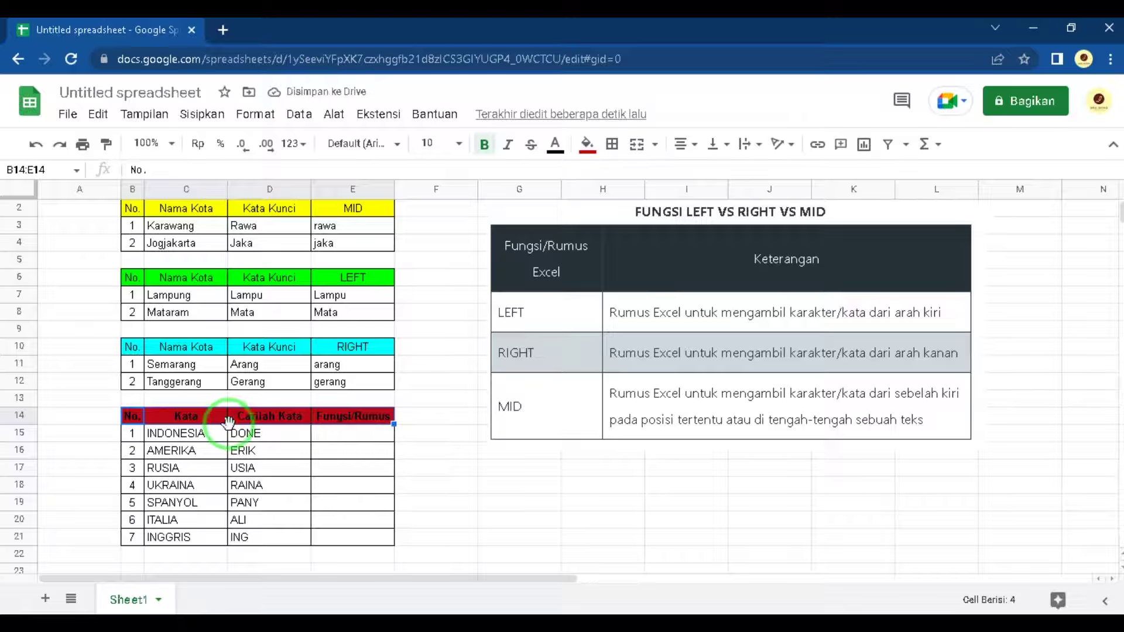
left_click(555, 147)
left_click(580, 367)
left_click(462, 522)
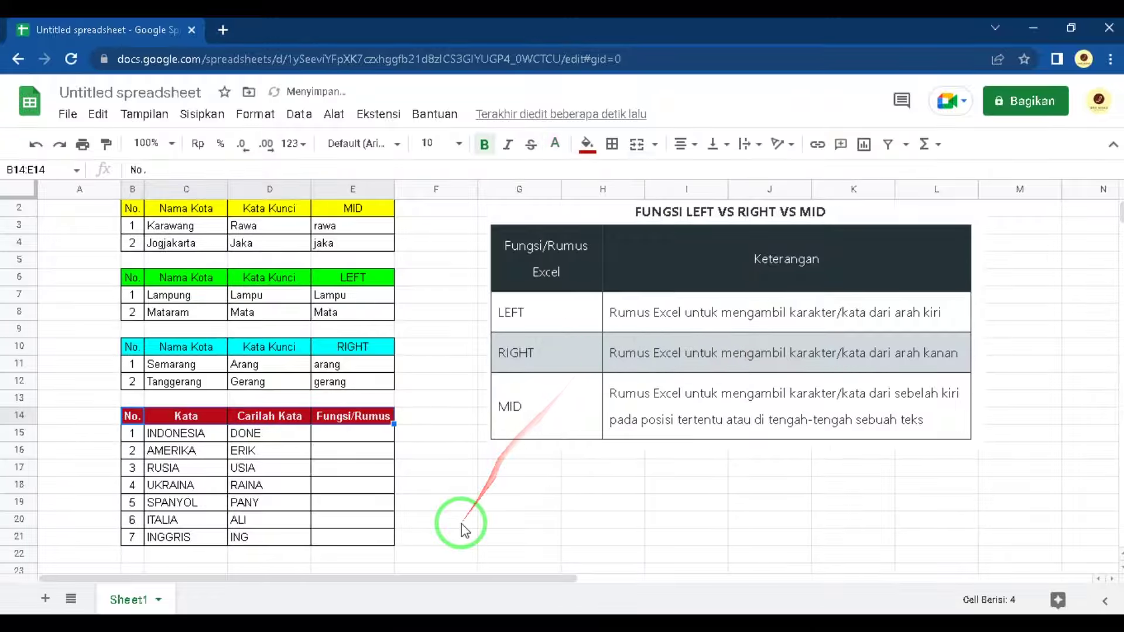
left_click(446, 459)
left_click(316, 467)
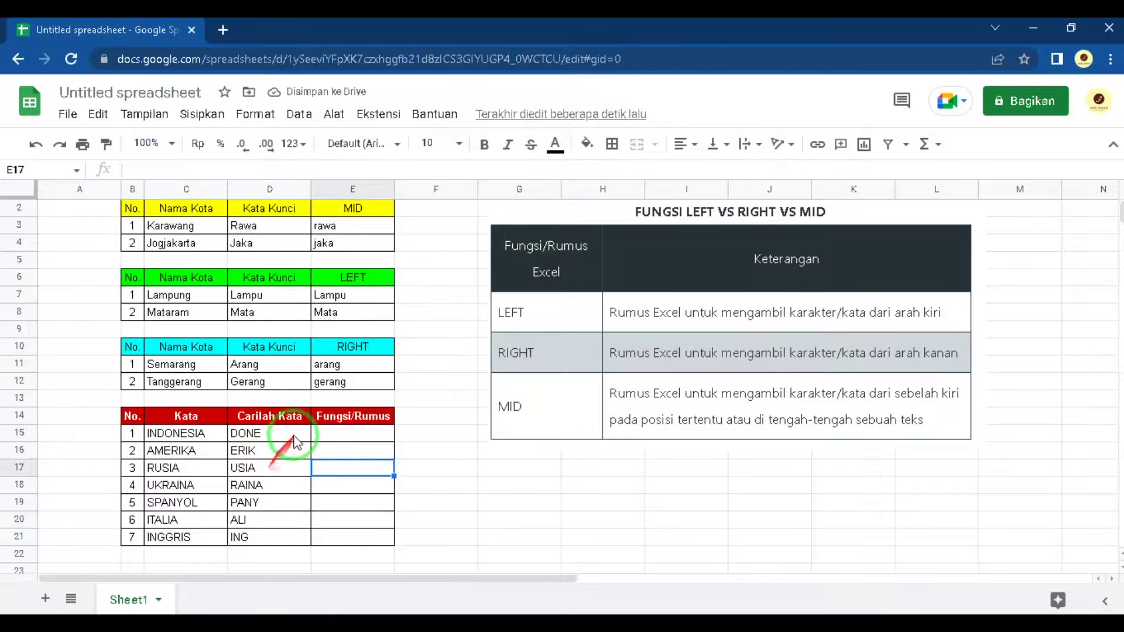
- Select cell B23, two rows below the practice table
scroll(330, 417, "down", 1)
left_click(348, 400)
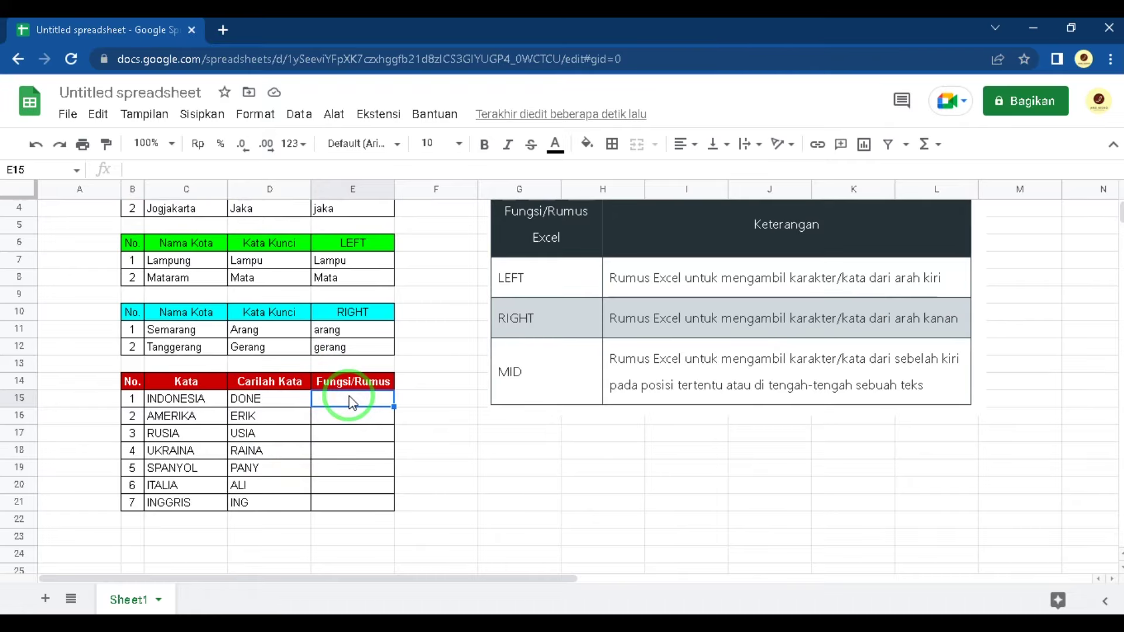
scroll(349, 402, "down", 1)
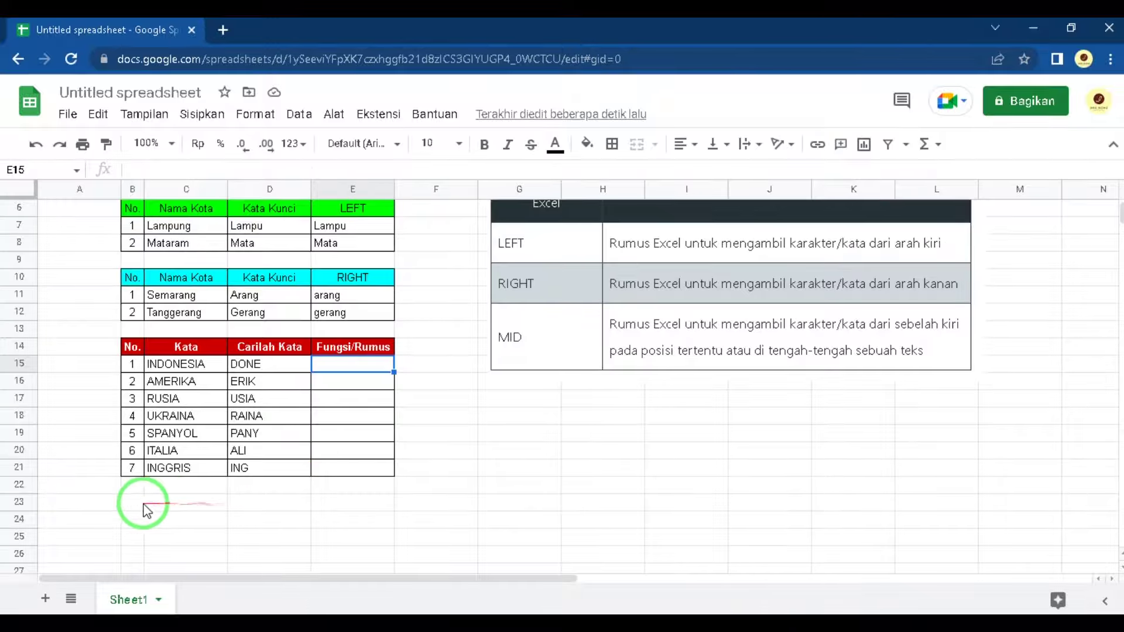
left_click(134, 502)
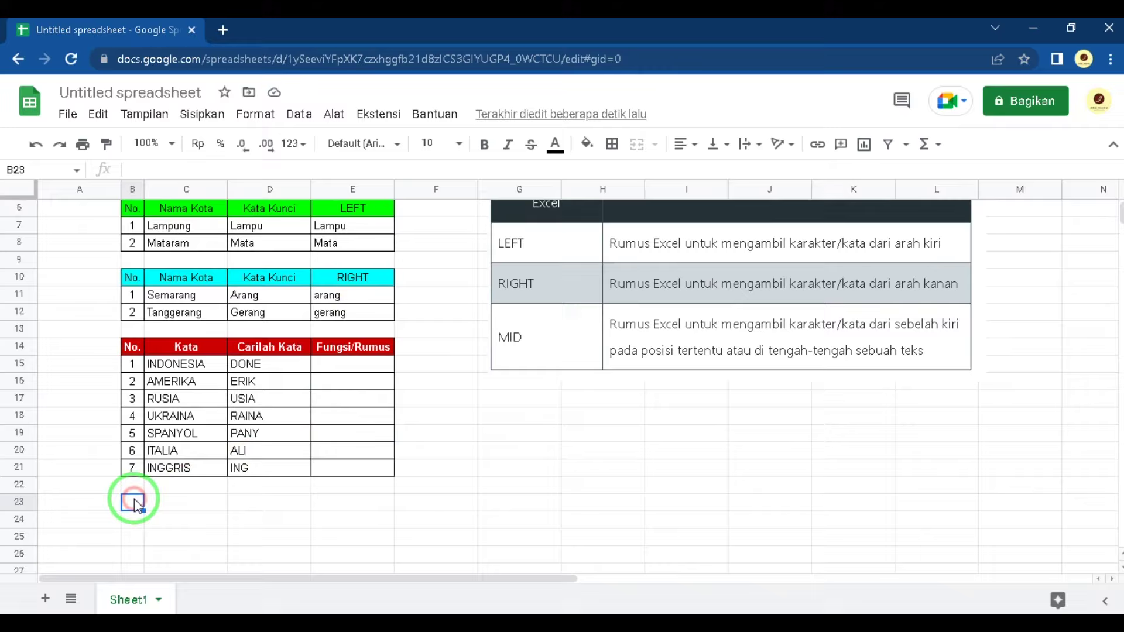
type("iSILAH")
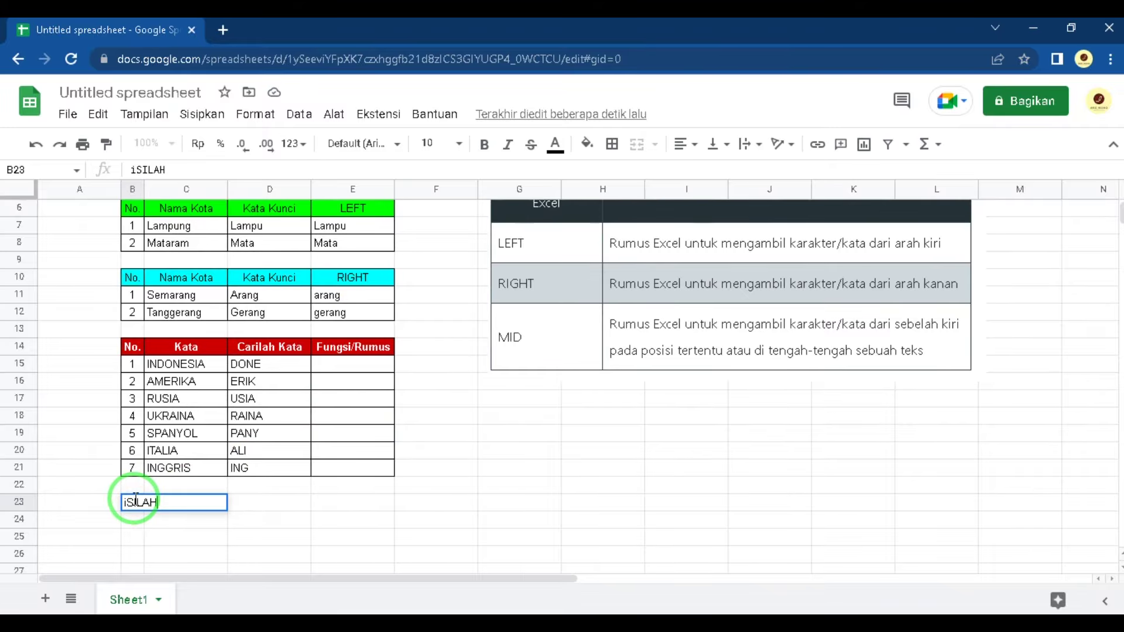
key("BackSpace")
key("BackSpace")
key("BackSpace")
key("BackSpace")
key("BackSpace")
key("BackSpace")
- Enter the instruction "Isilah Latihan Fungsi/Rumus LEFT,MID,RIGHT" in cell B23
type("Isilah L")
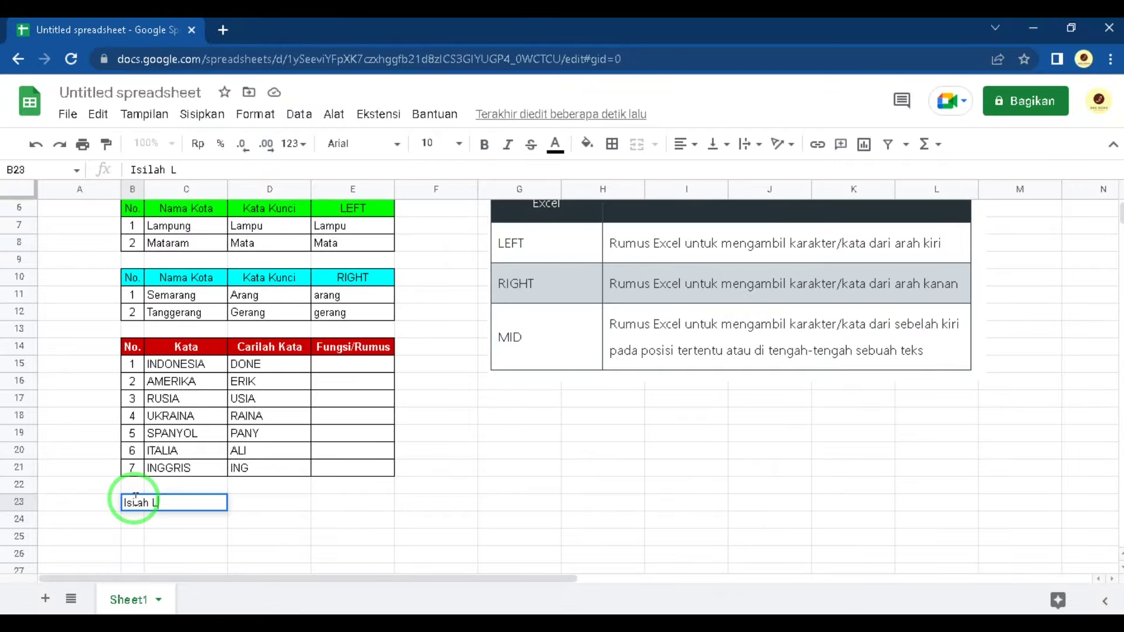
type("atihan Fungsi/Rumus ")
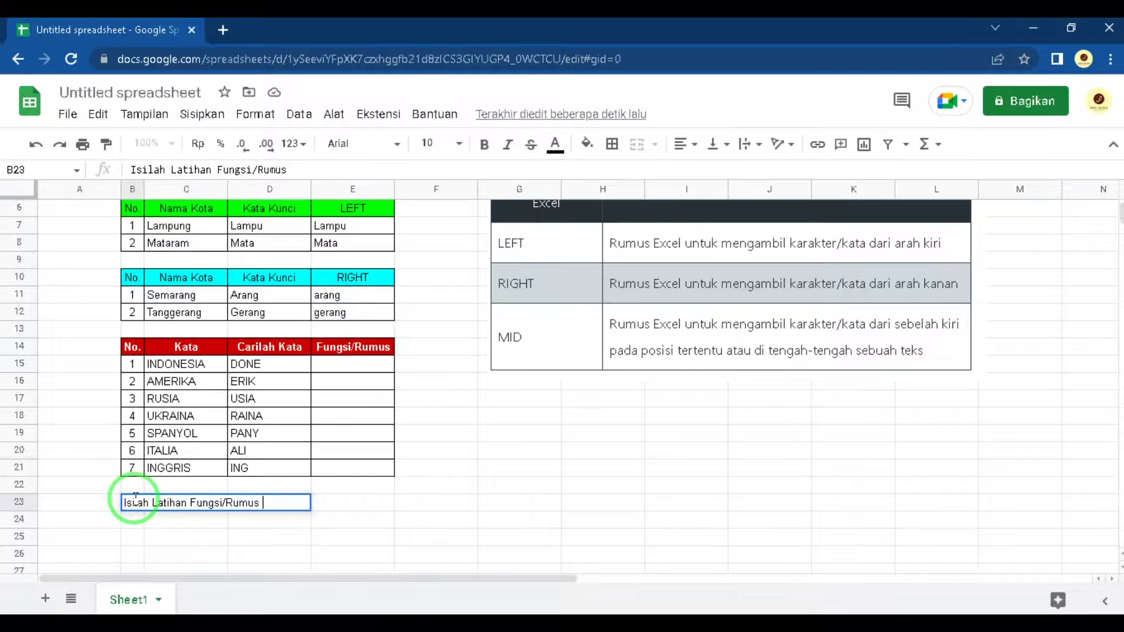
type("LEFT,MID")
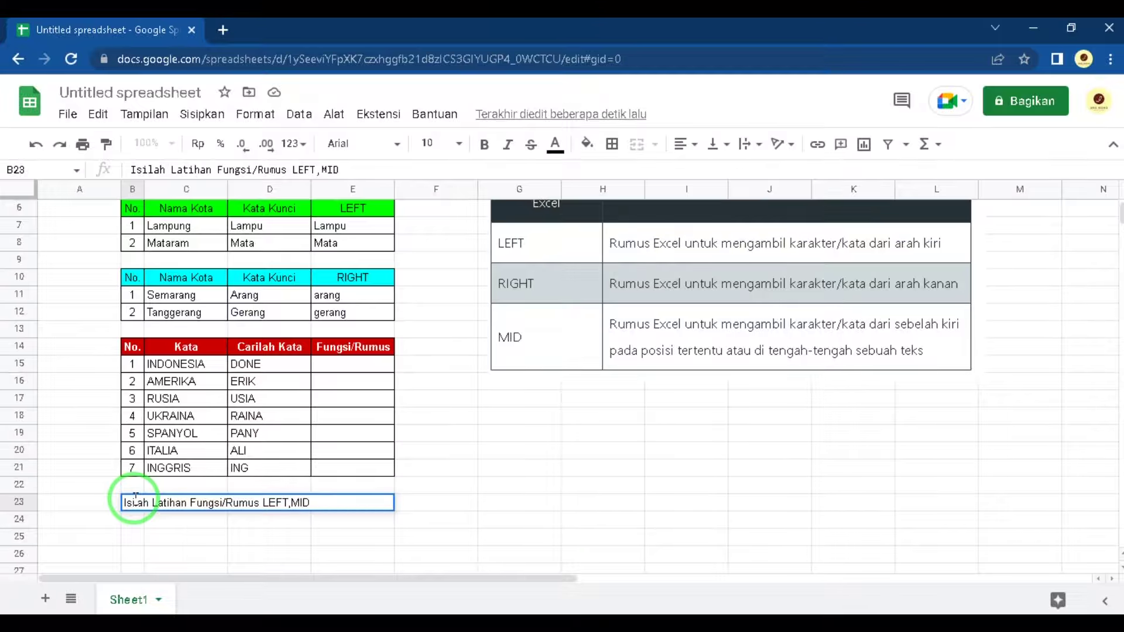
type("RIGHT")
key("Return")
- Continue the instruction in cell B24 with "pada buku catatan kalian."
type("pada buku catatan")
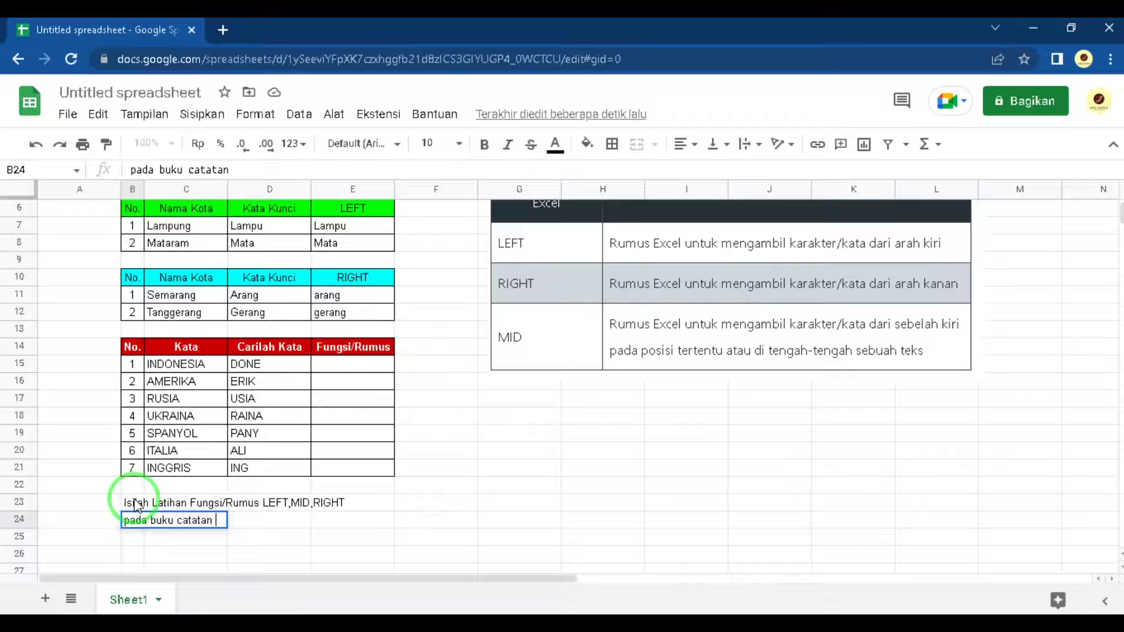
type("kalian.")
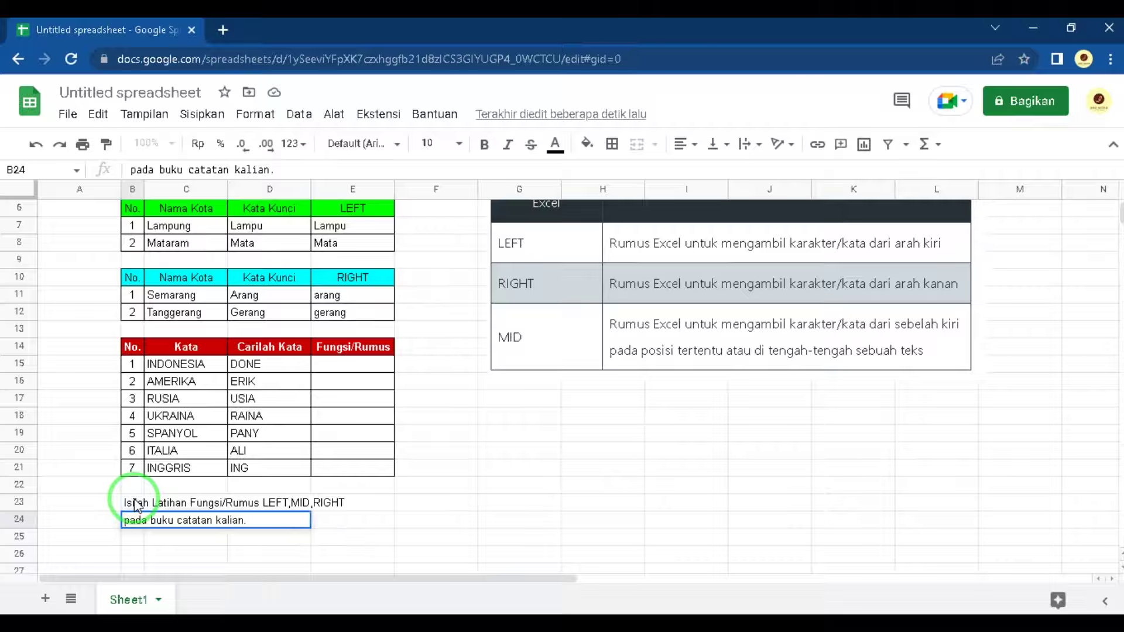
key("Return")
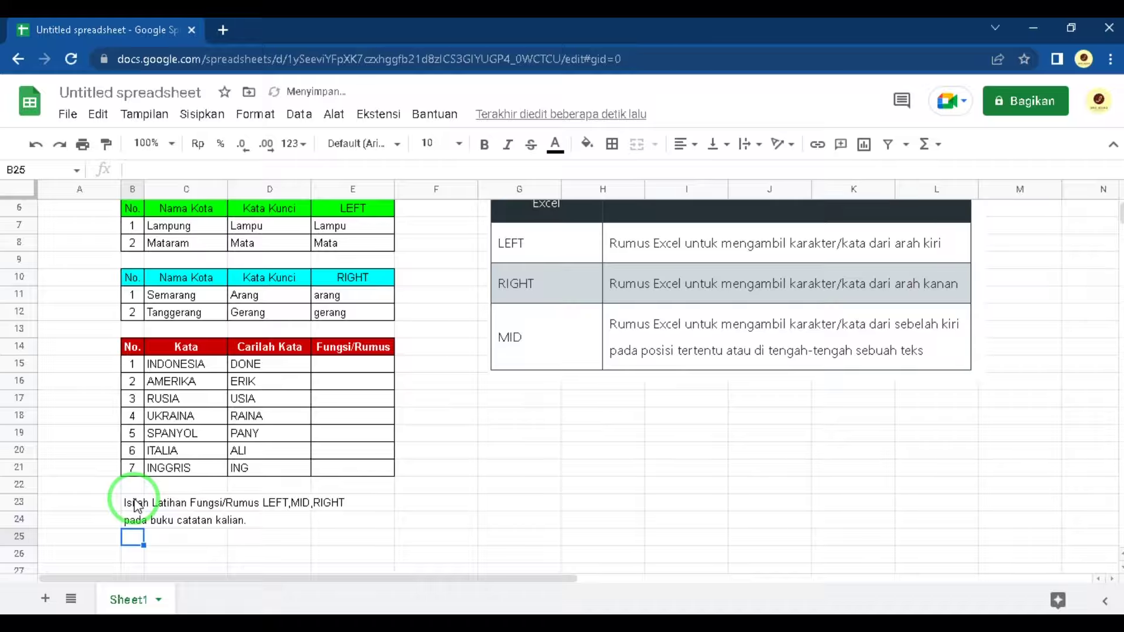